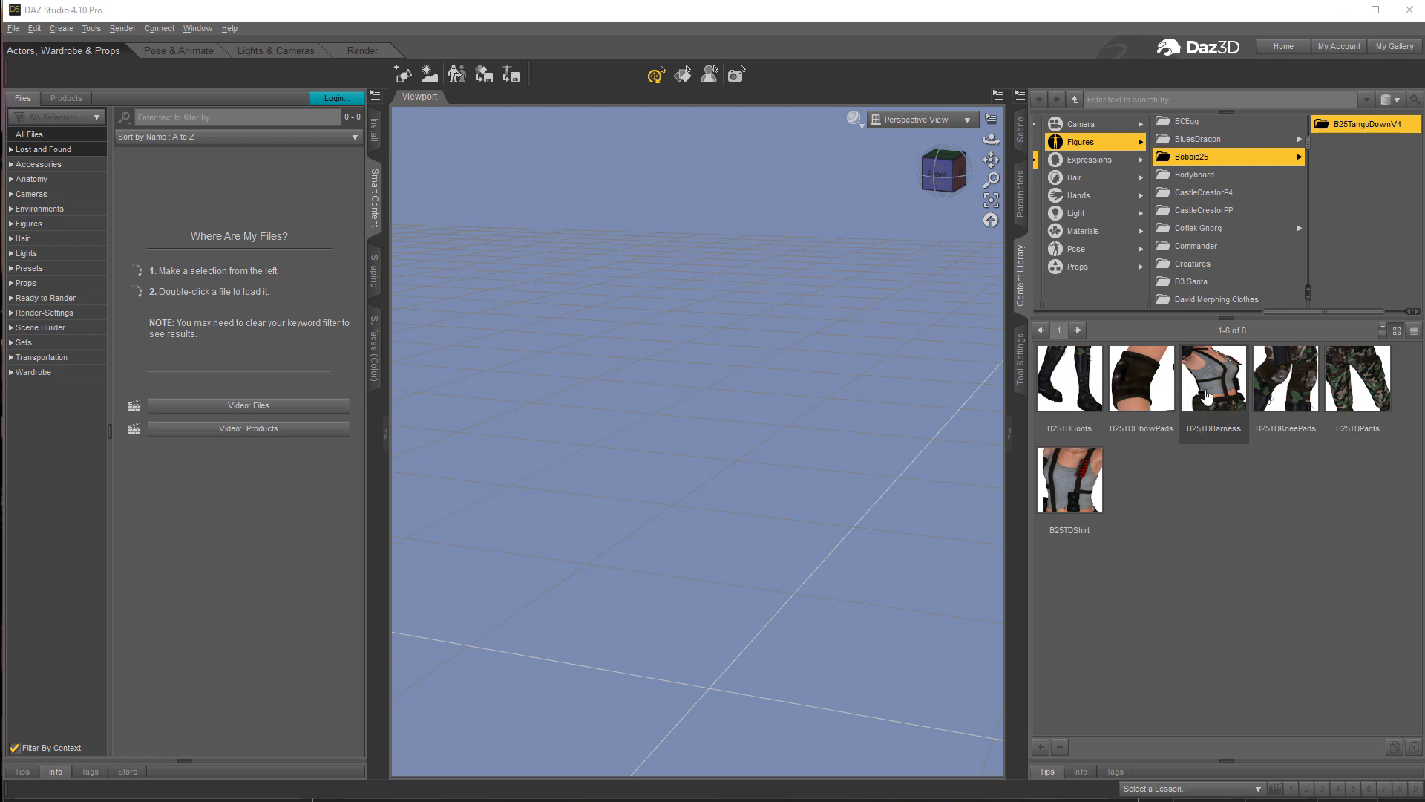
- Load the B25TDPants camo trousers from the B25TangoDownV4 folder into the scene
double_click(1357, 380)
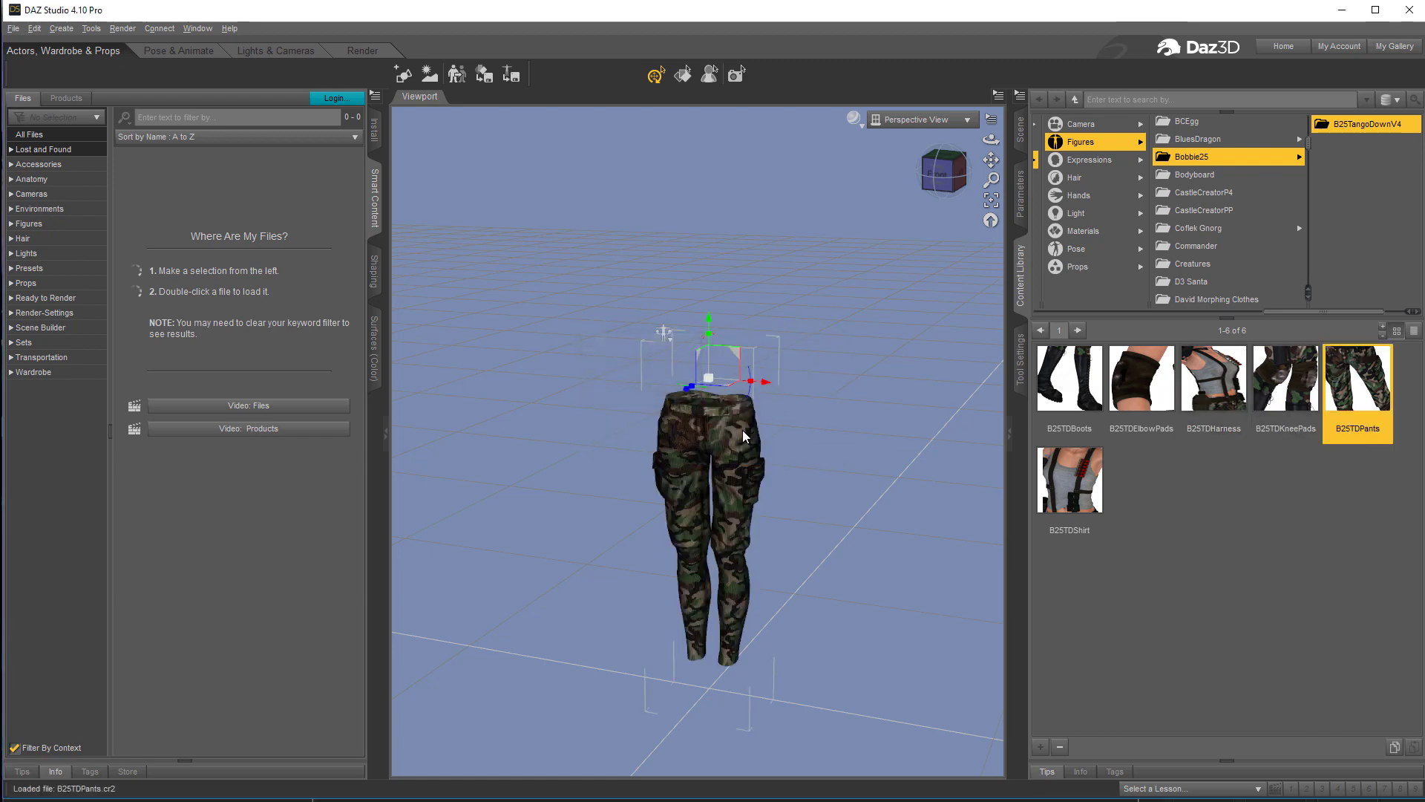
- Export the B25TDPants trousers as pants.obj, accepting the default OBJ export options
click(14, 30)
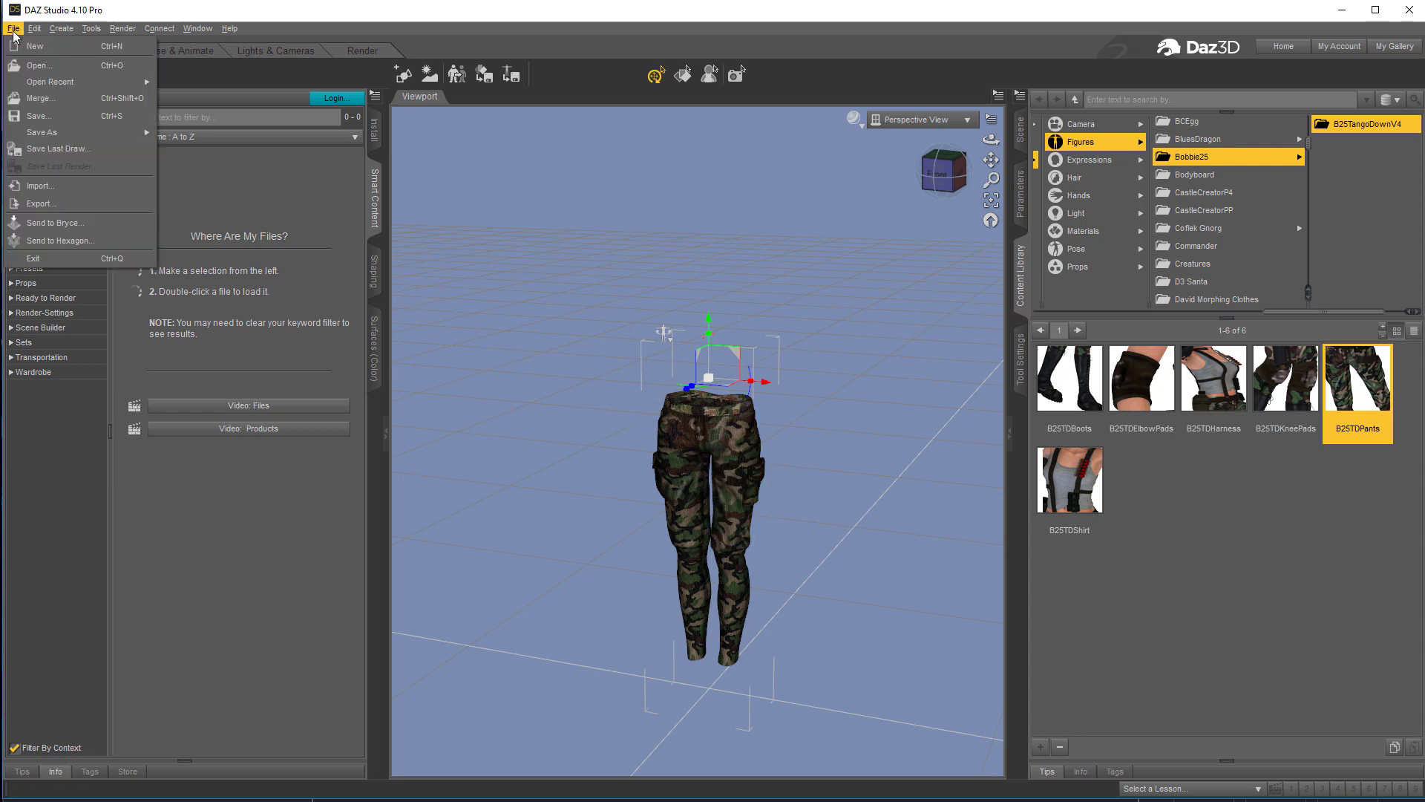
click(41, 203)
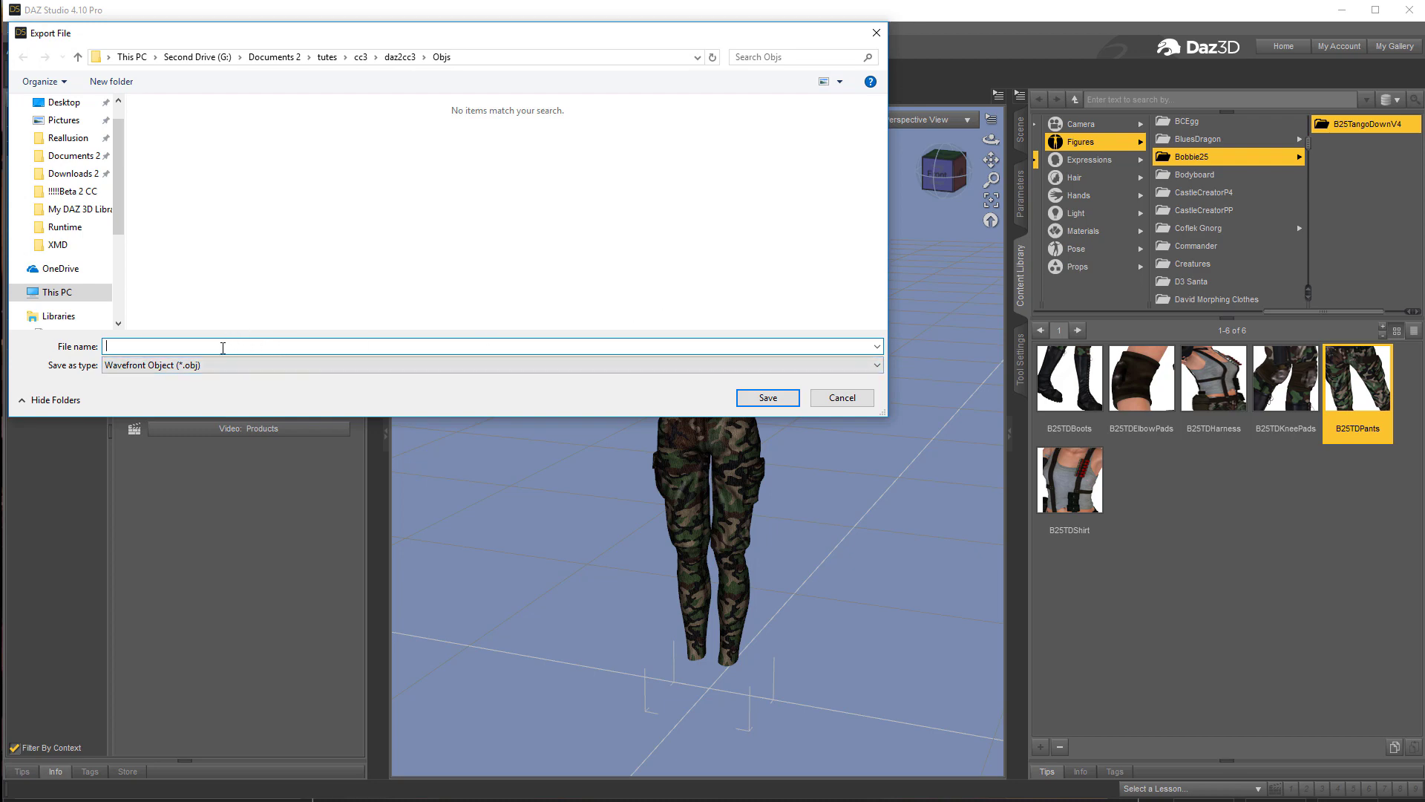
text(pants)
key(Return)
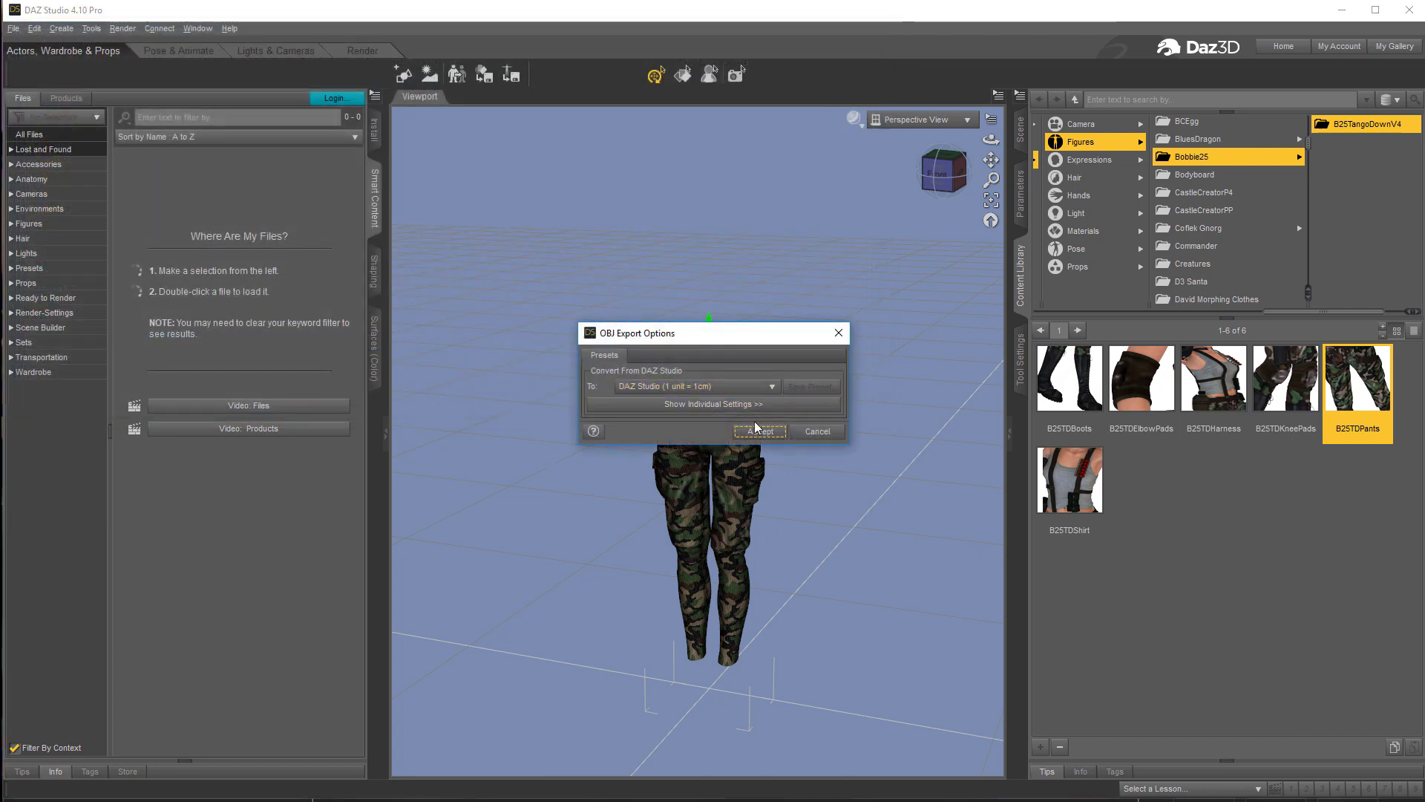
click(759, 434)
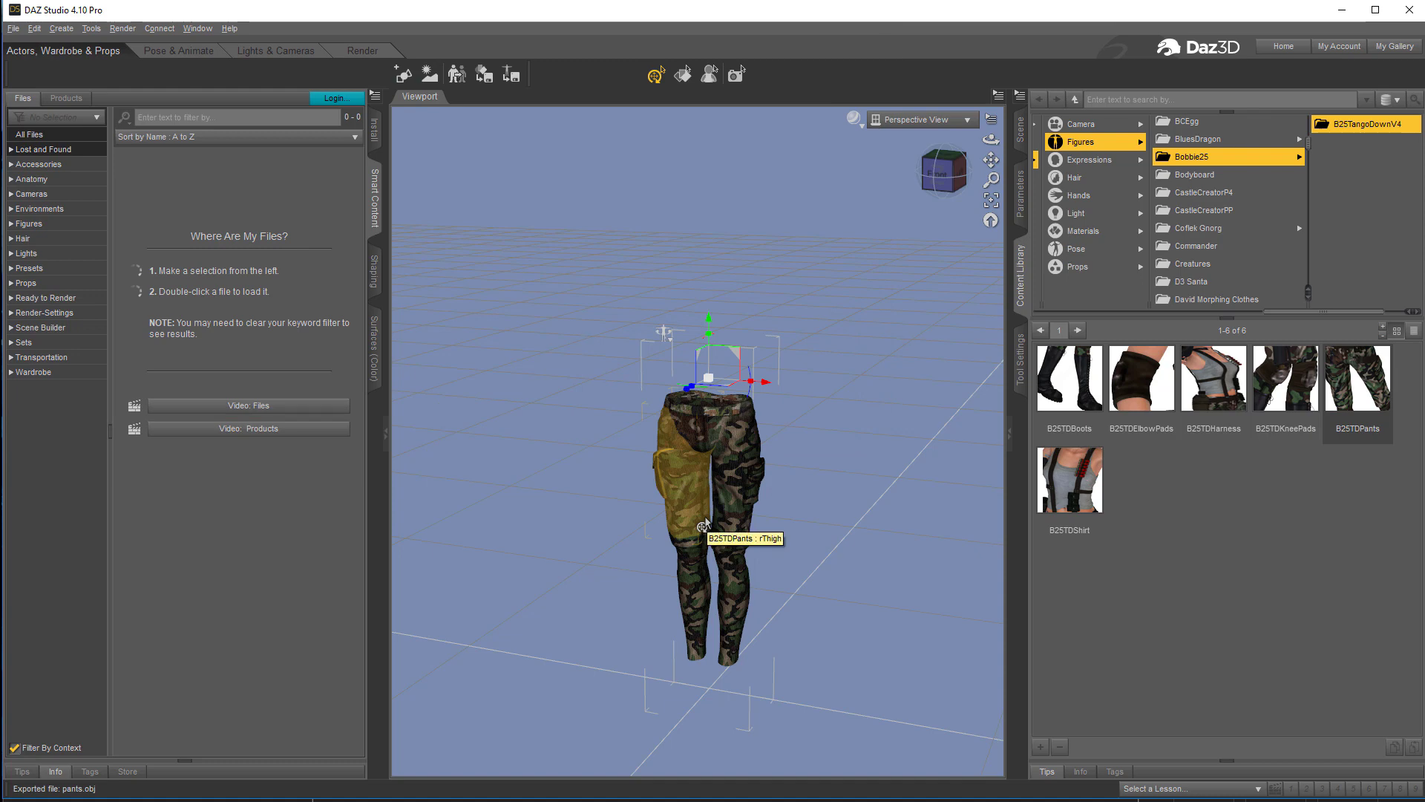
key(alt+Tab)
key(alt+Tab)
key(alt+Tab)
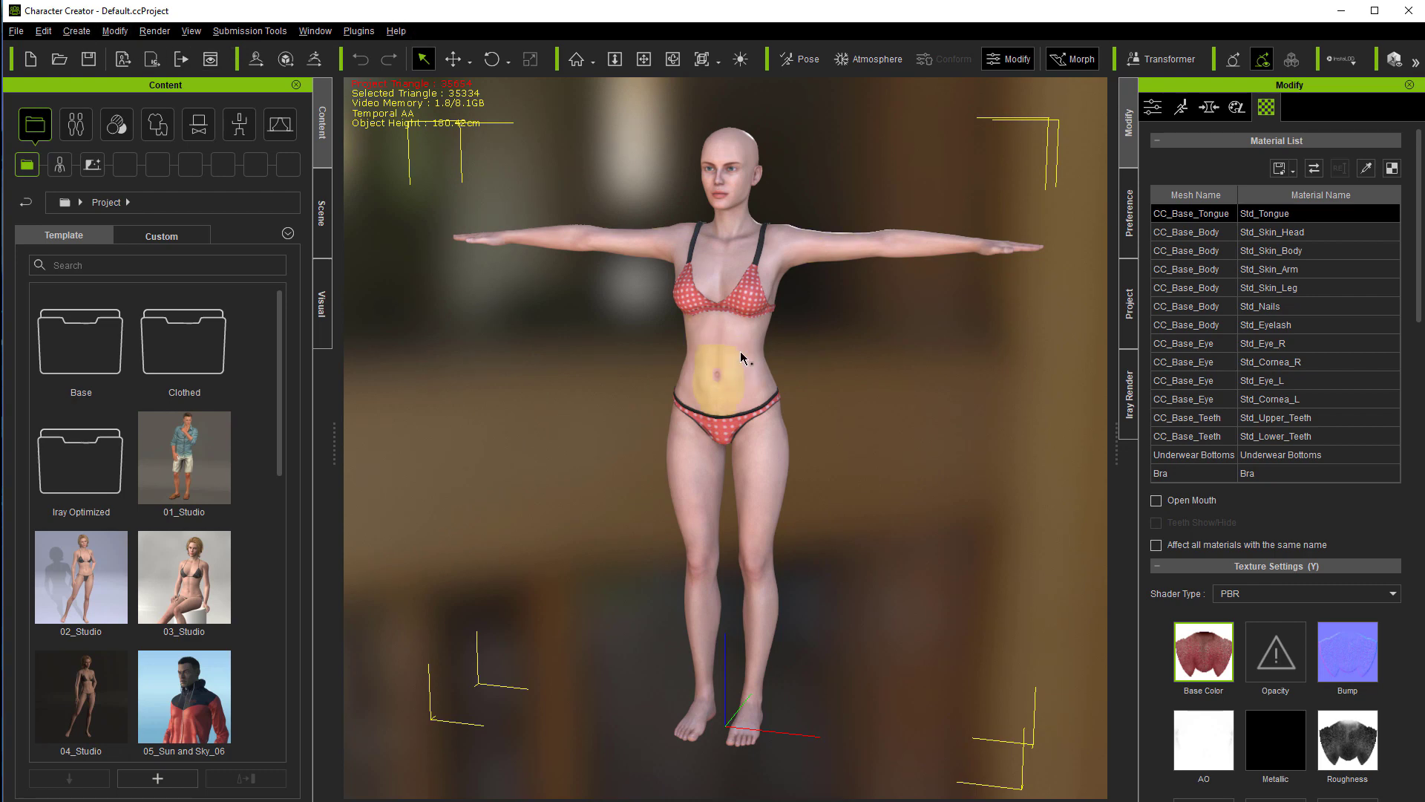
- Delete the character's bra and underwear bottoms
click(756, 306)
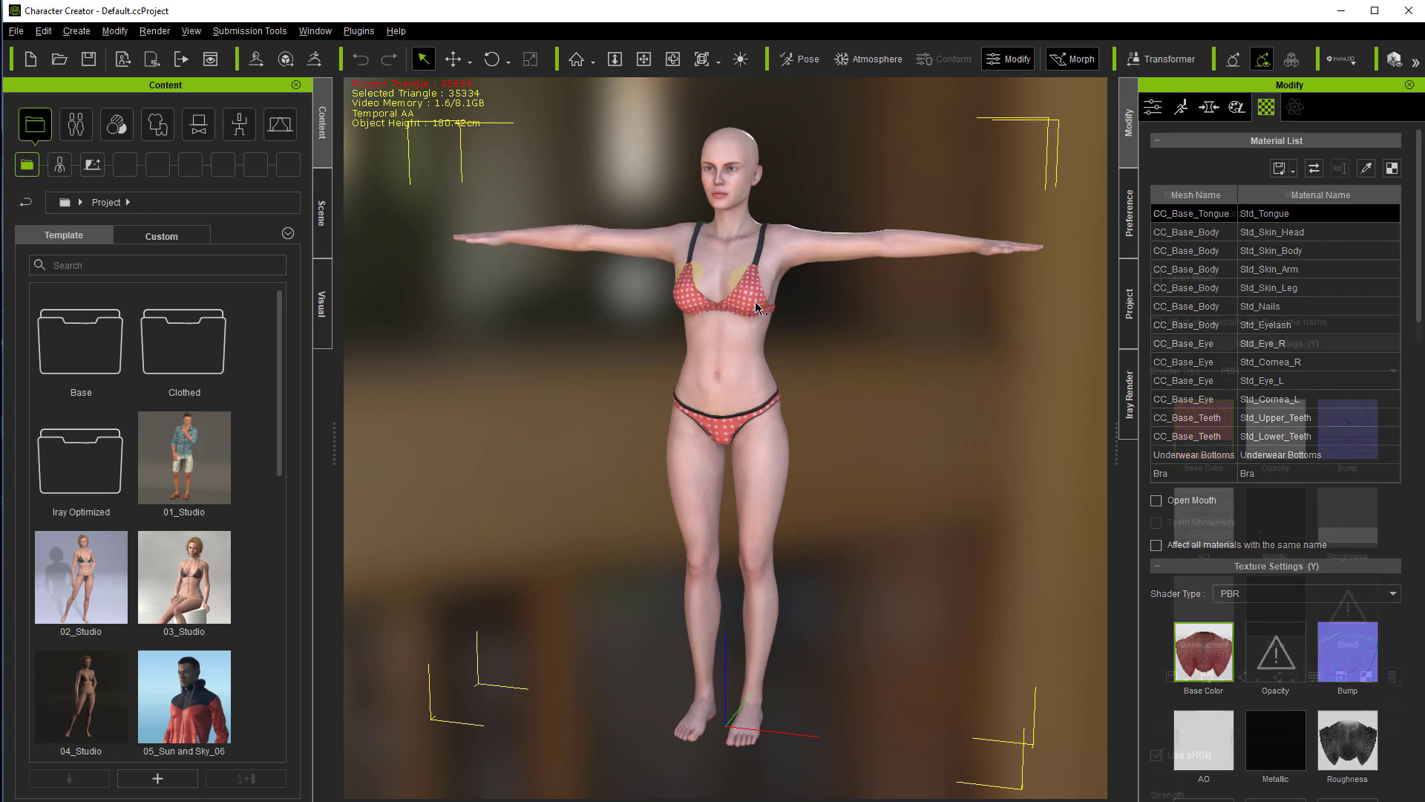
key(Delete)
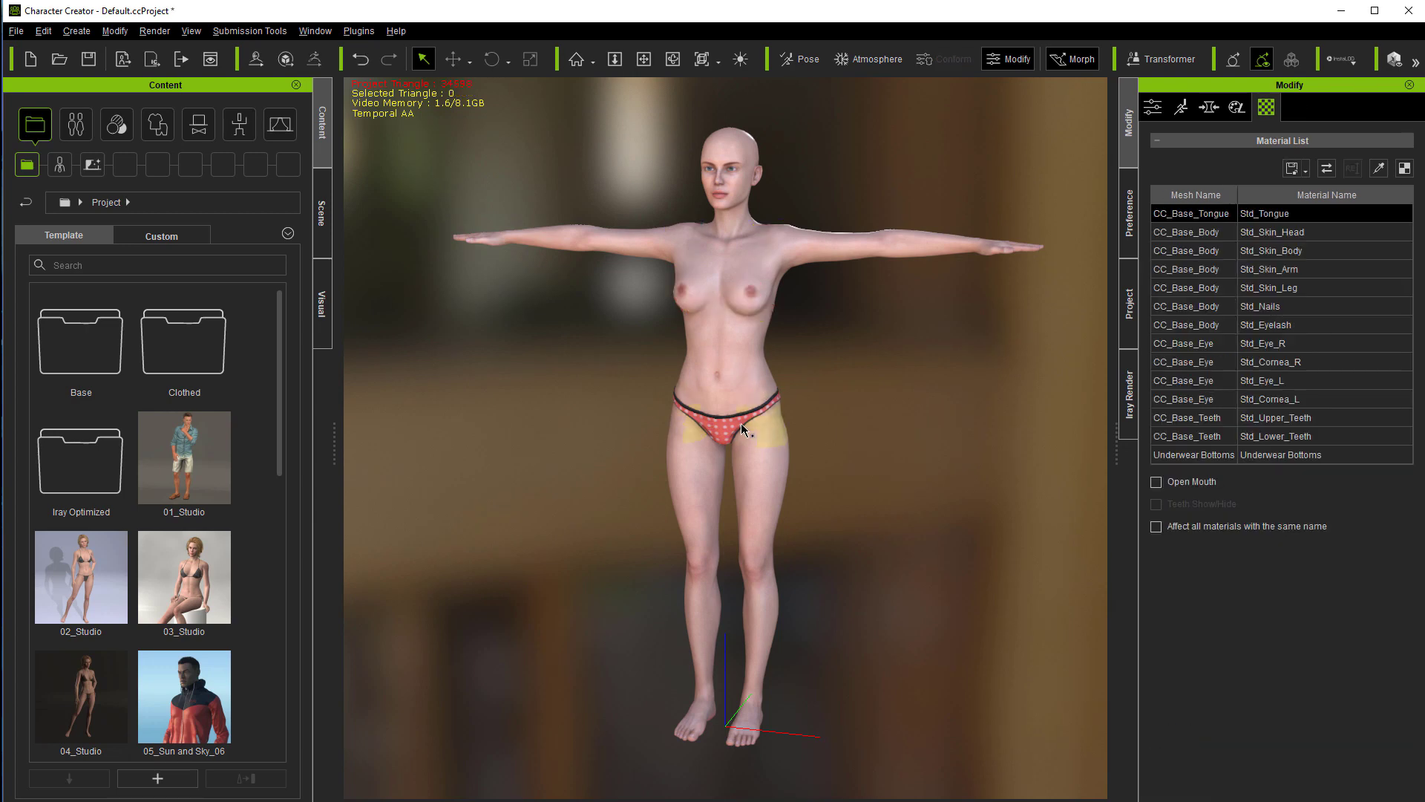
click(736, 423)
key(Delete)
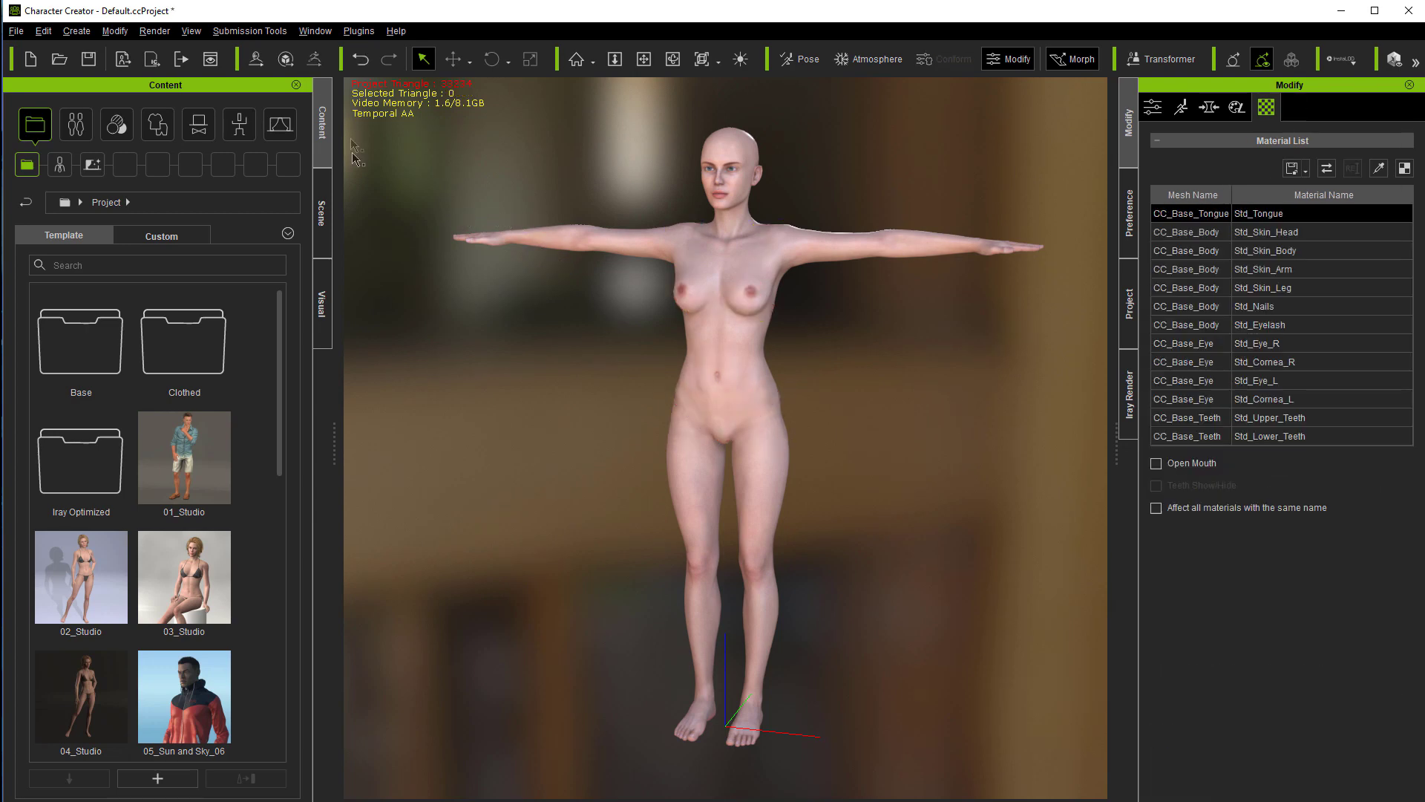
- Import pants.obj as clothing and line it up with the character's legs in front view
click(86, 35)
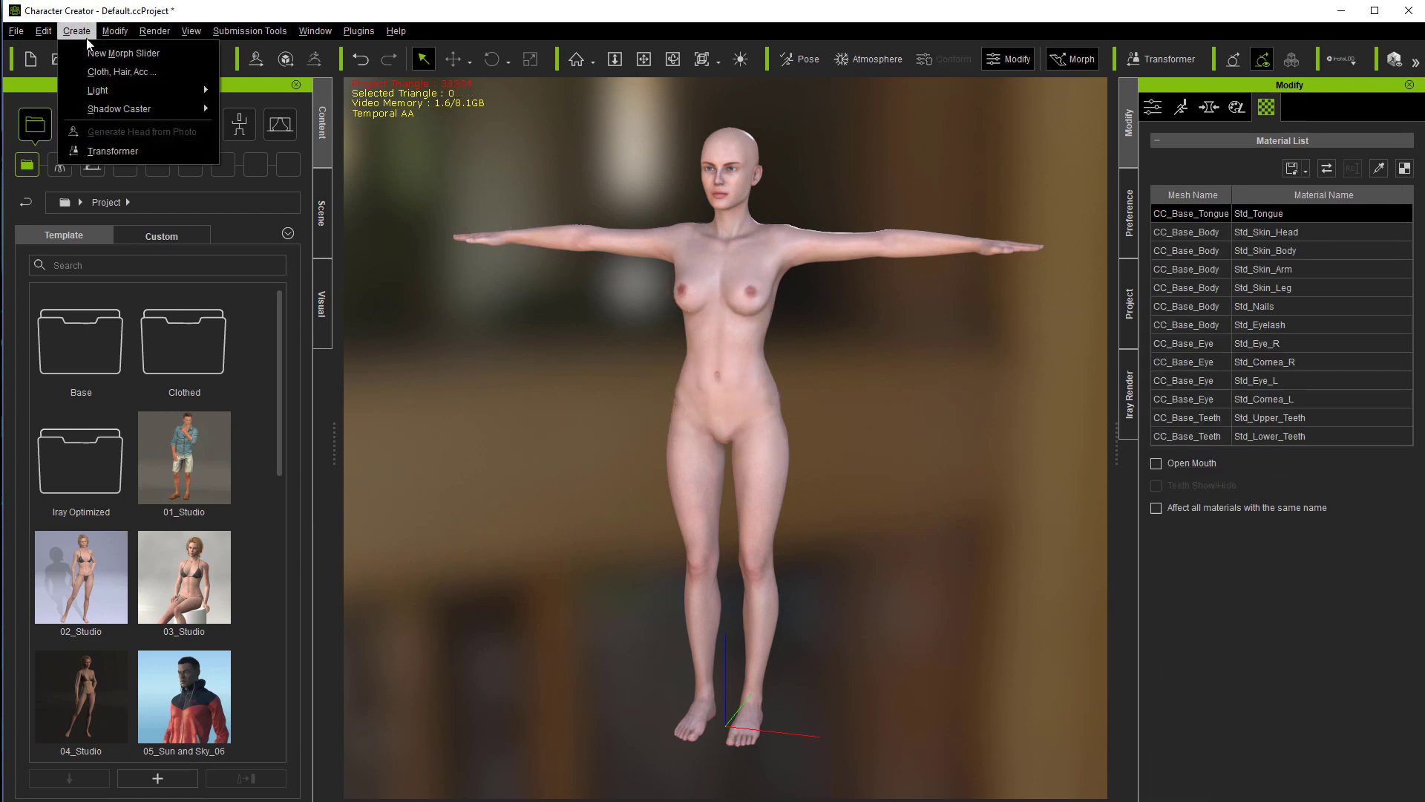
click(141, 74)
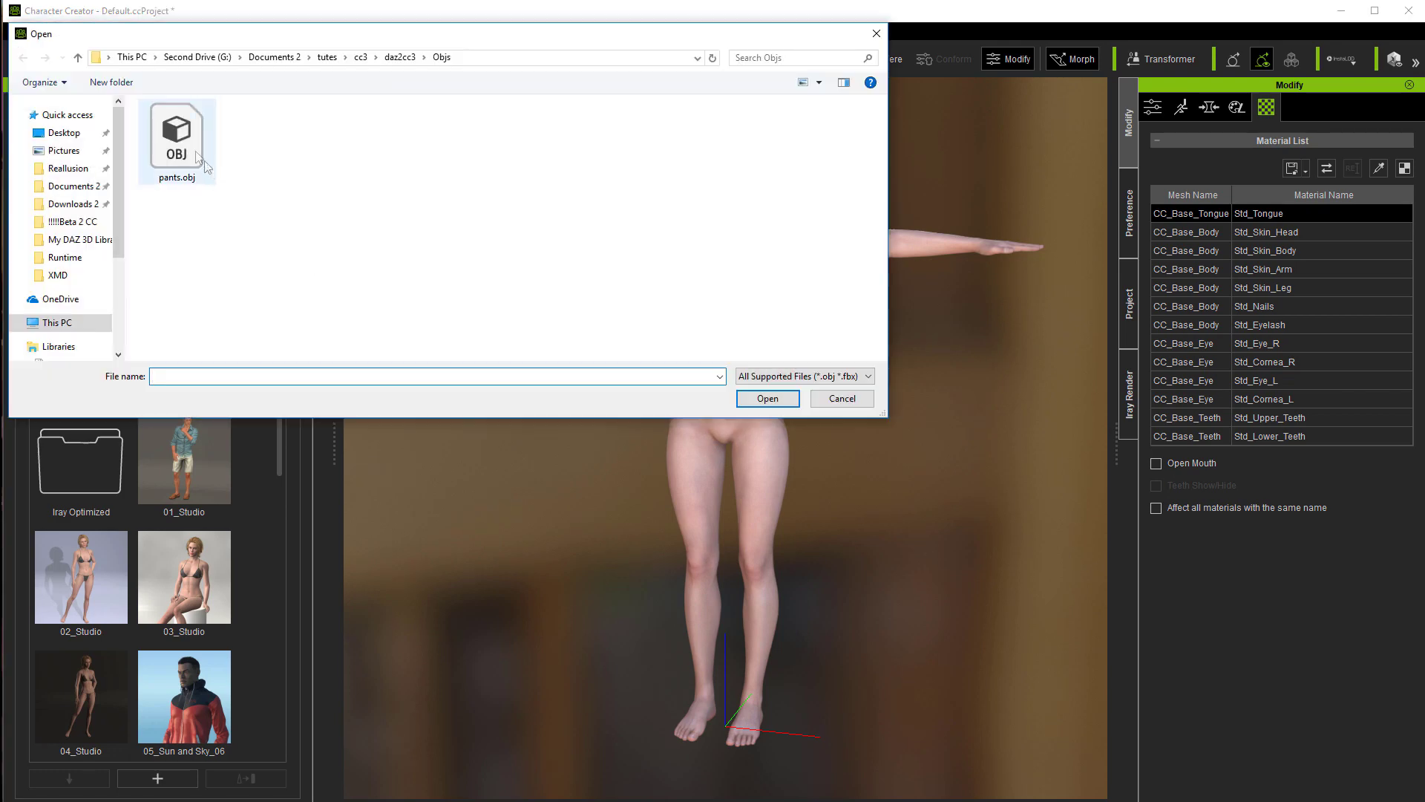
double_click(190, 155)
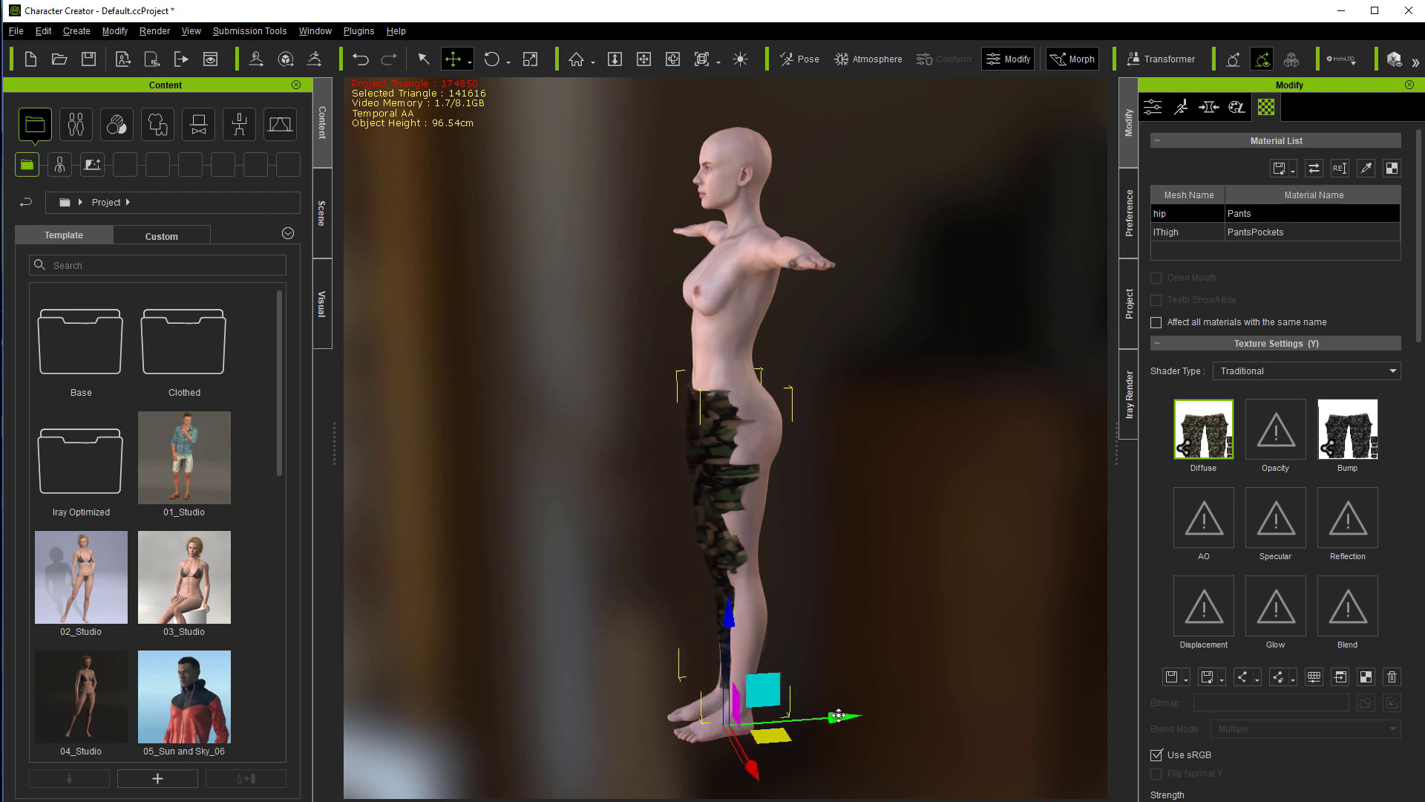
drag(841, 716, 840, 715)
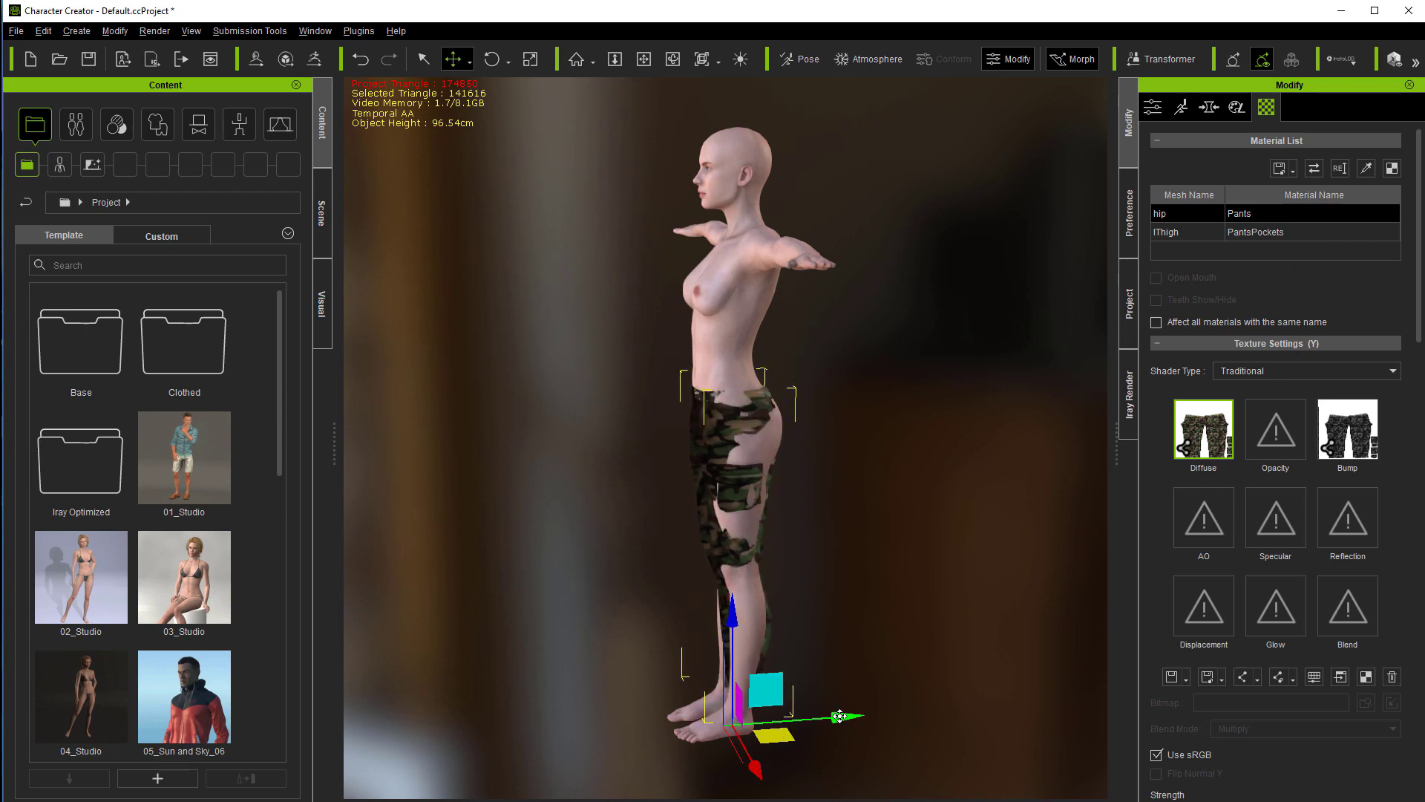
click(670, 63)
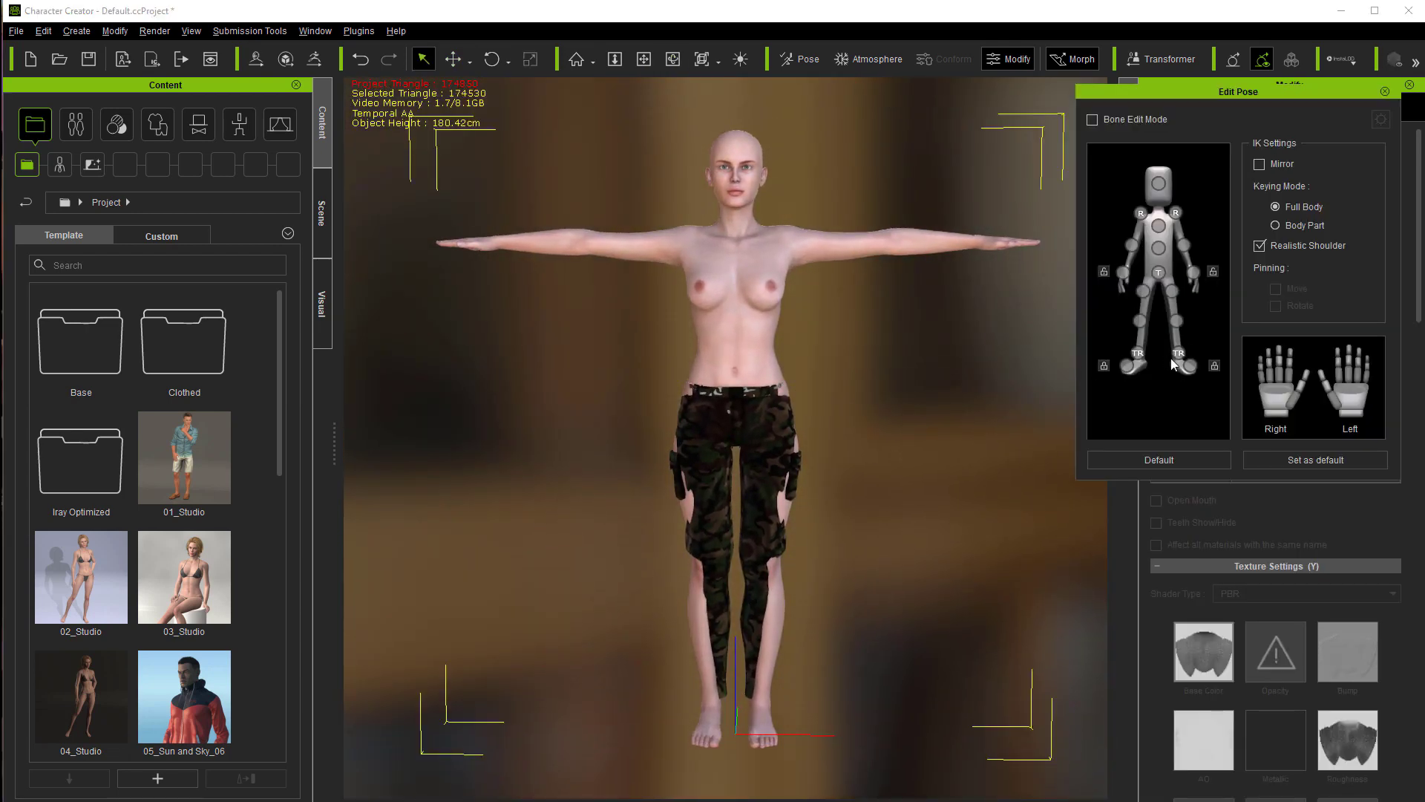
- Unpin the right foot and trial-move the left ankle, then undo the move
click(1214, 365)
click(1180, 354)
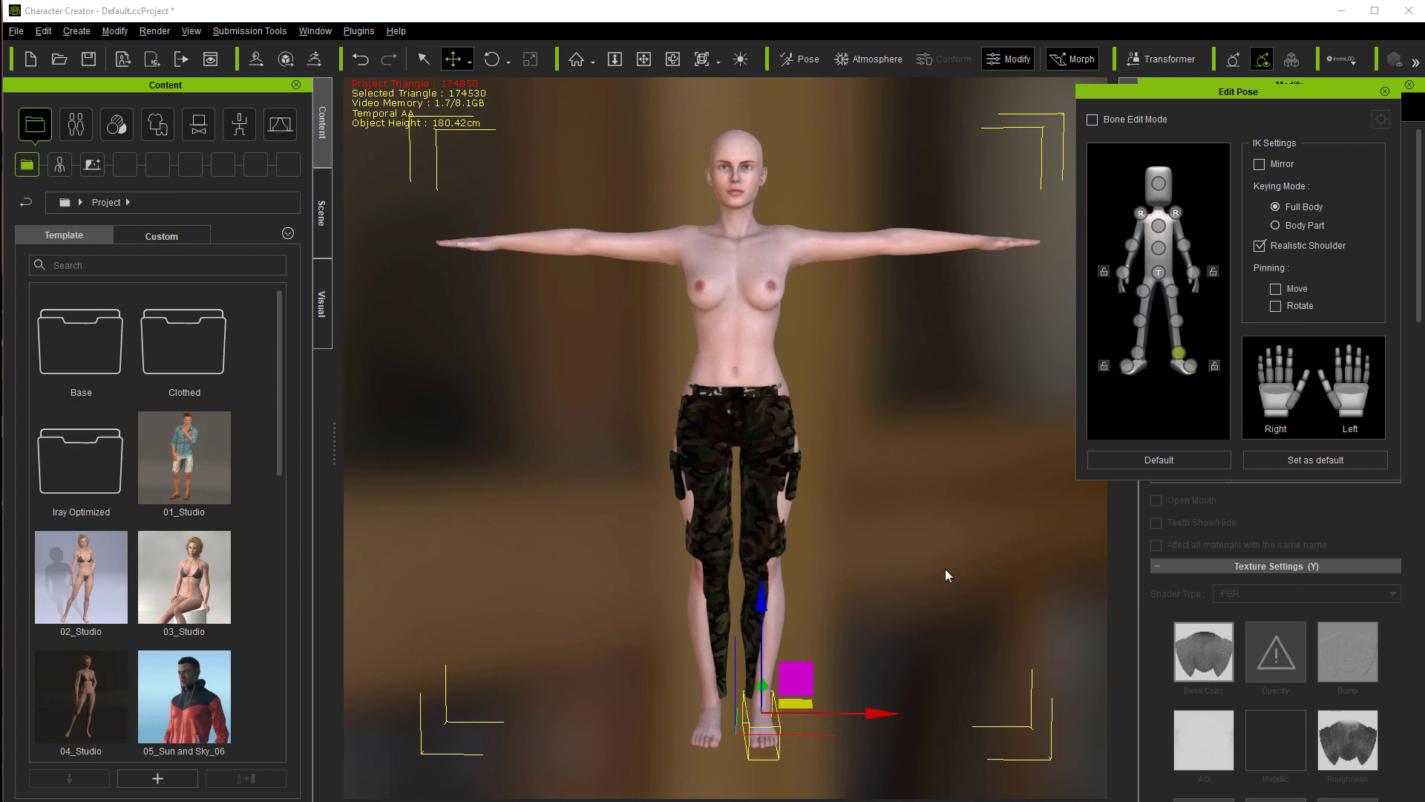
drag(878, 710, 871, 711)
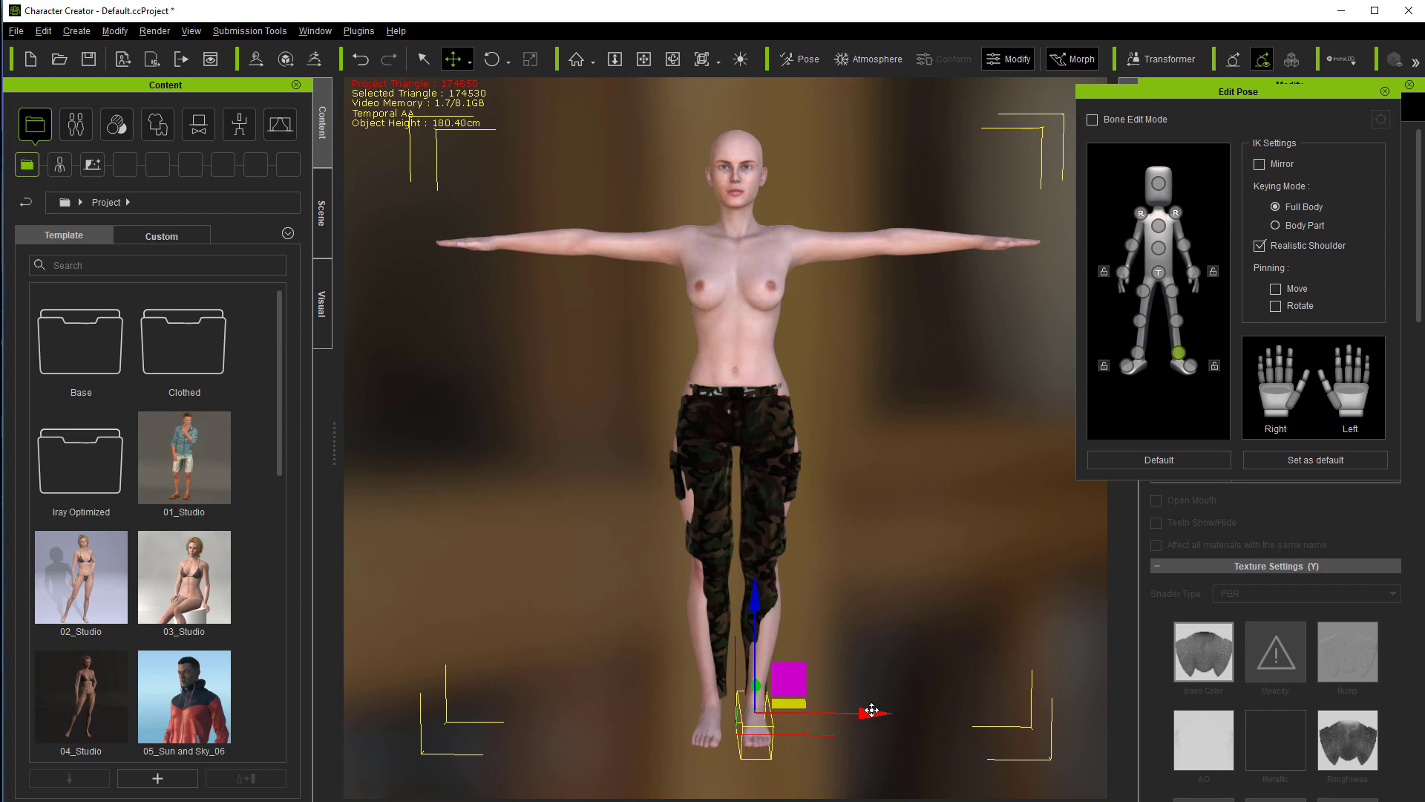
key(ctrl+z)
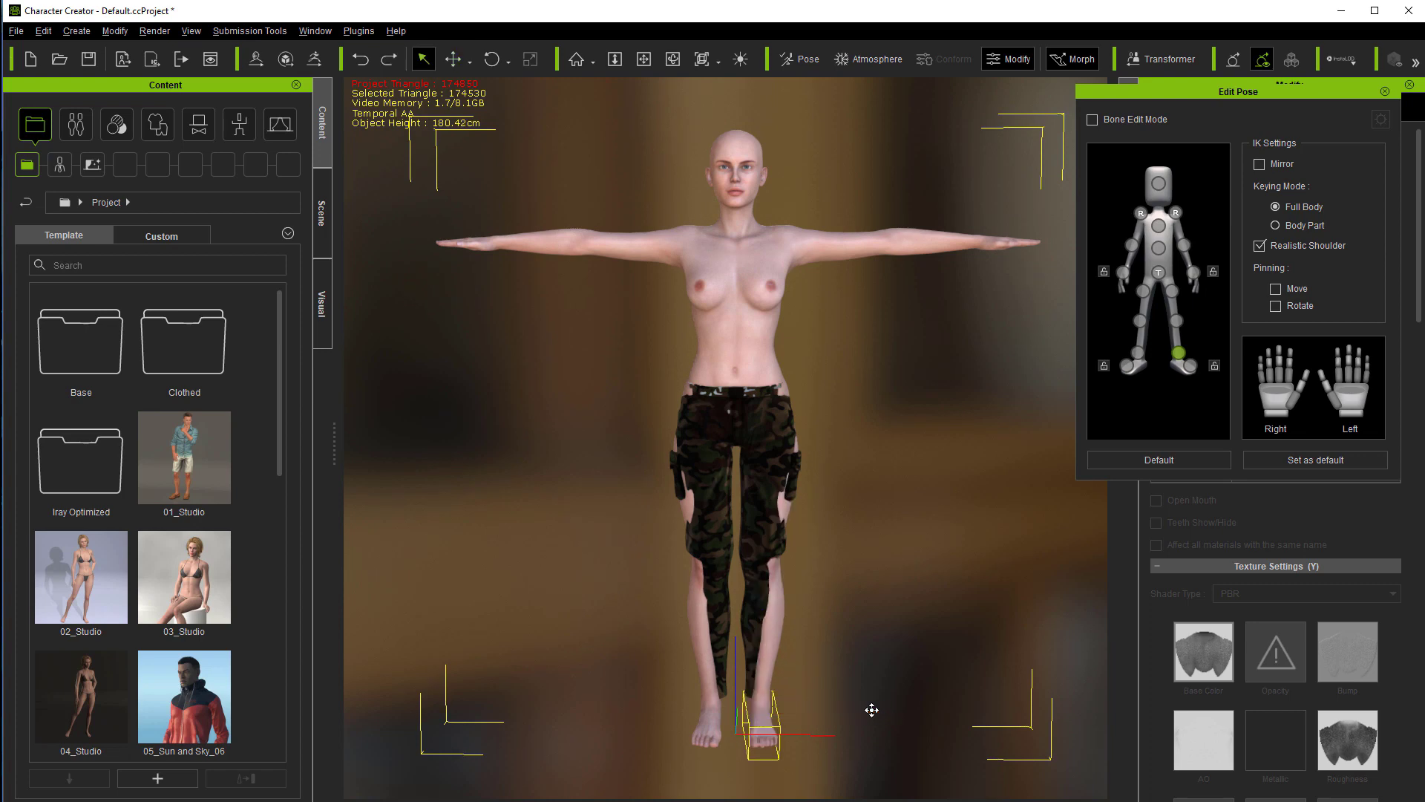
- With Mirror on, shift the feet sideways and slightly forward, raising height to 180.33 cm
click(1260, 166)
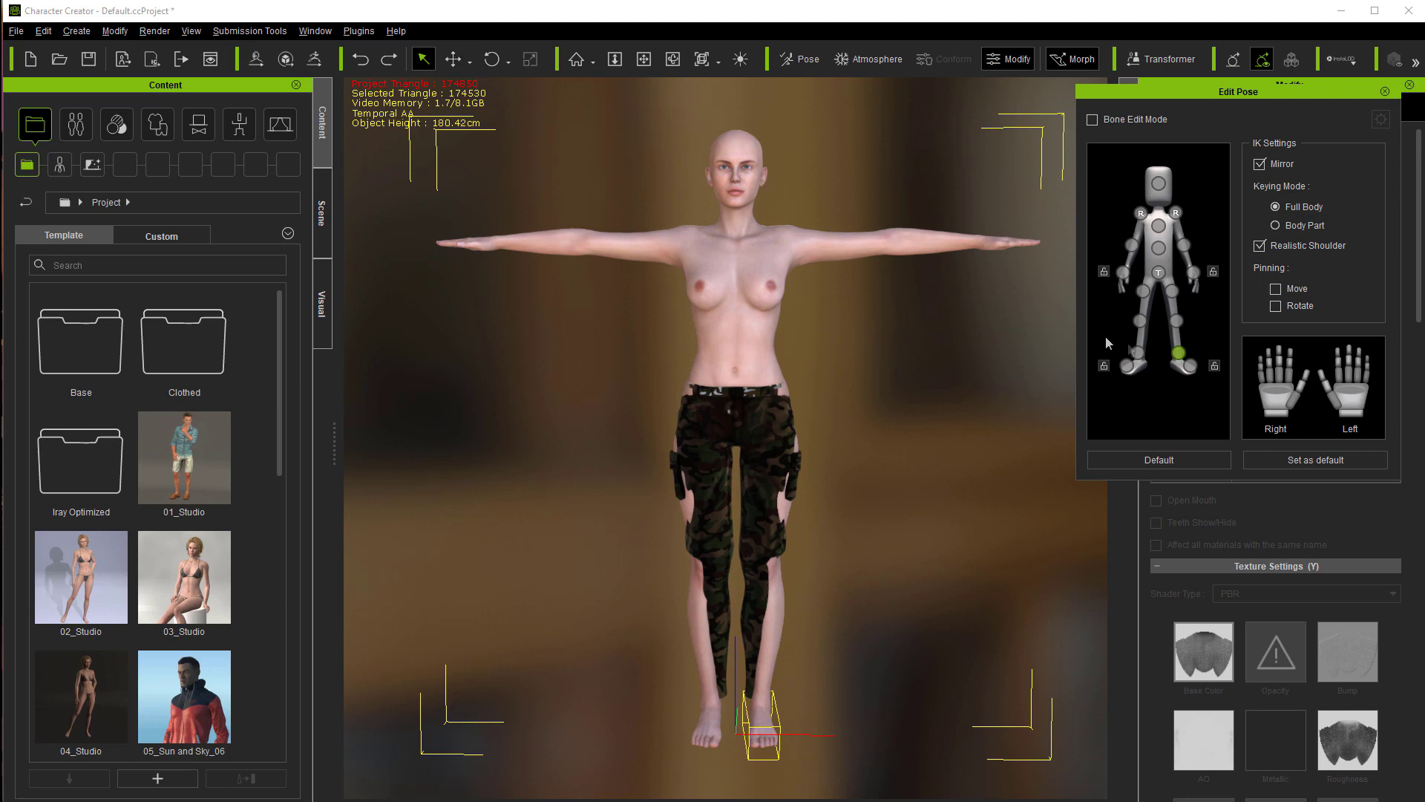
click(1180, 350)
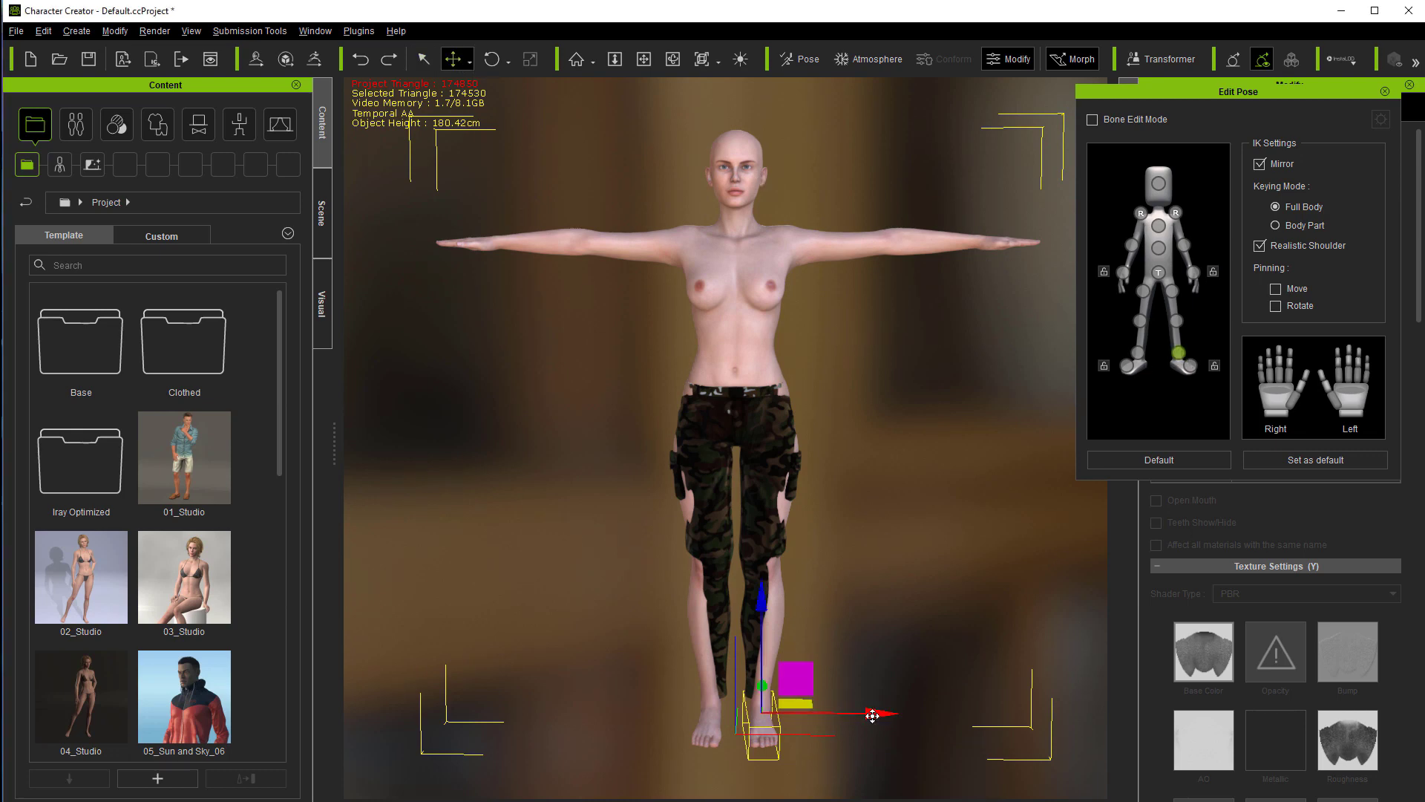
drag(876, 714, 864, 714)
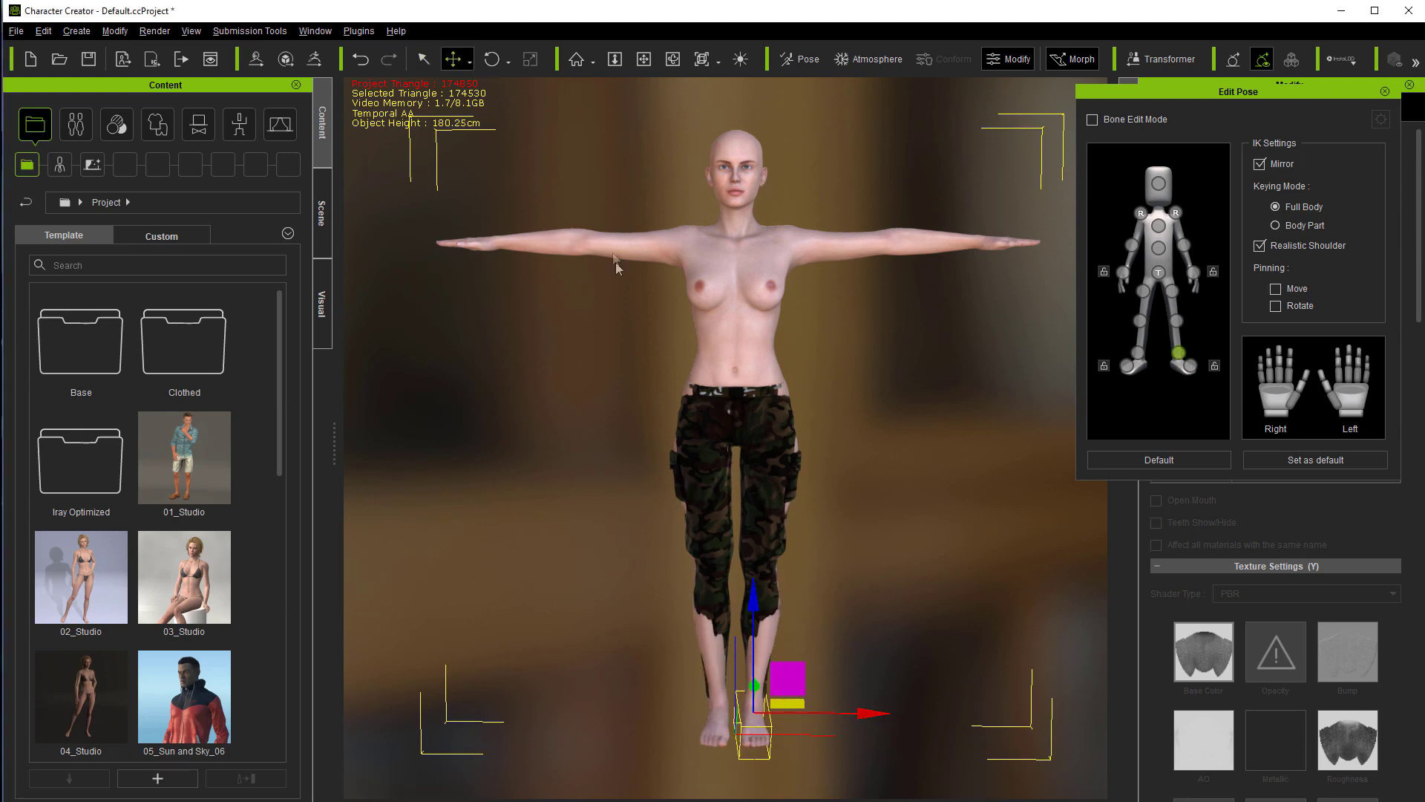
click(673, 59)
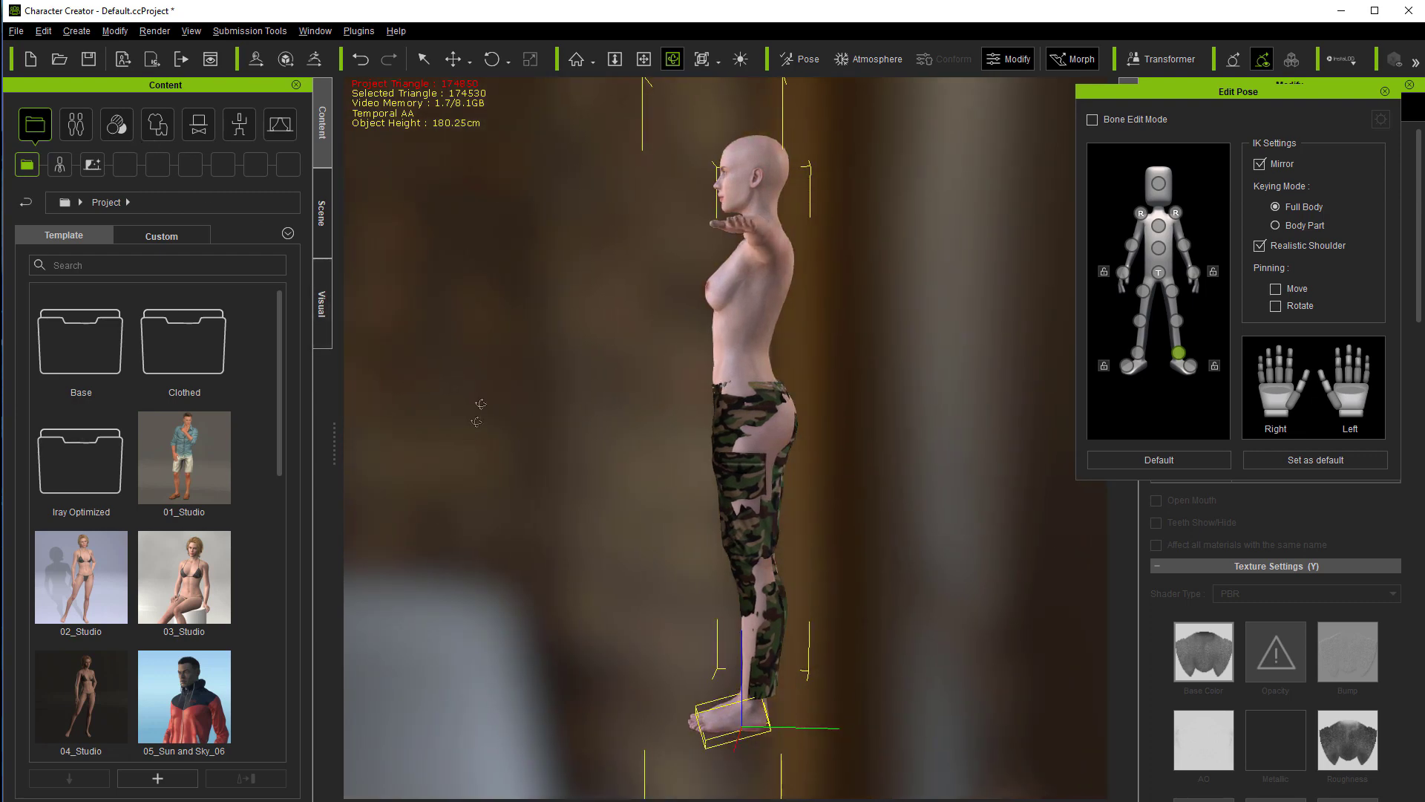
click(452, 59)
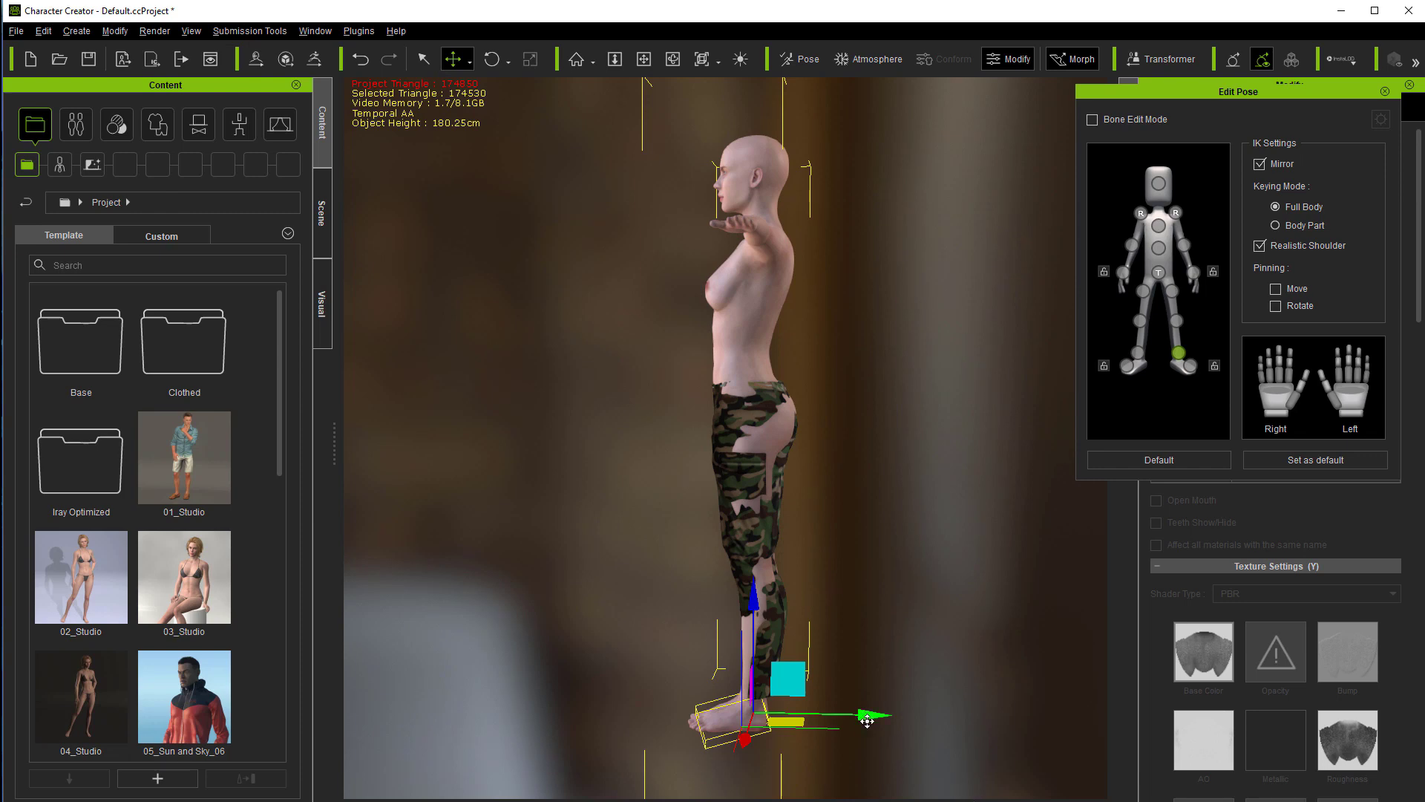
drag(867, 720, 870, 721)
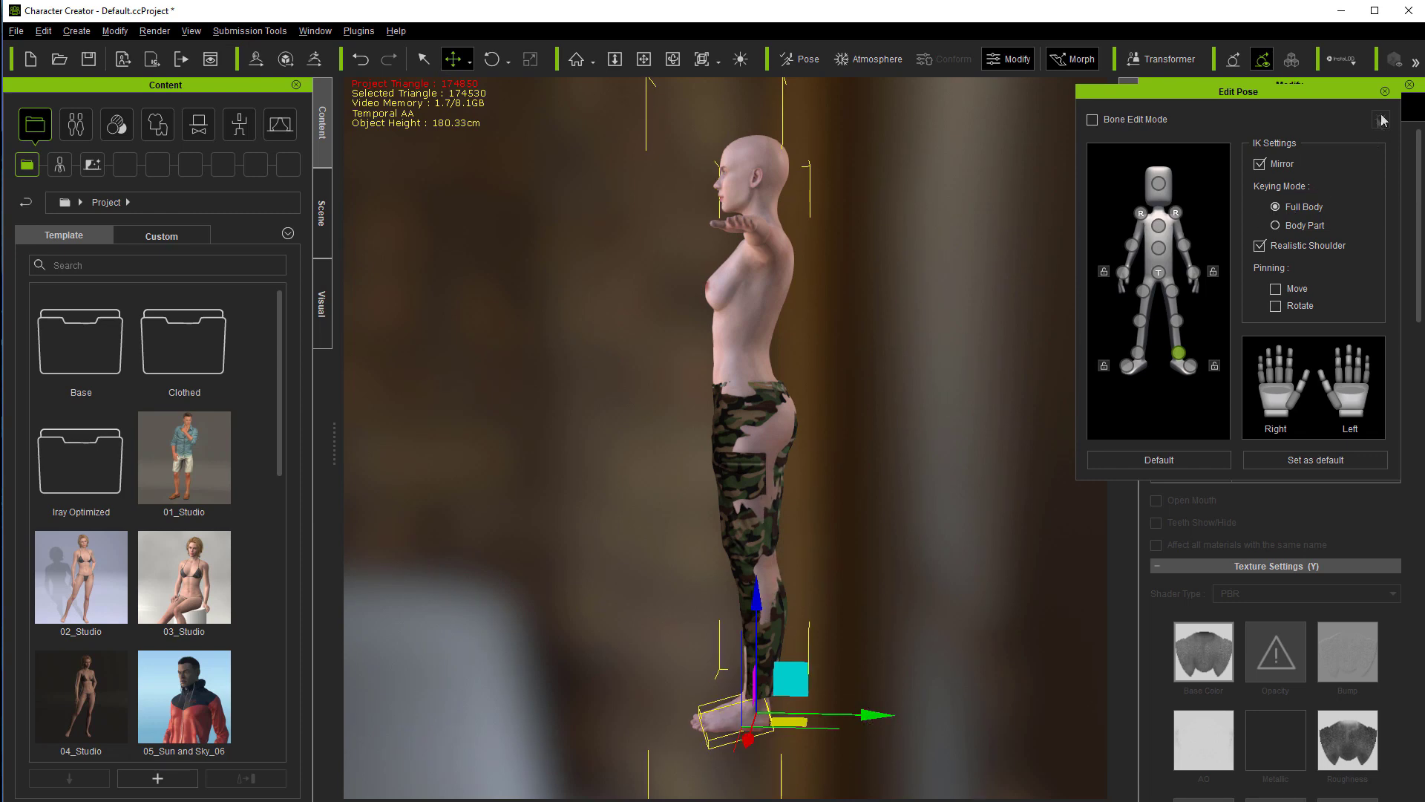
- Transfer Default-template skin weights from the body onto the camo pants
click(1384, 92)
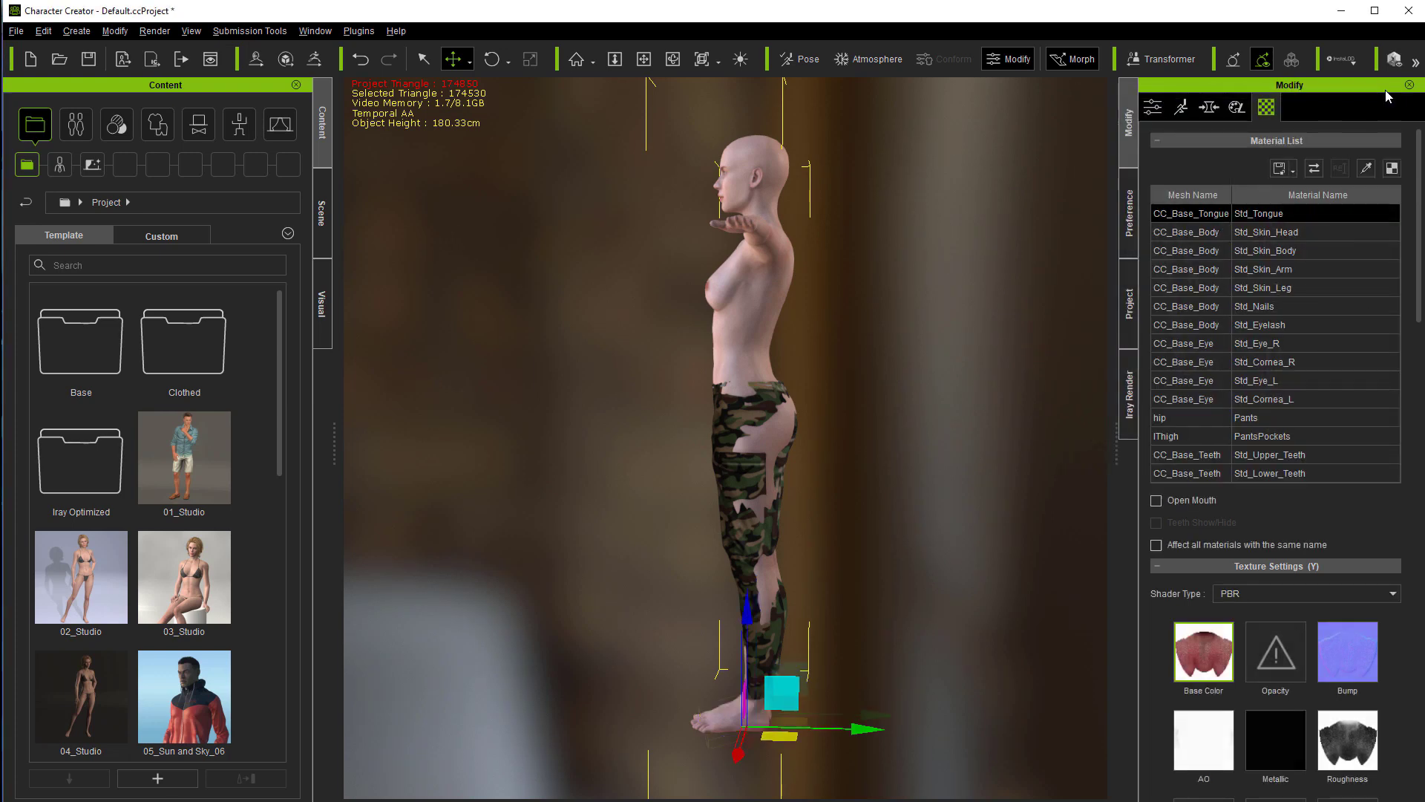
click(1154, 108)
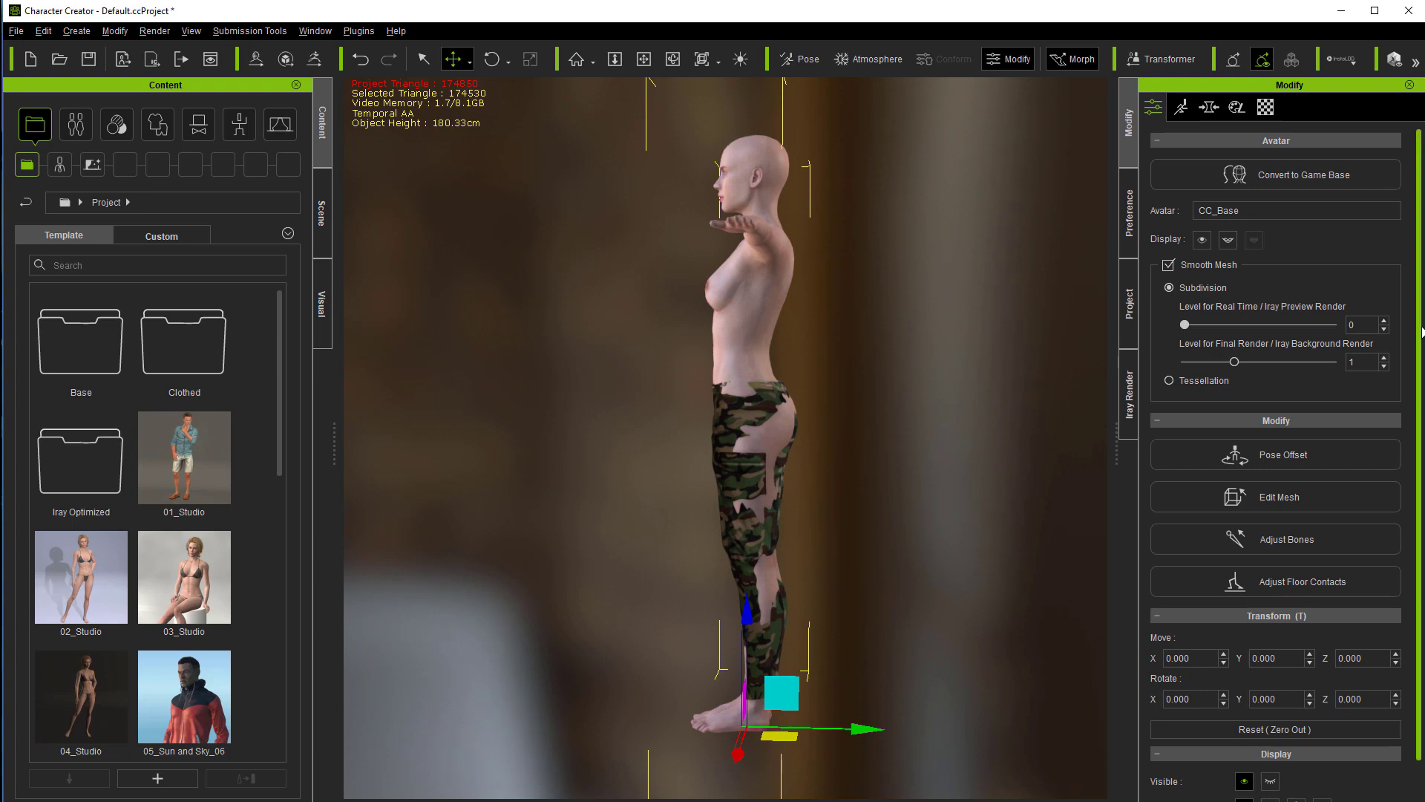
scroll(1422, 332, down, 1)
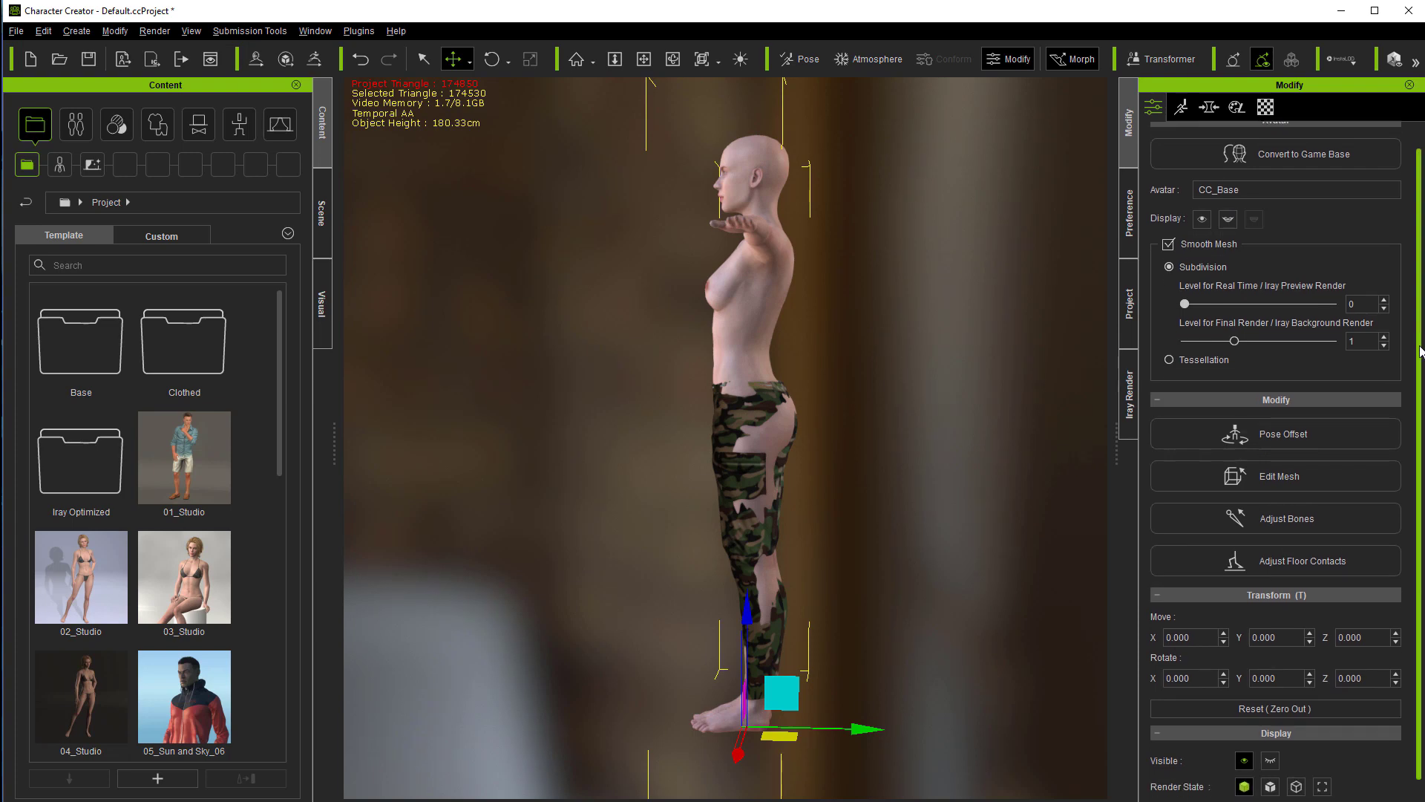
click(756, 417)
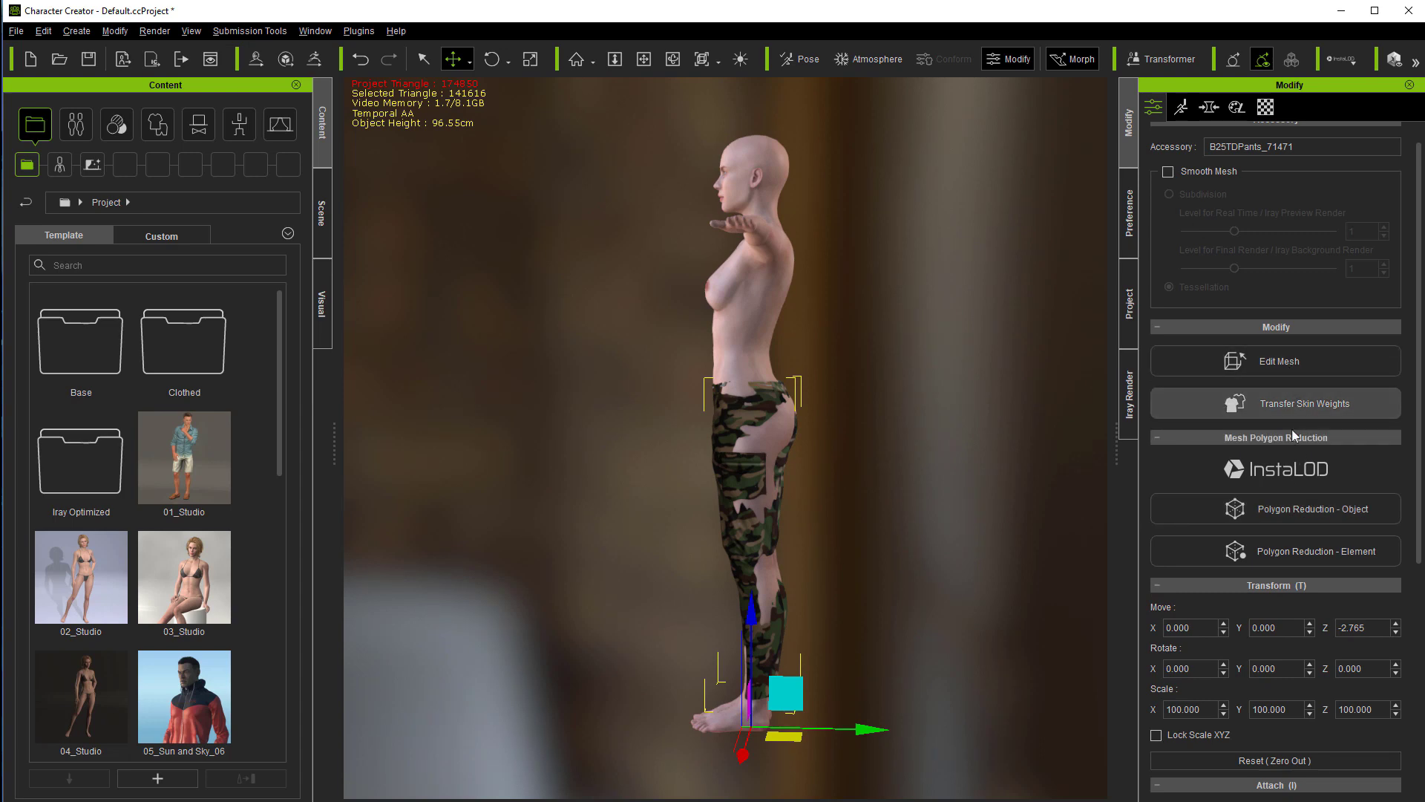
click(1288, 404)
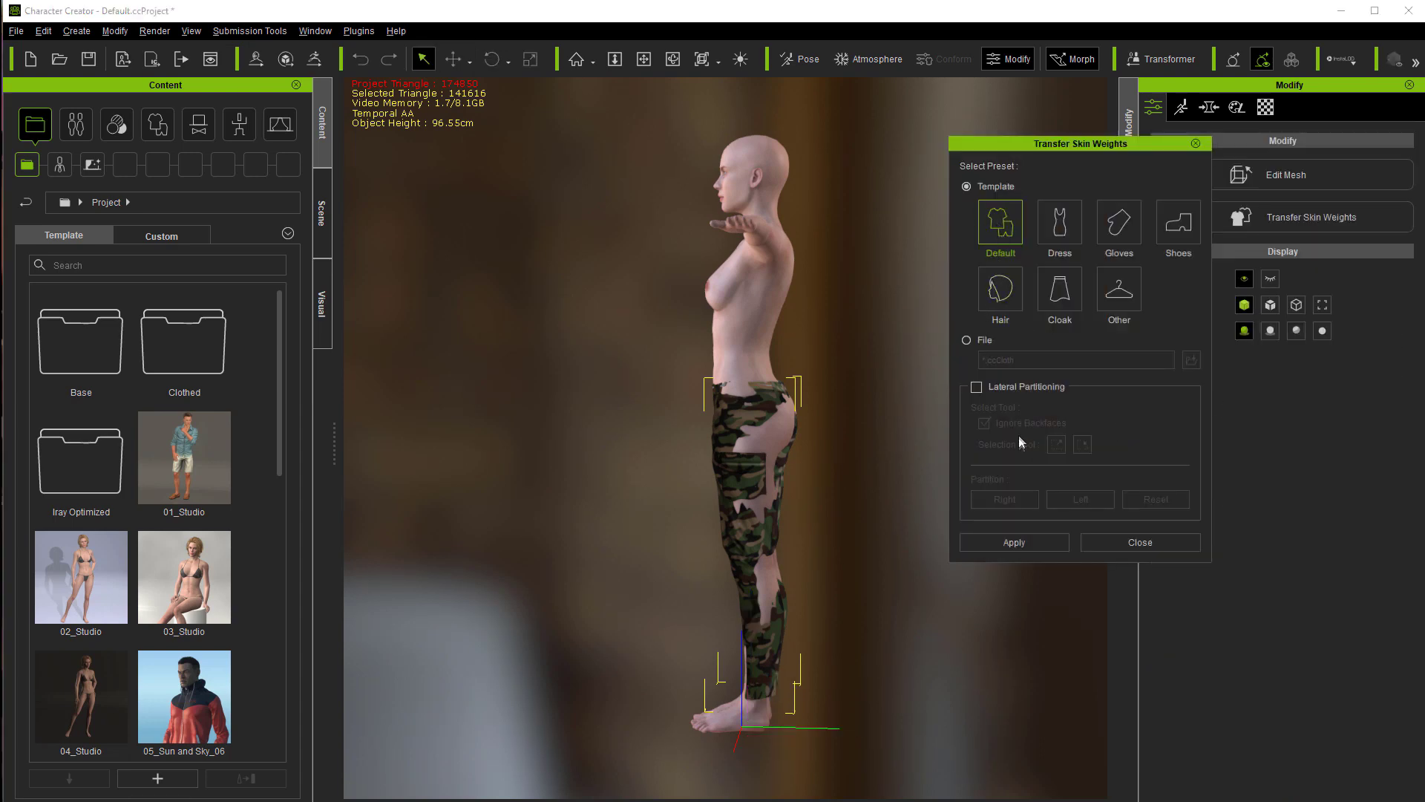
click(999, 539)
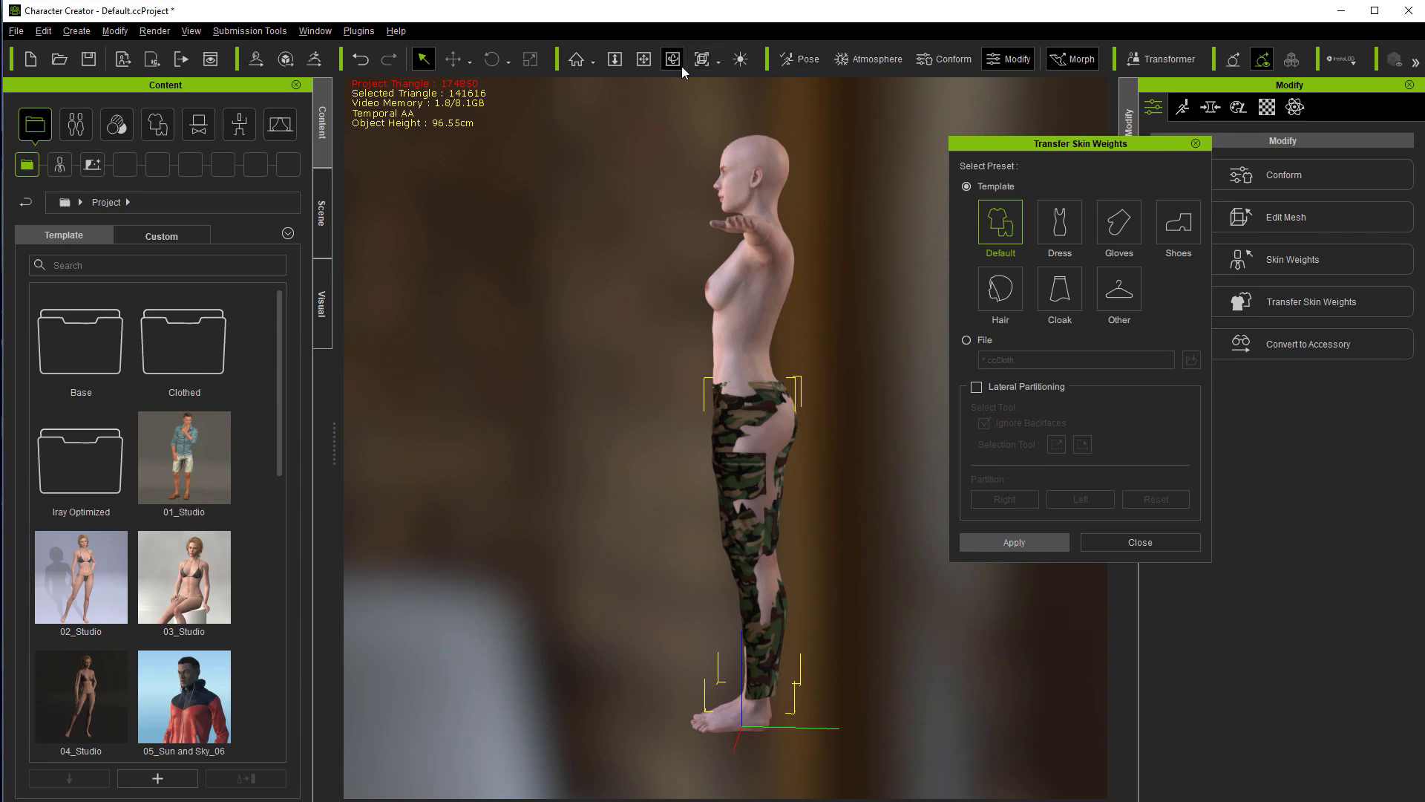
click(943, 60)
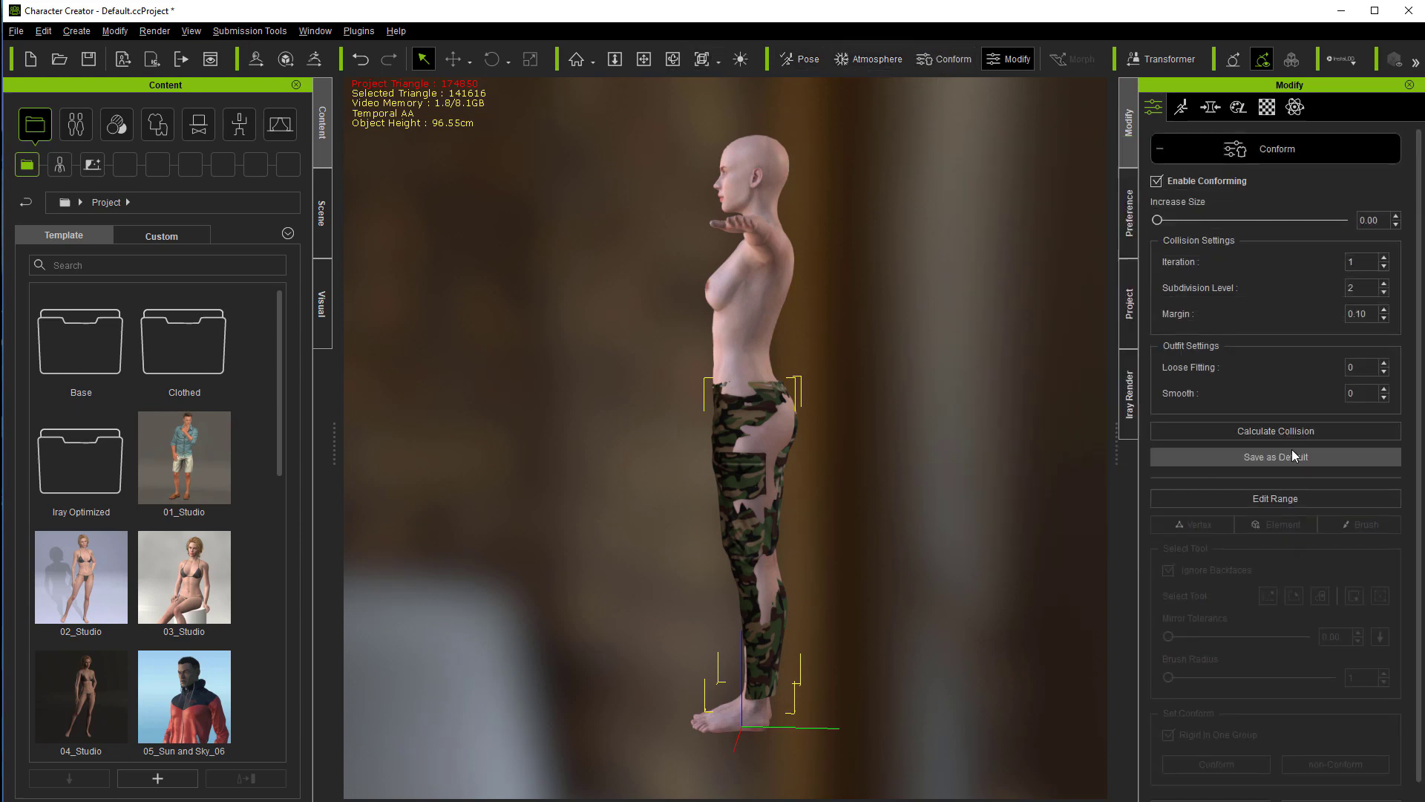
- Calculate collision for the camo pants and set Increase Size to 0.08, checking from several angles
click(1270, 429)
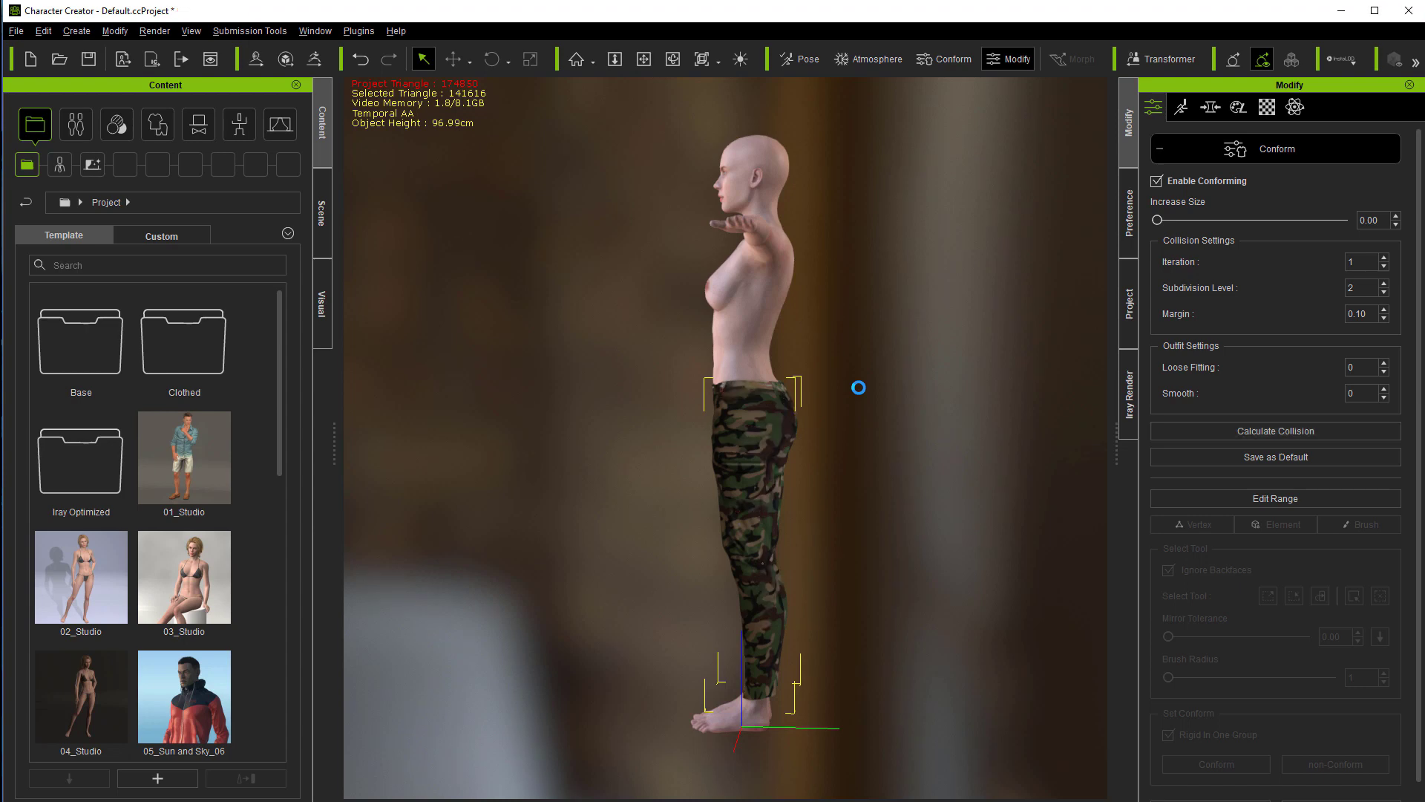
click(672, 59)
drag(606, 173, 728, 594)
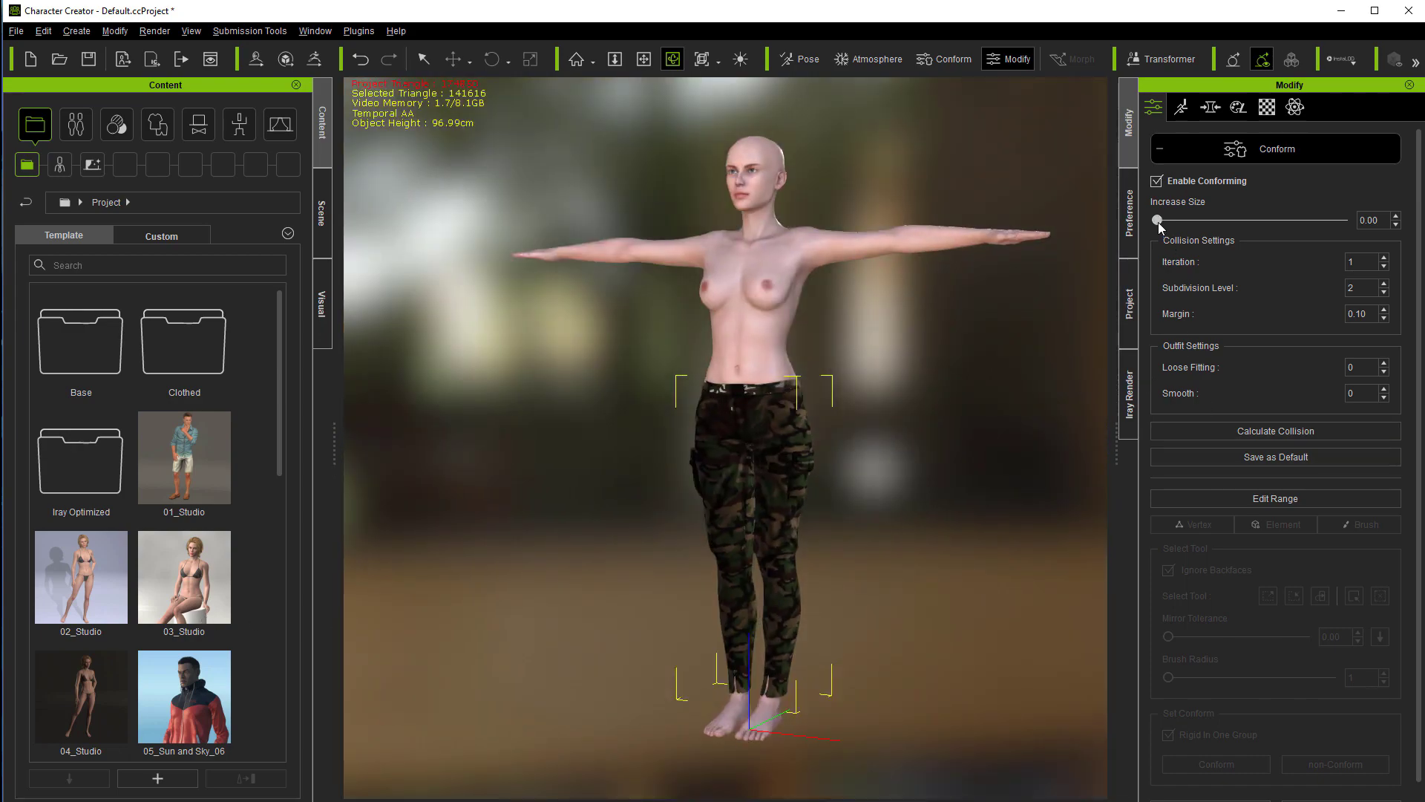
drag(1160, 226, 1162, 225)
drag(950, 380, 1063, 447)
drag(909, 395, 948, 409)
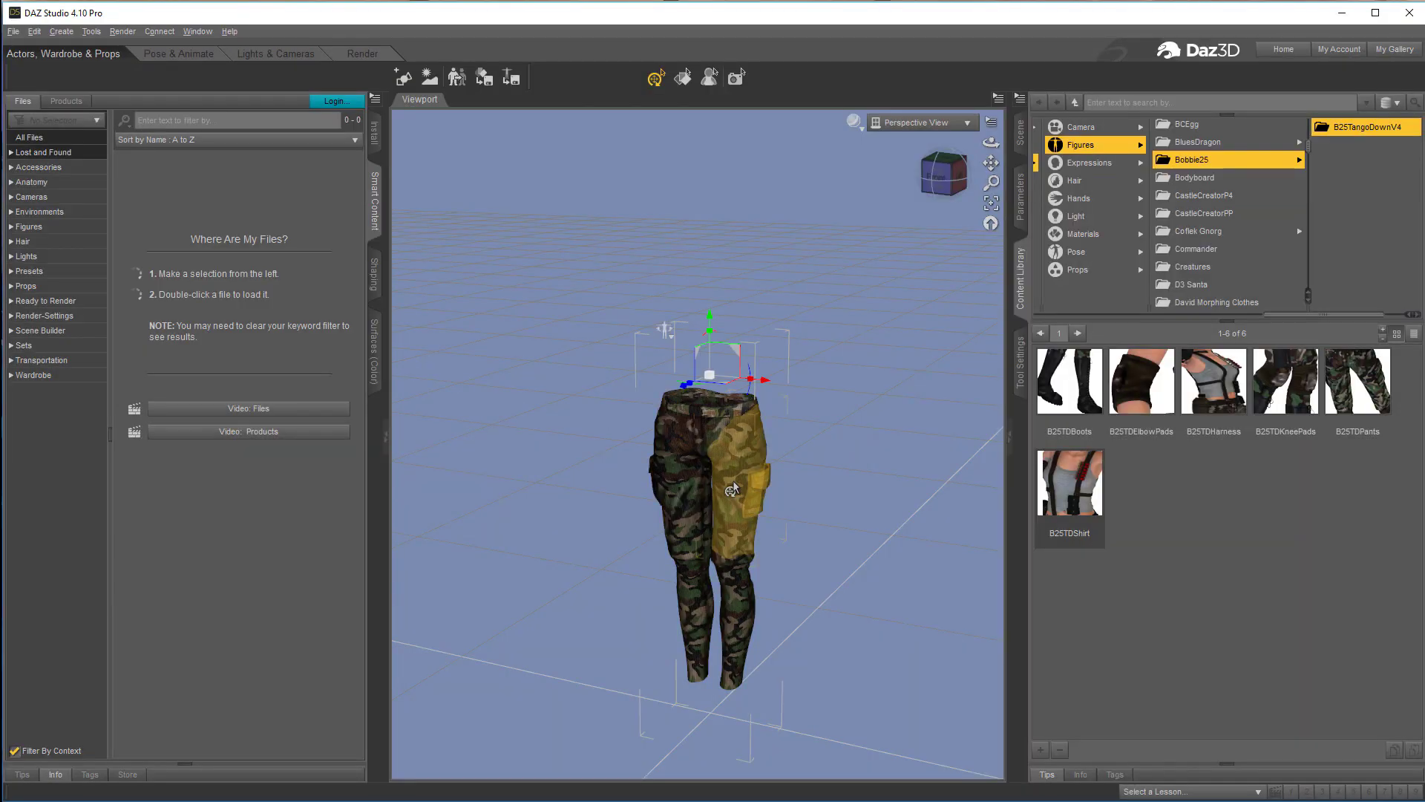
- Load the B25TDShirt tank top into the DAZ Studio scene and select it
key(Delete)
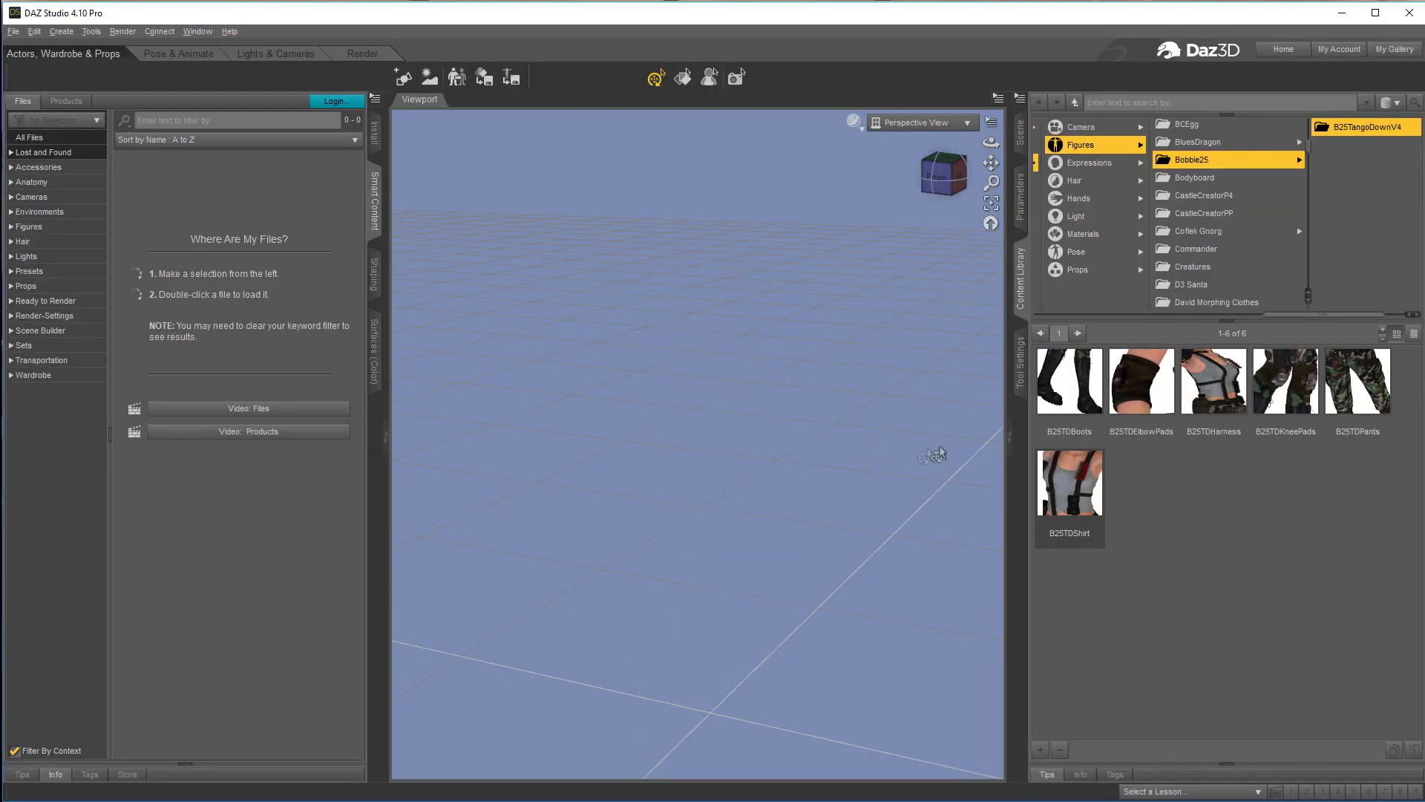
double_click(1073, 486)
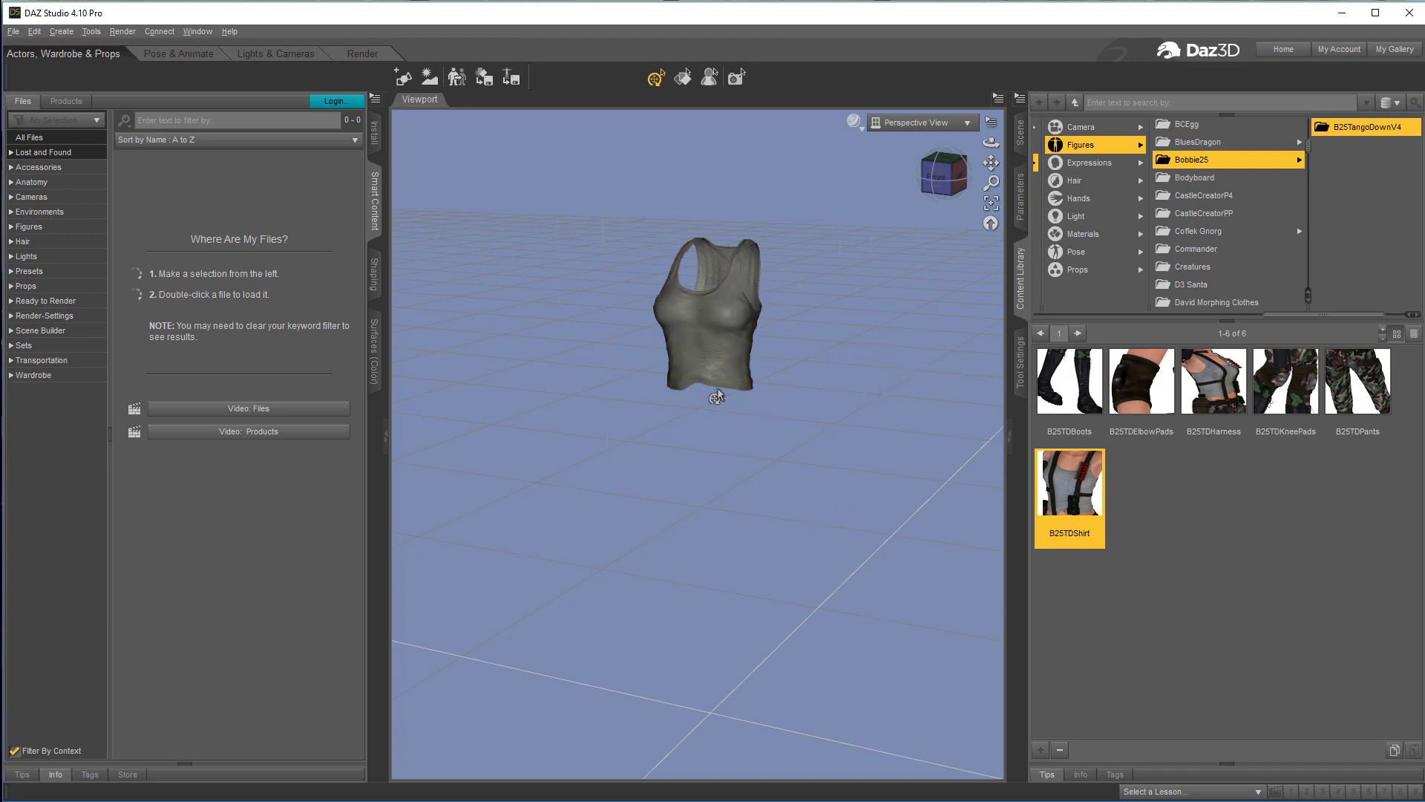
click(665, 331)
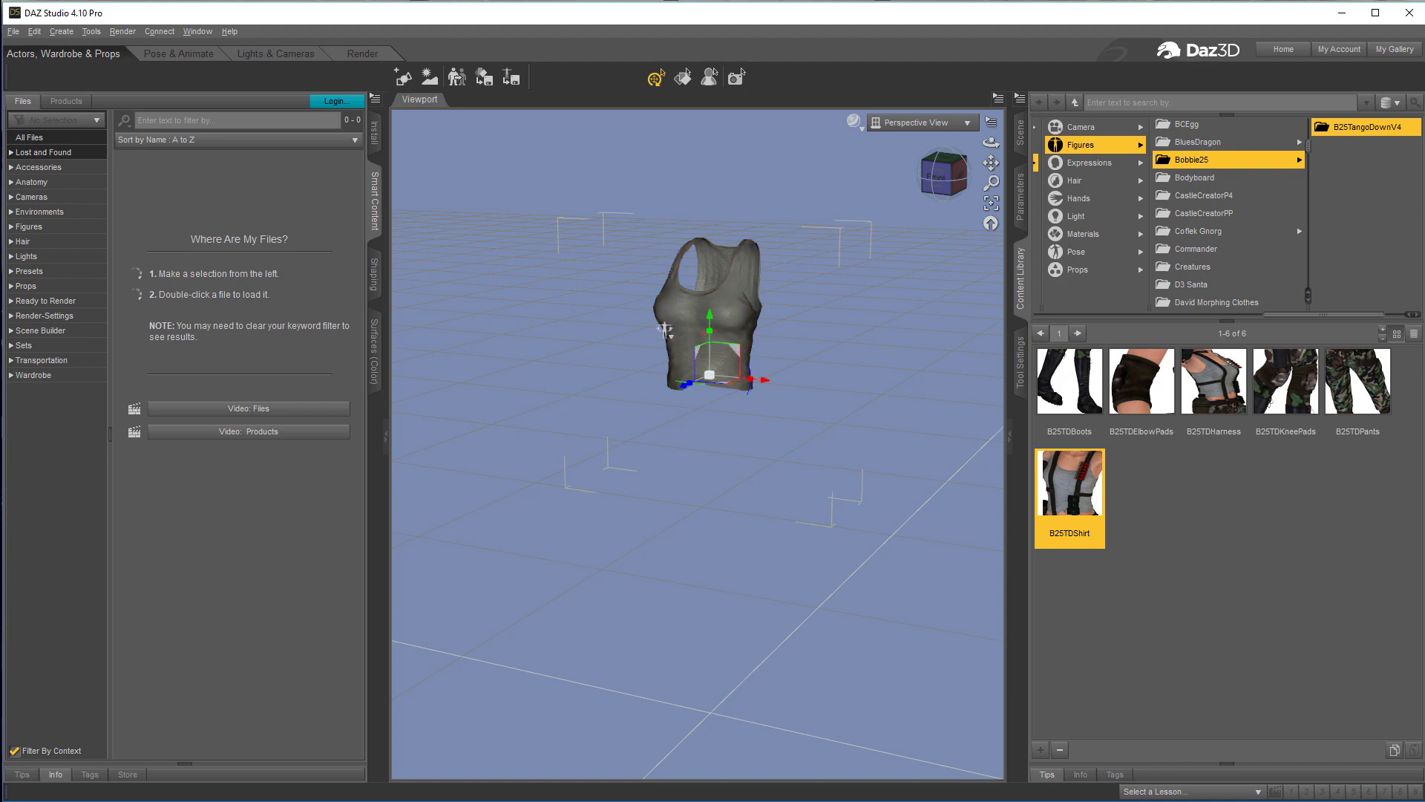
- Export the tank top as shirt.obj with the default OBJ export options
click(14, 32)
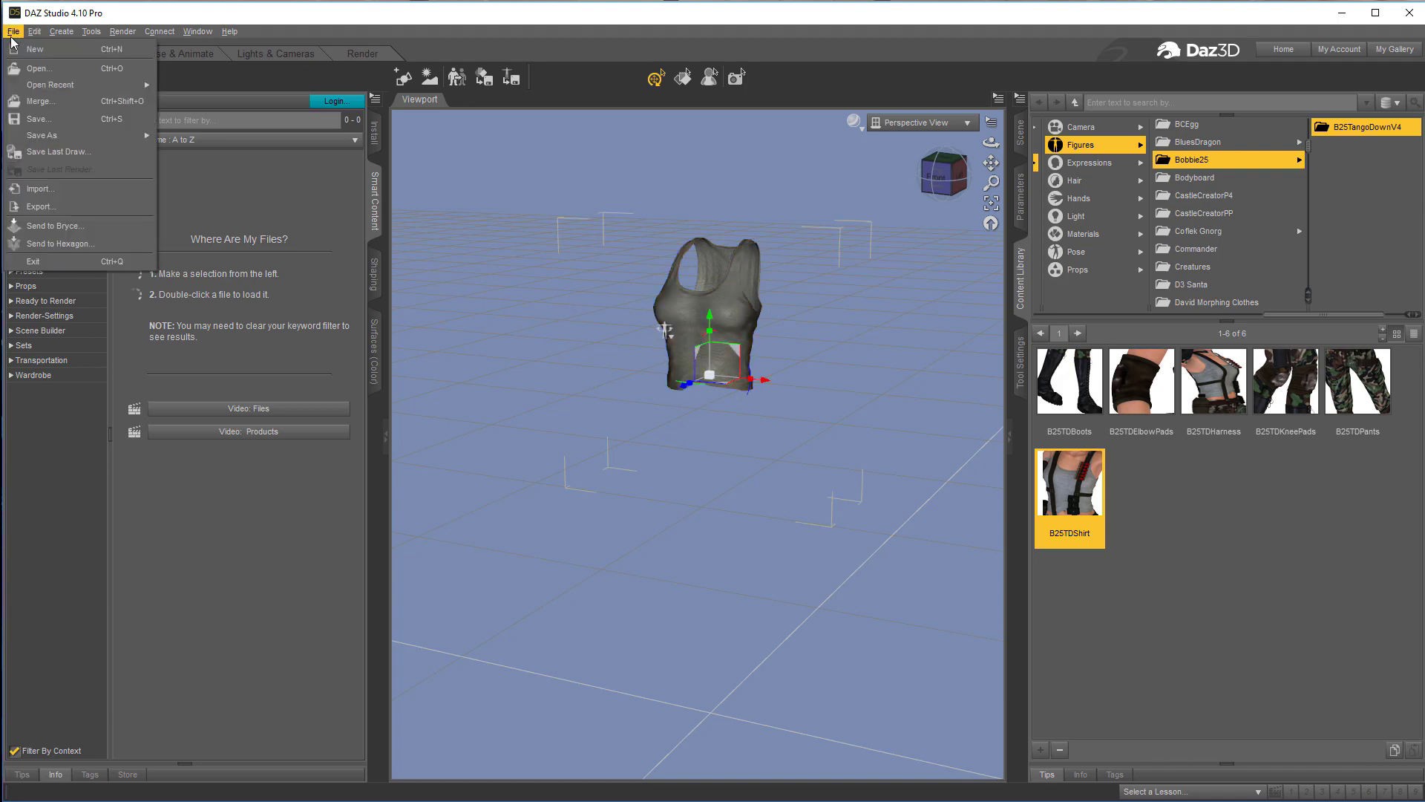
click(45, 207)
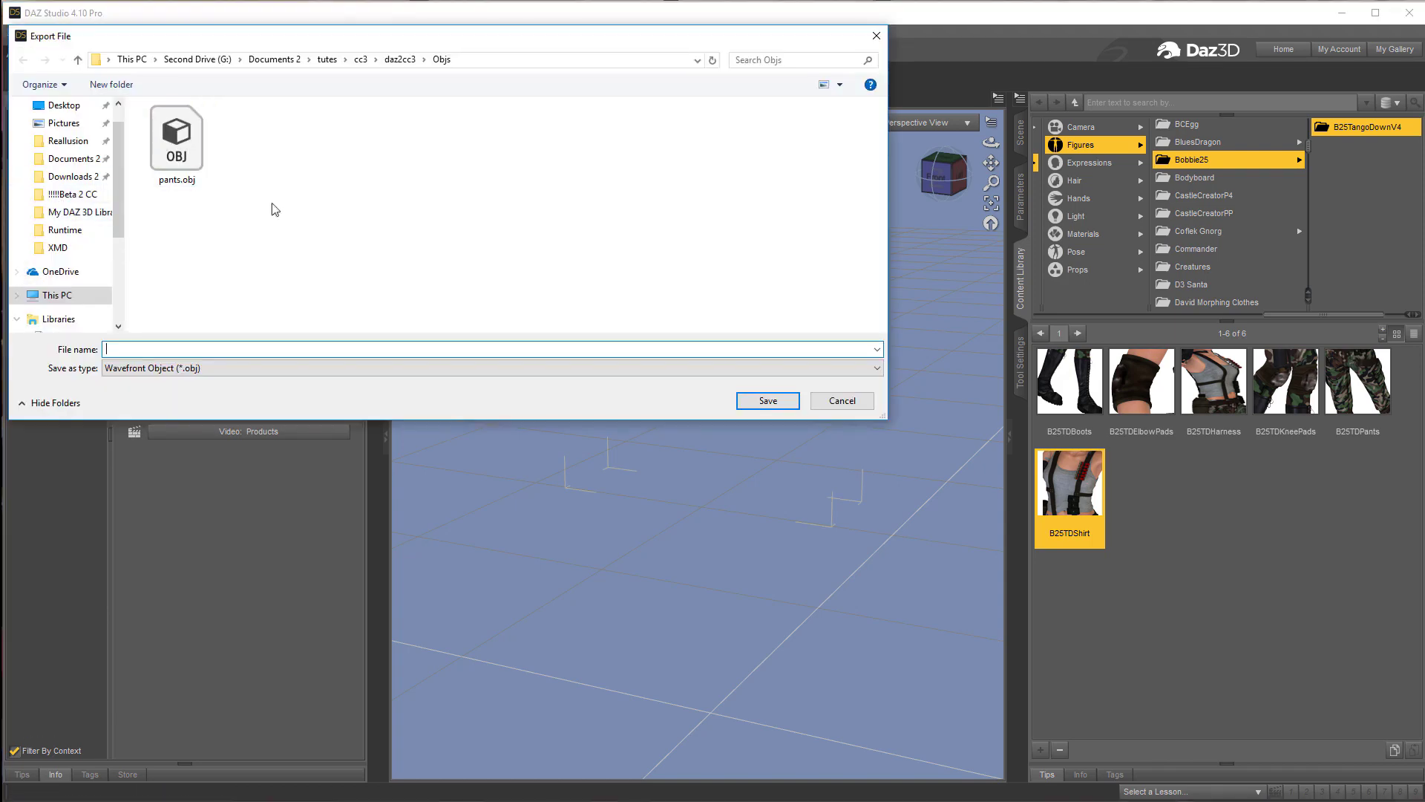
text(shirt)
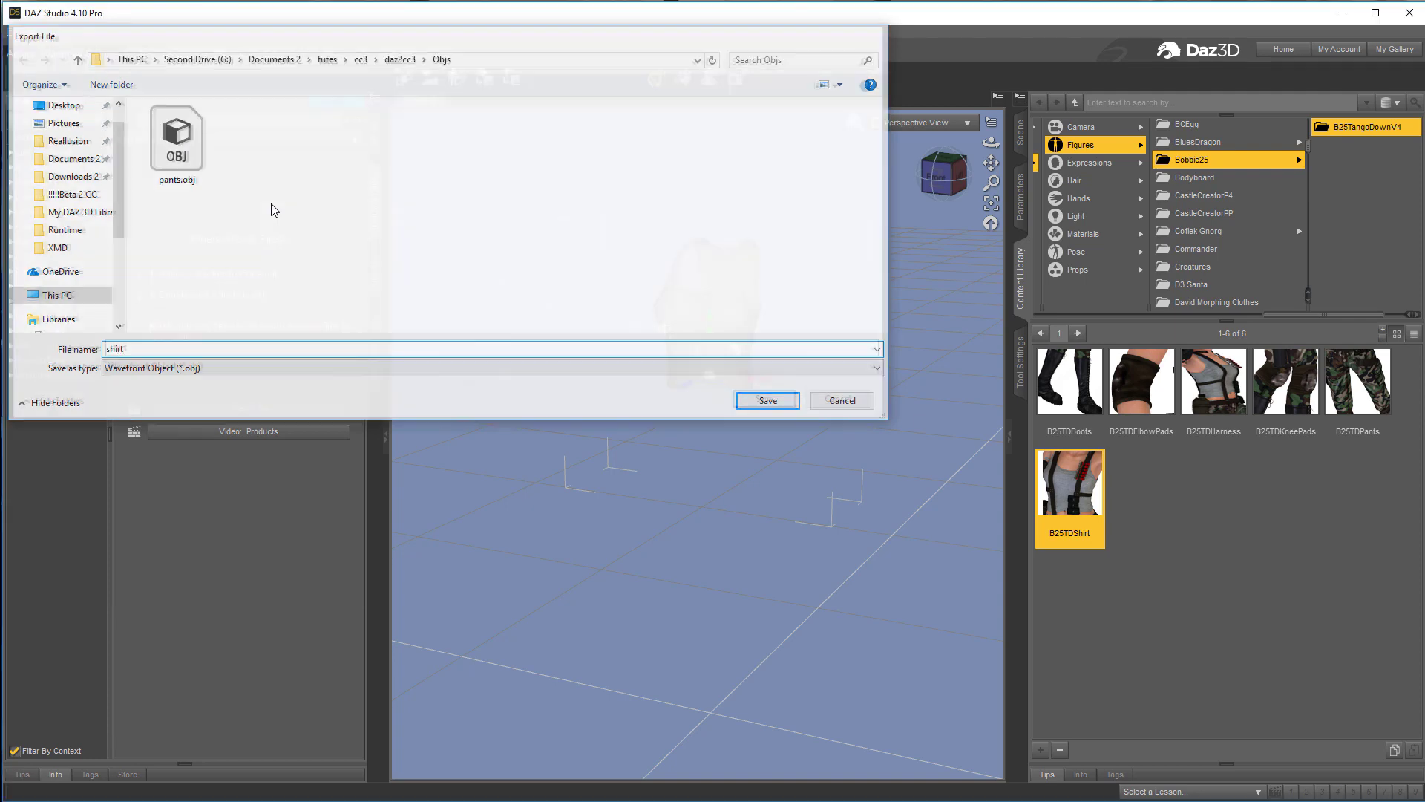
key(Return)
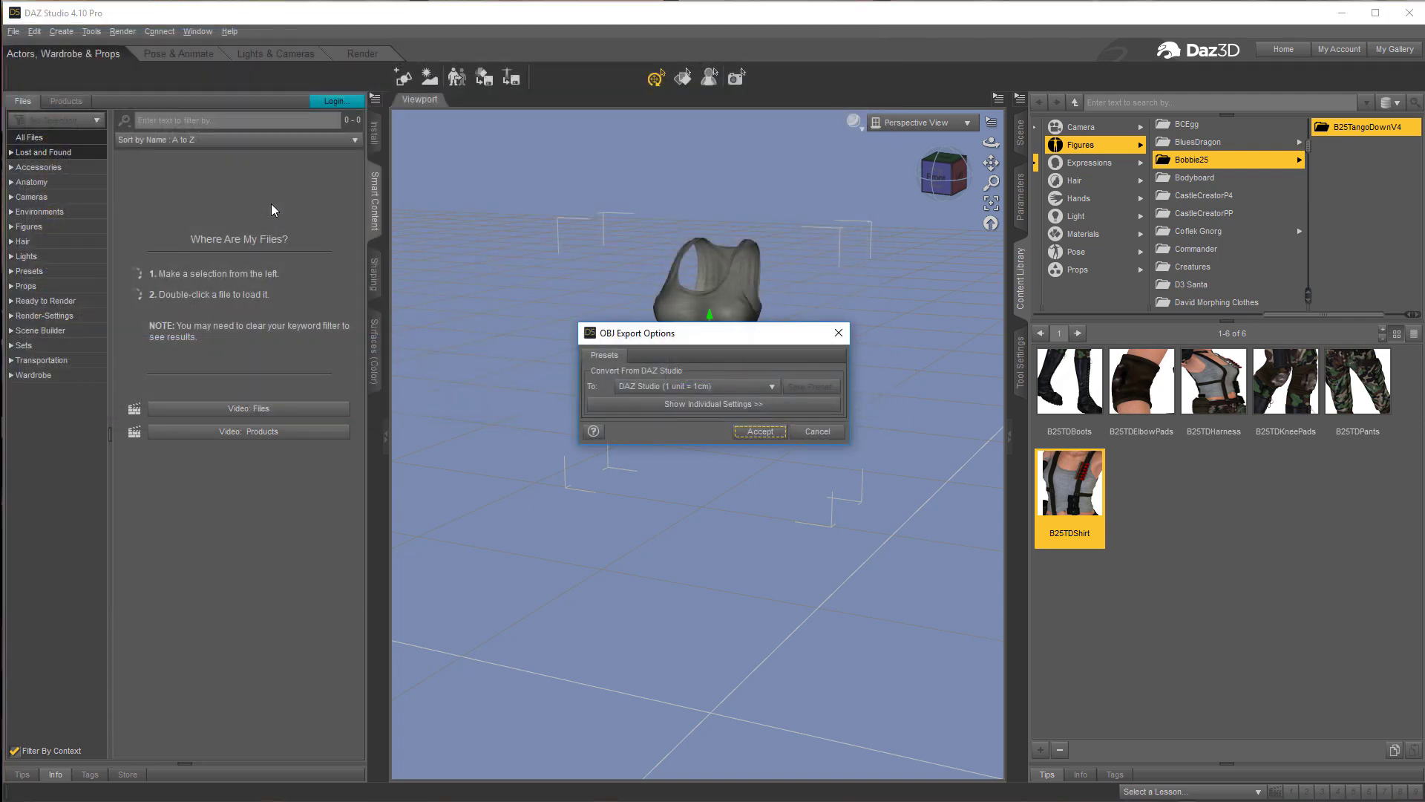
click(740, 433)
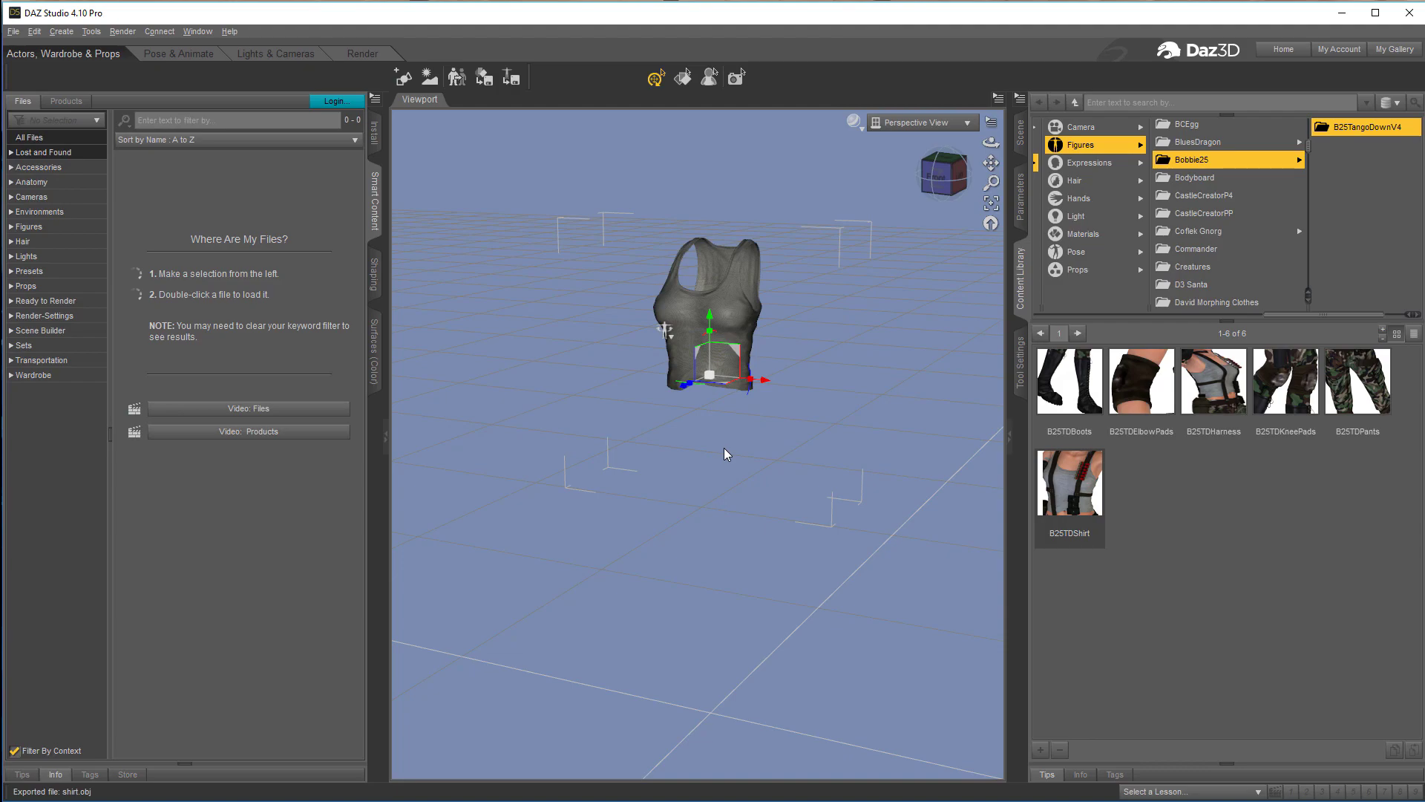
key(alt+Tab)
key(alt+Tab)
key(alt+Tab)
key(alt+Tab)
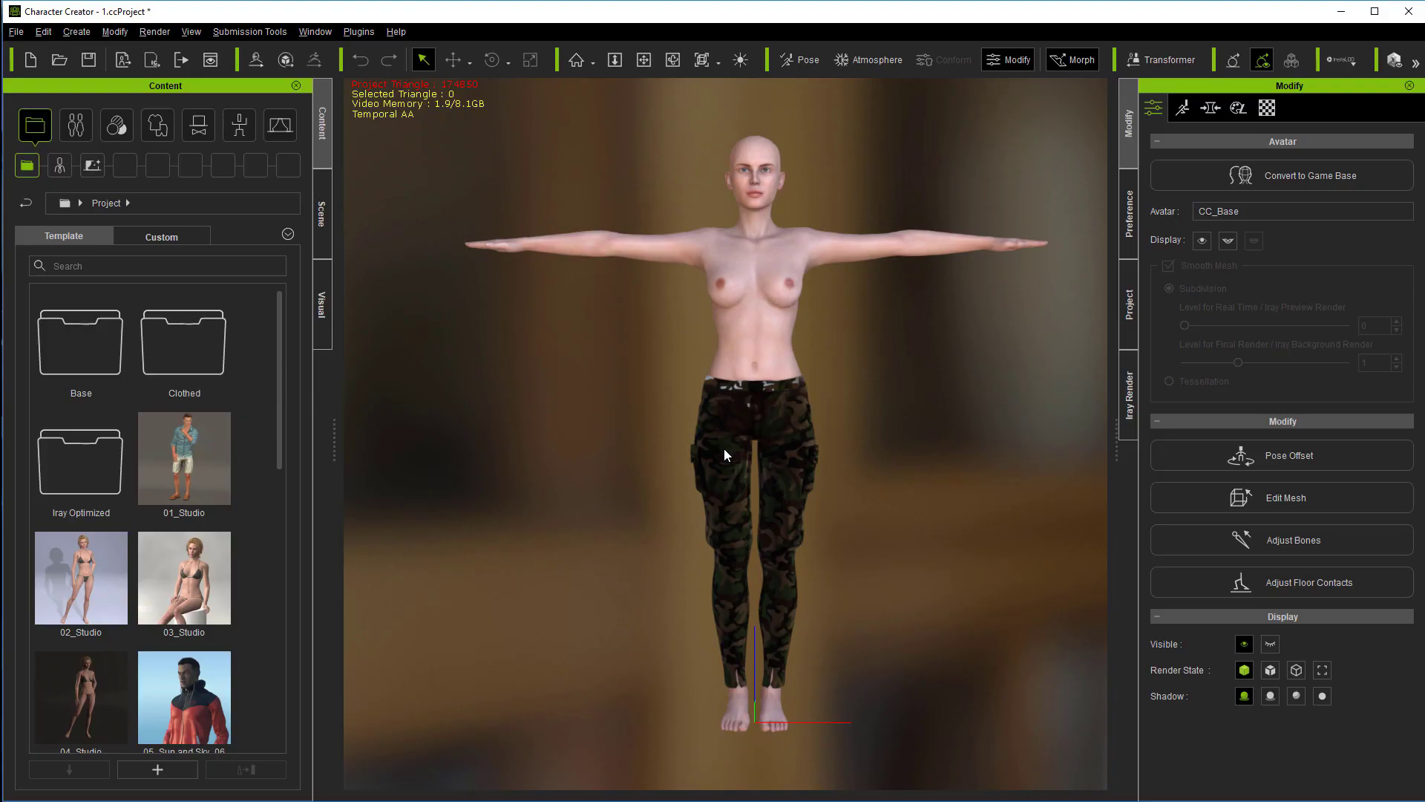
- Import shirt.obj as a clothing item onto the character
click(75, 33)
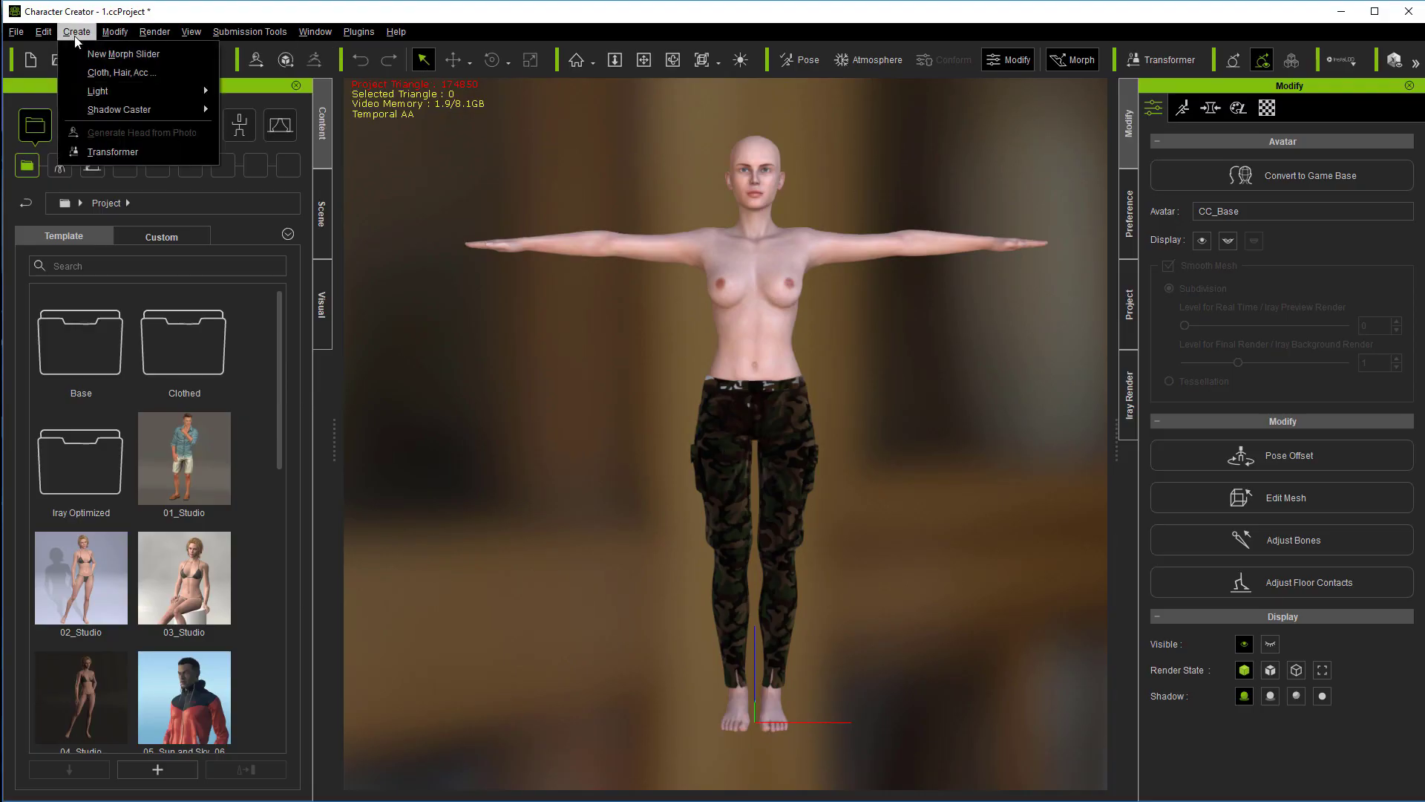
click(89, 71)
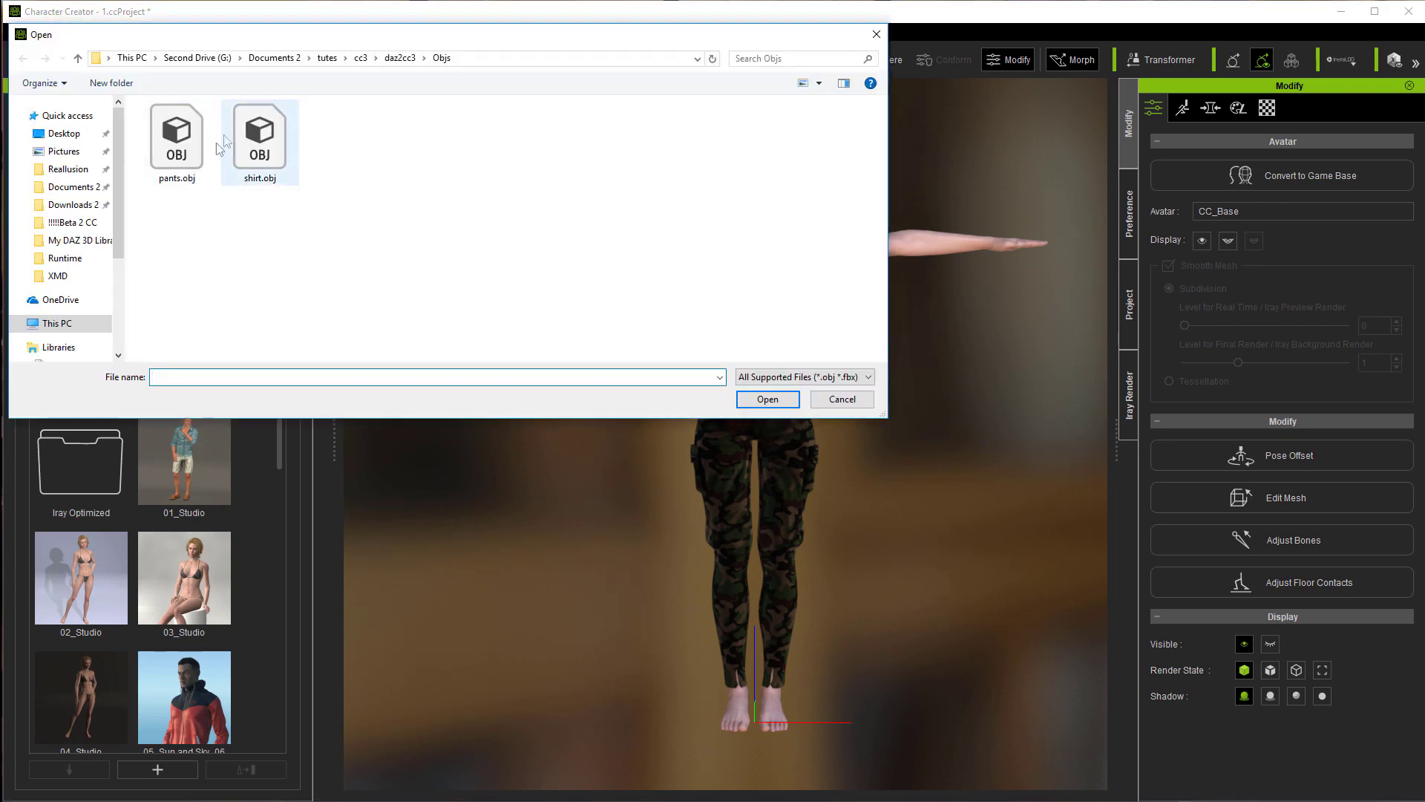
double_click(259, 141)
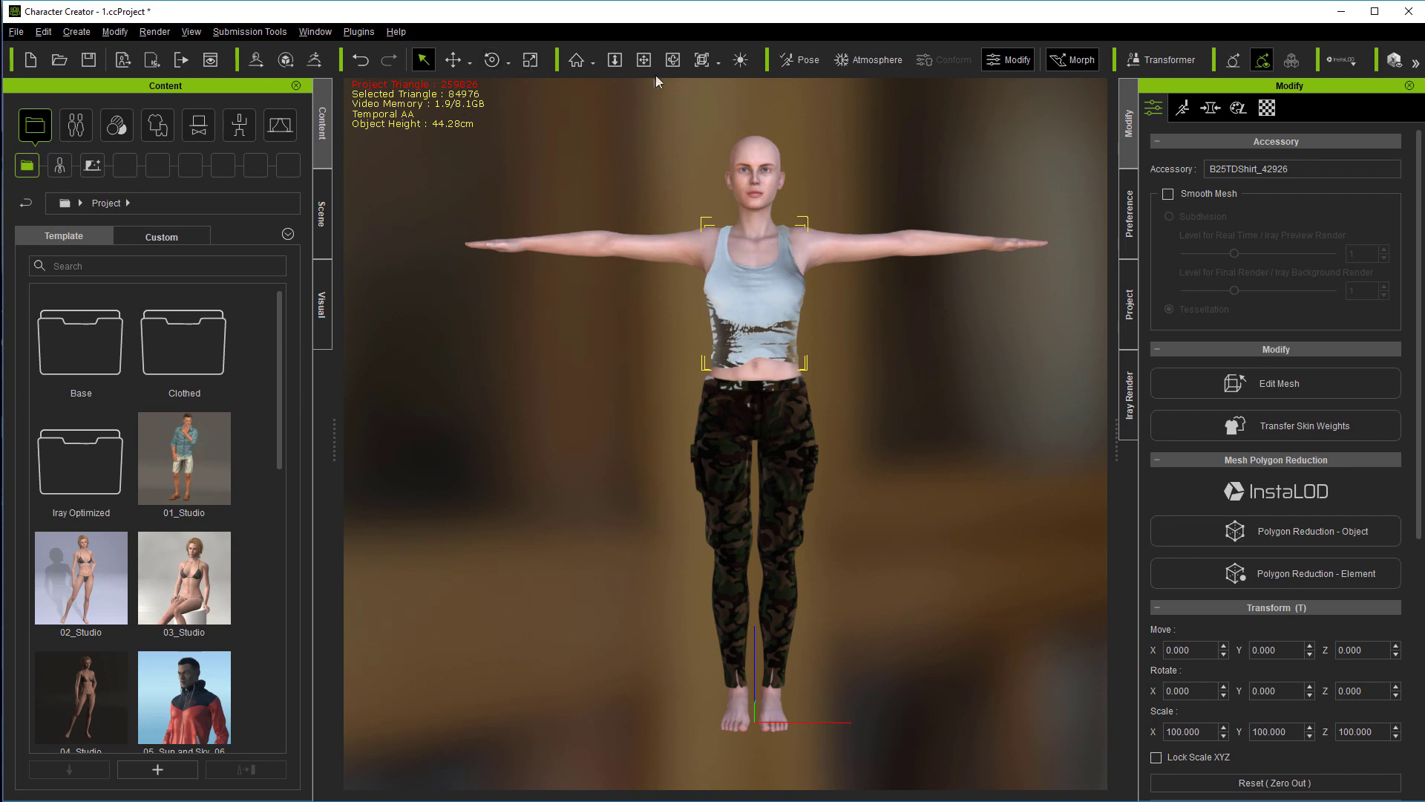
- Set the tank top's pivot to bottom-middle and move it along Z to -2.741 to fit the torso
click(672, 63)
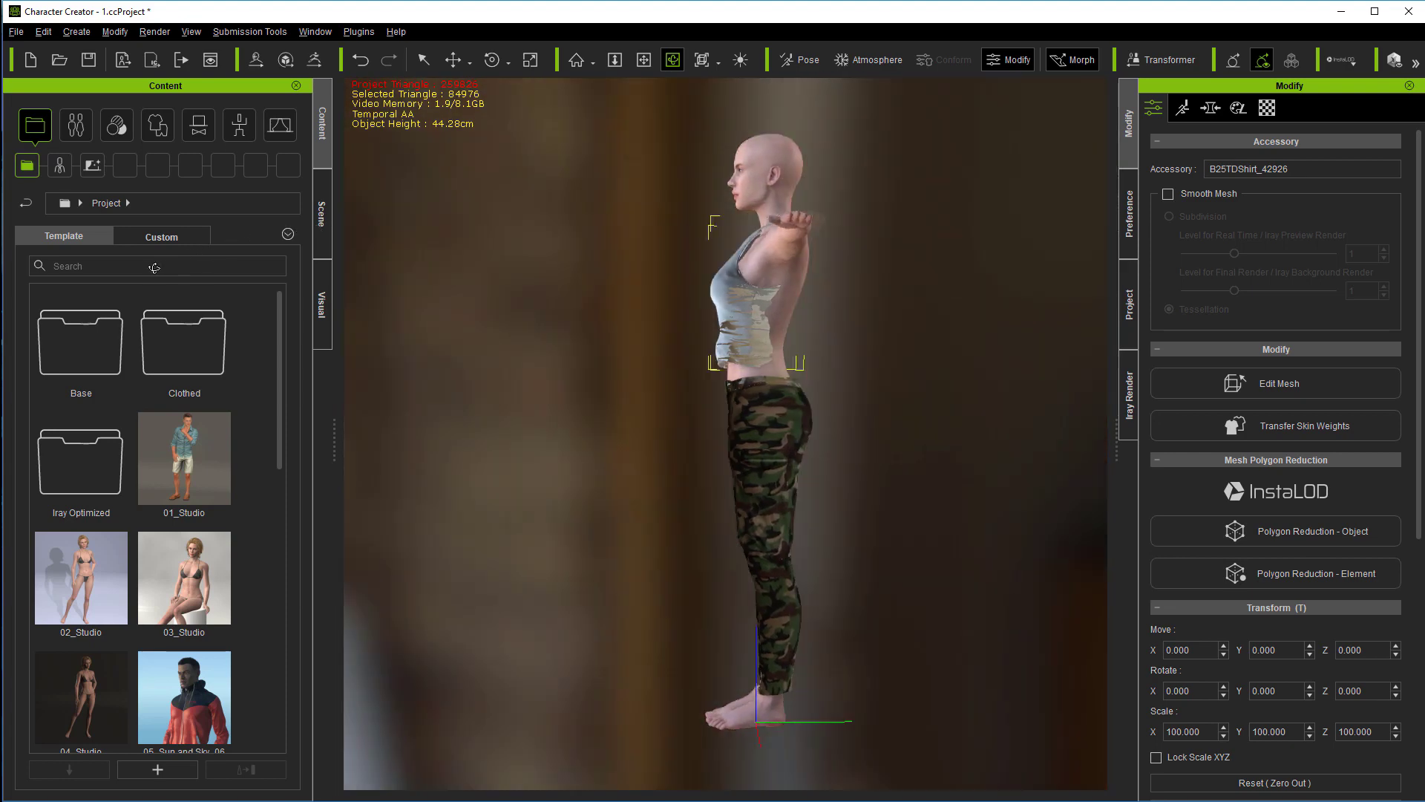
click(453, 59)
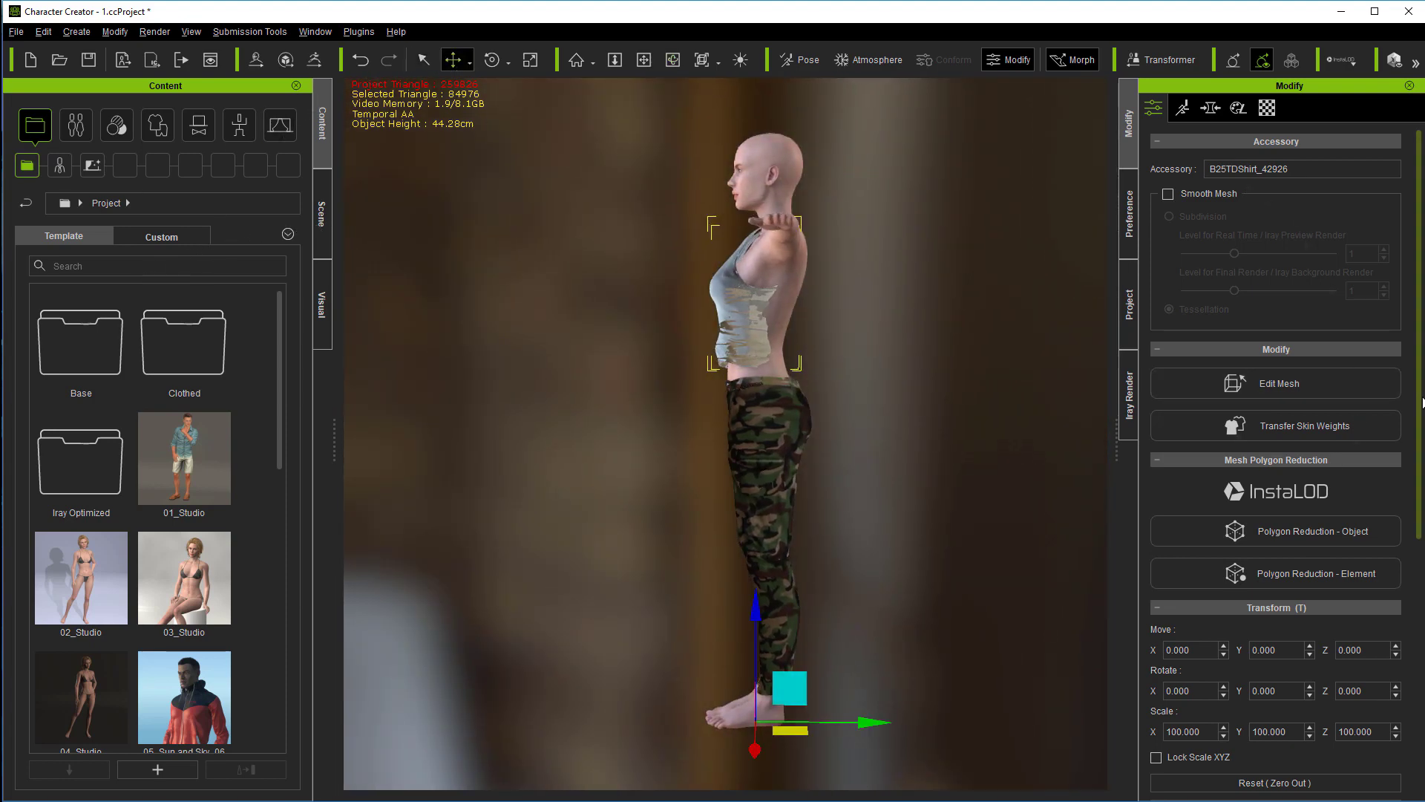
scroll(1357, 714, down, 5)
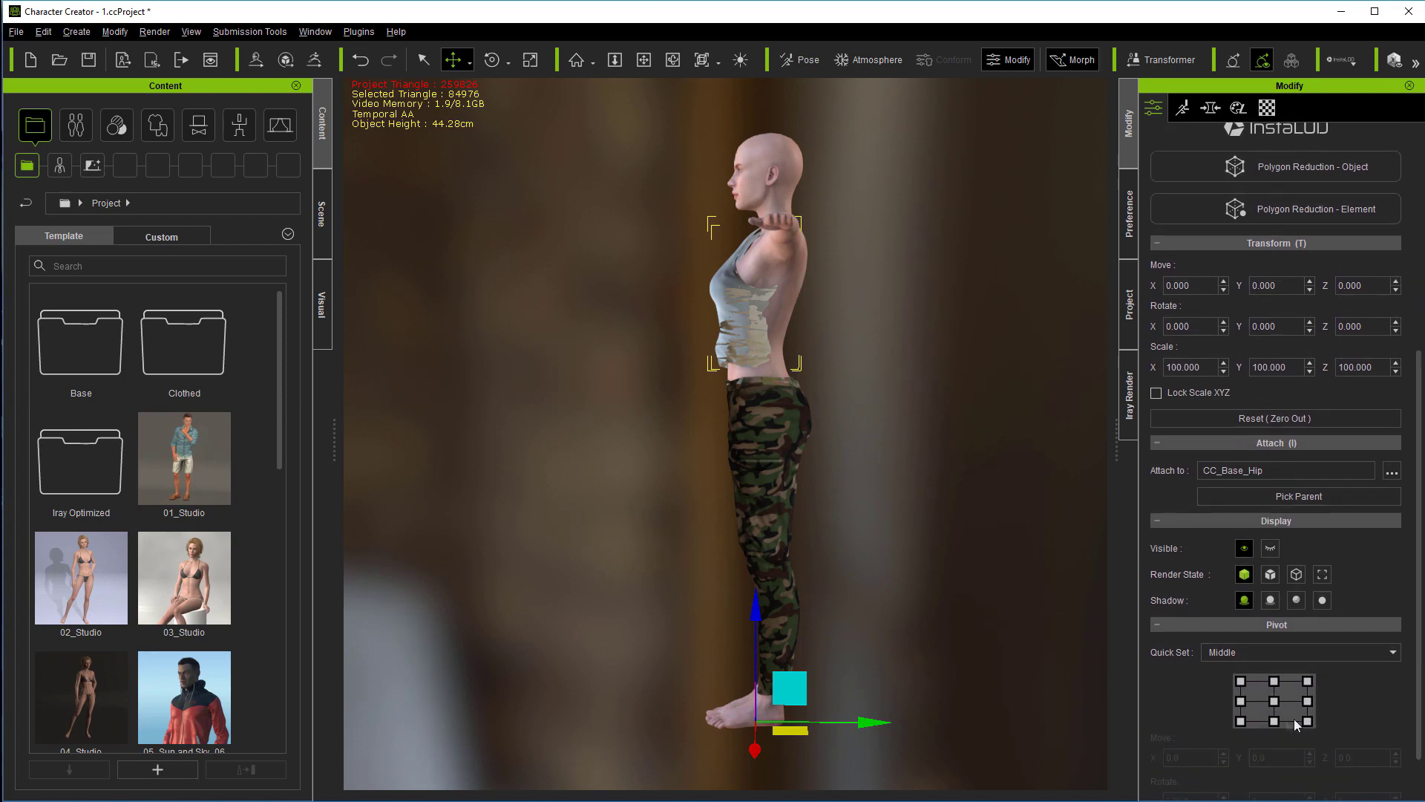
click(1274, 720)
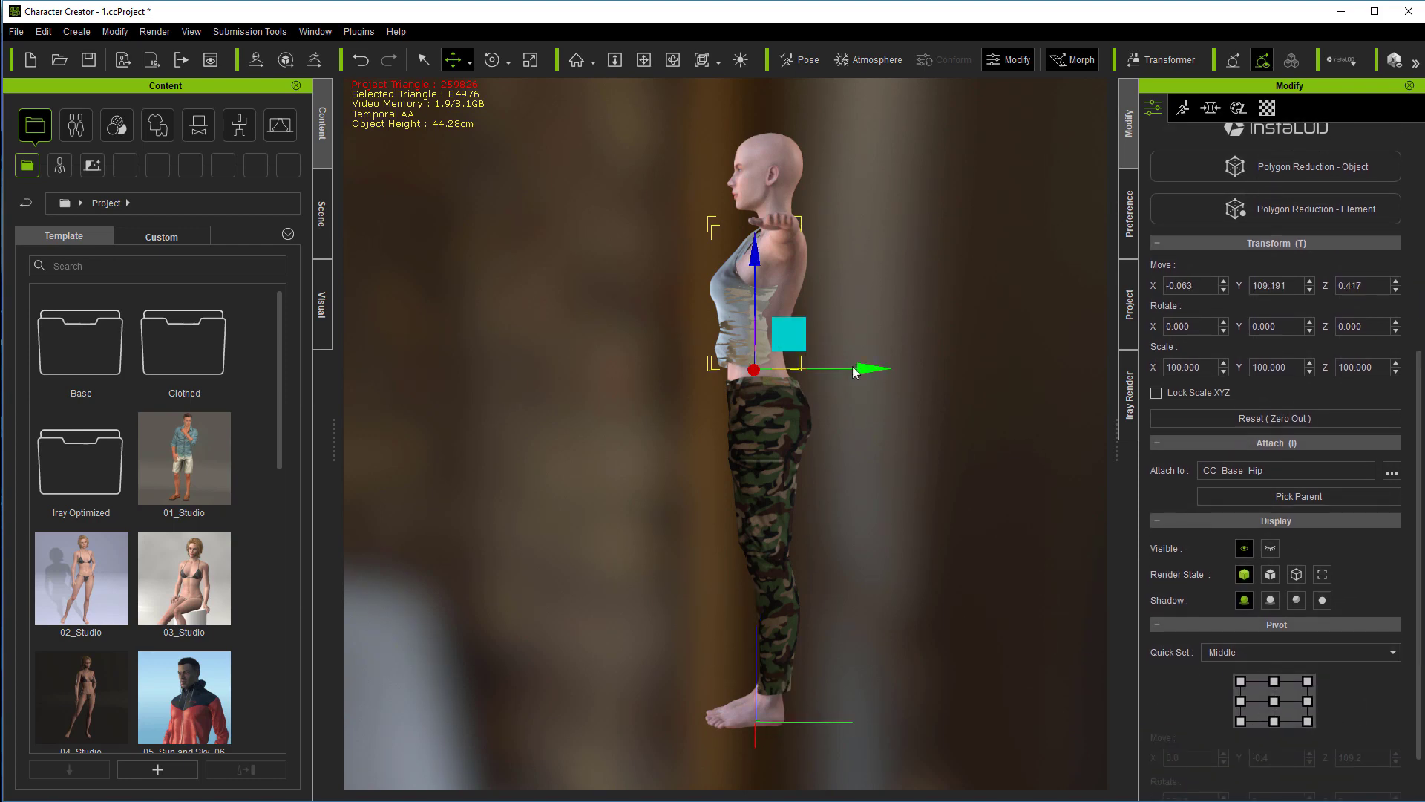
scroll(852, 366, up, 5)
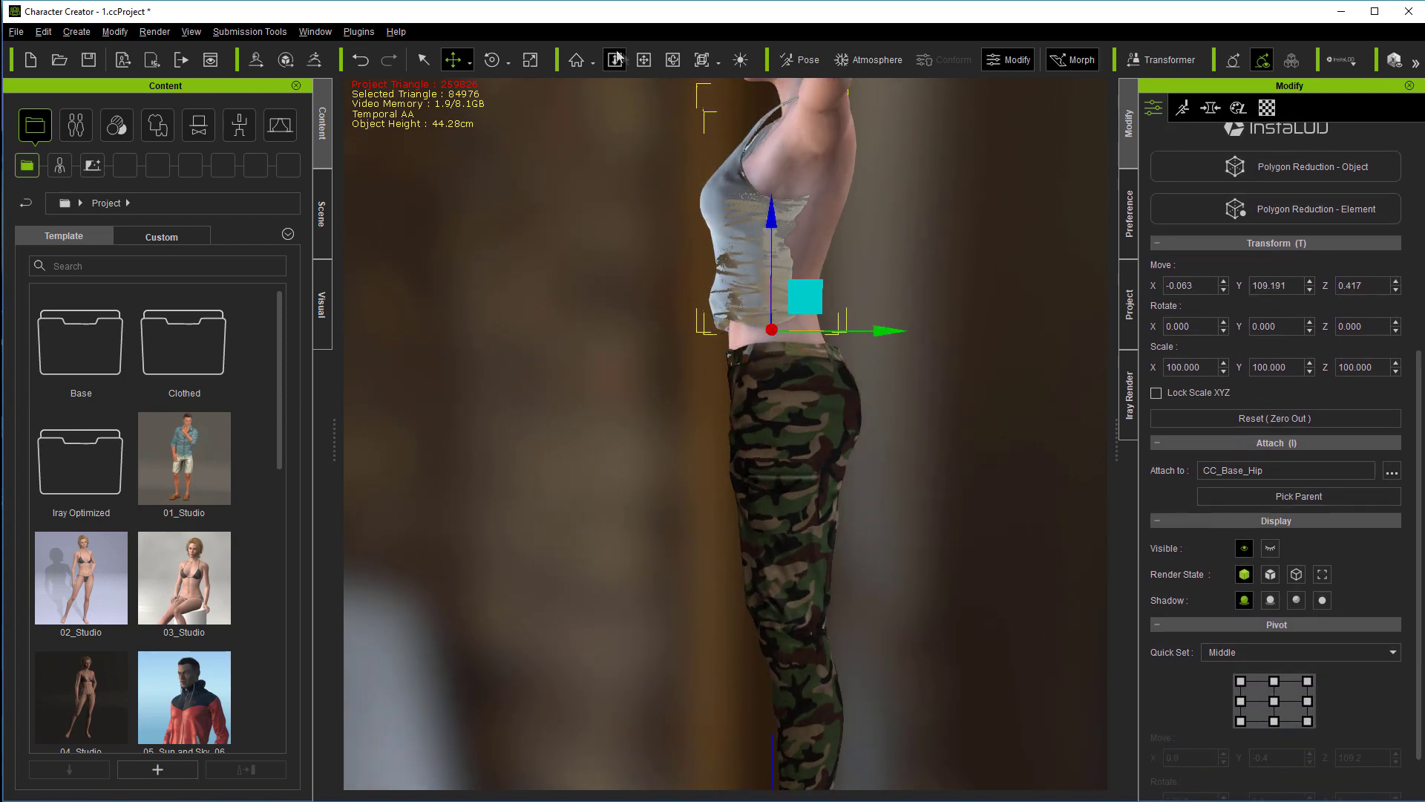
click(644, 59)
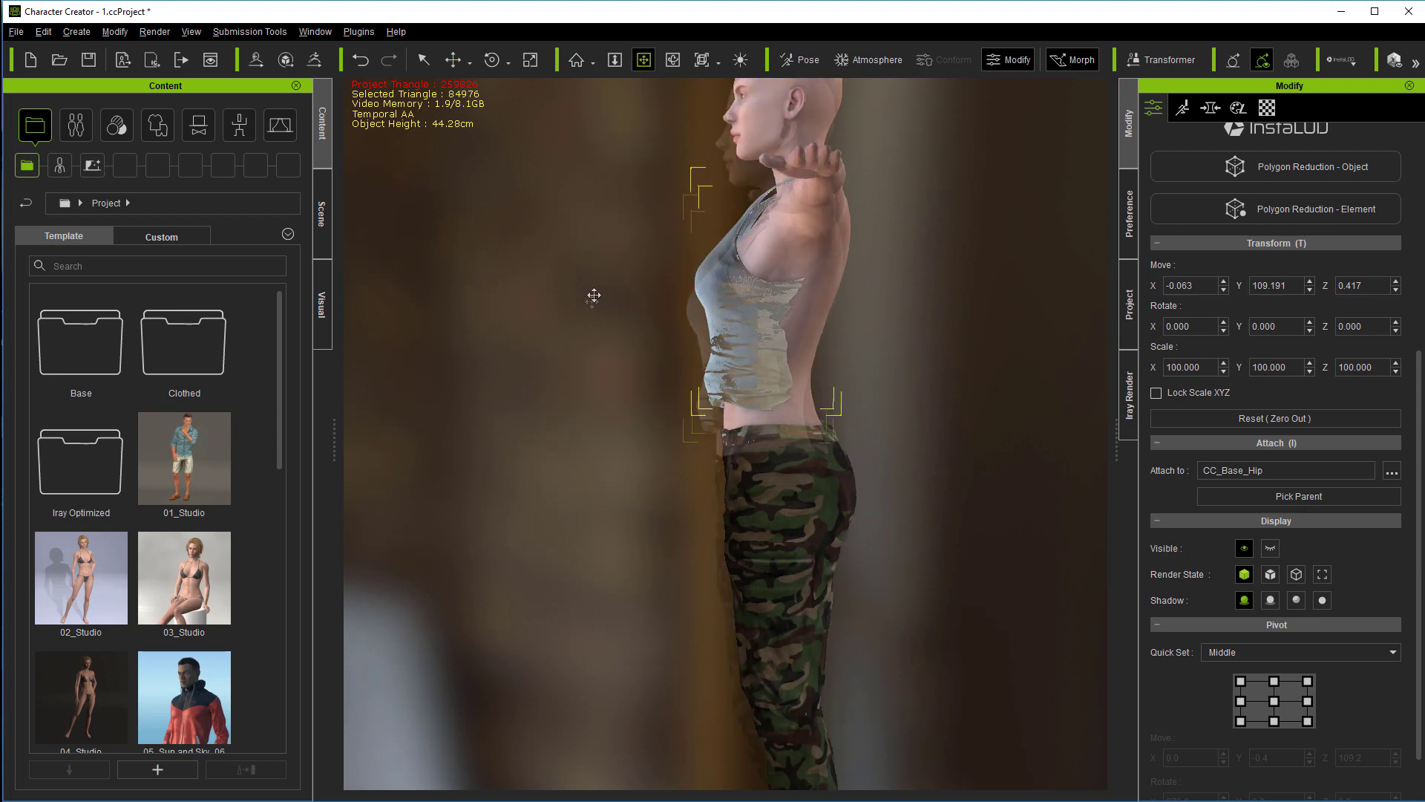
click(452, 60)
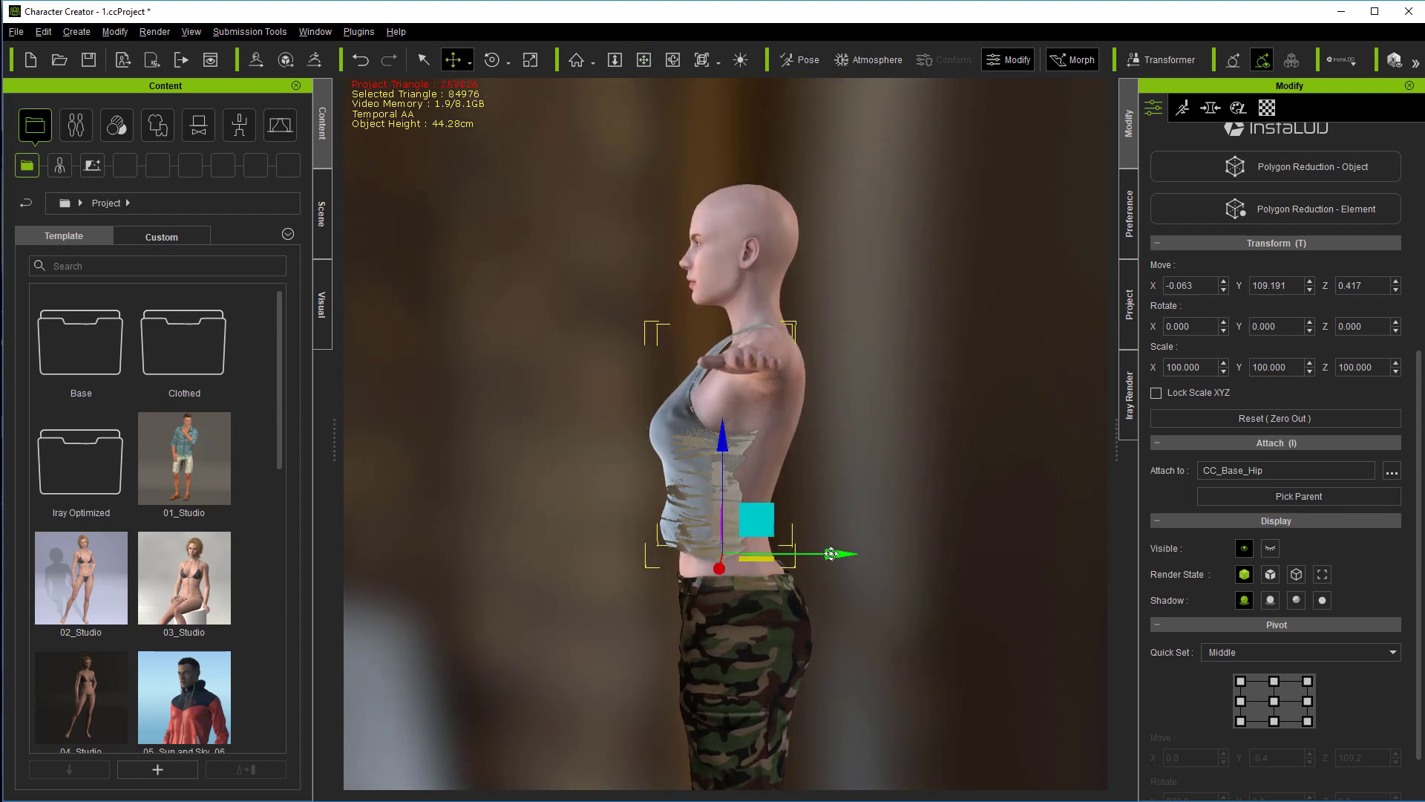
drag(831, 553, 847, 556)
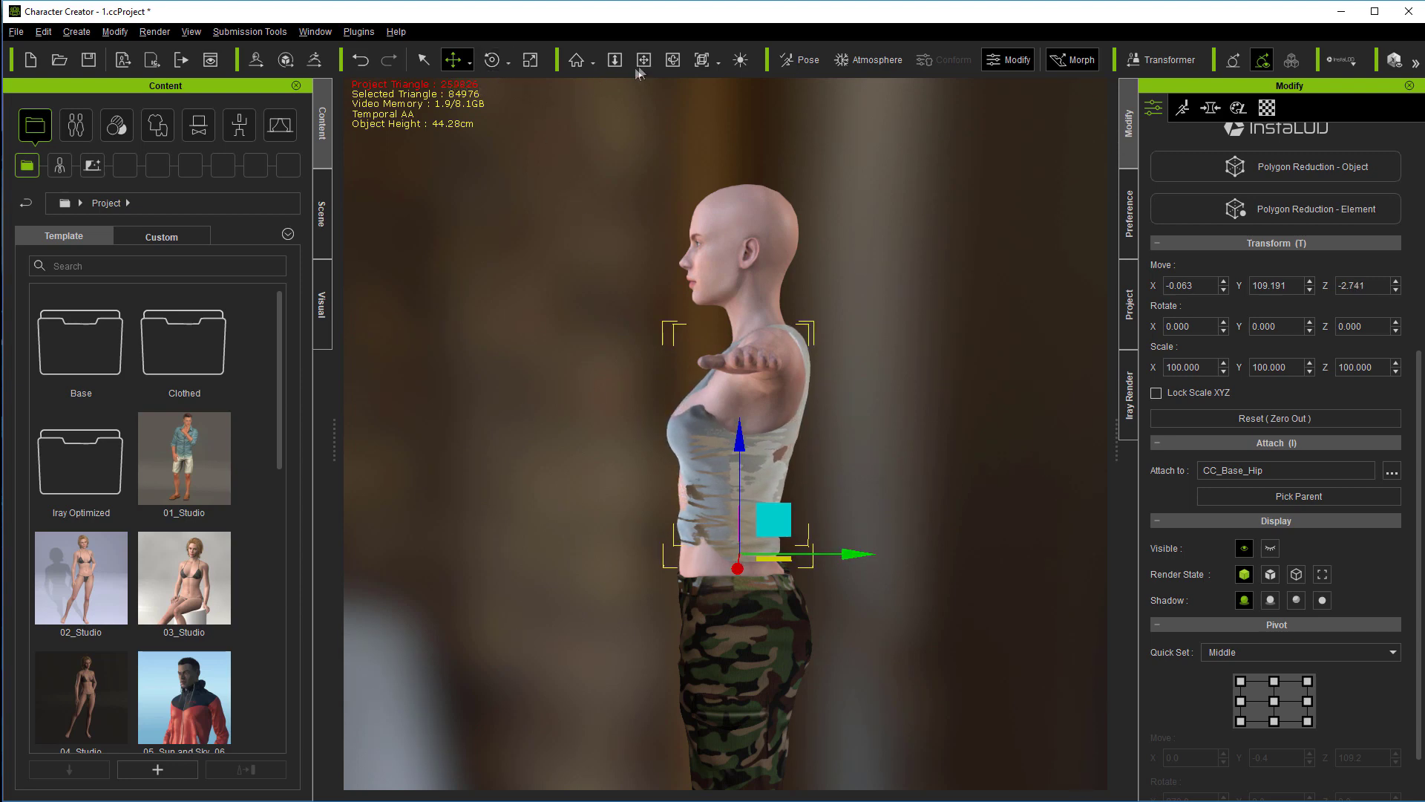
- Check the tank top fit from front, back and side, then bring up Transfer Skin Weights
click(672, 59)
drag(816, 446, 758, 576)
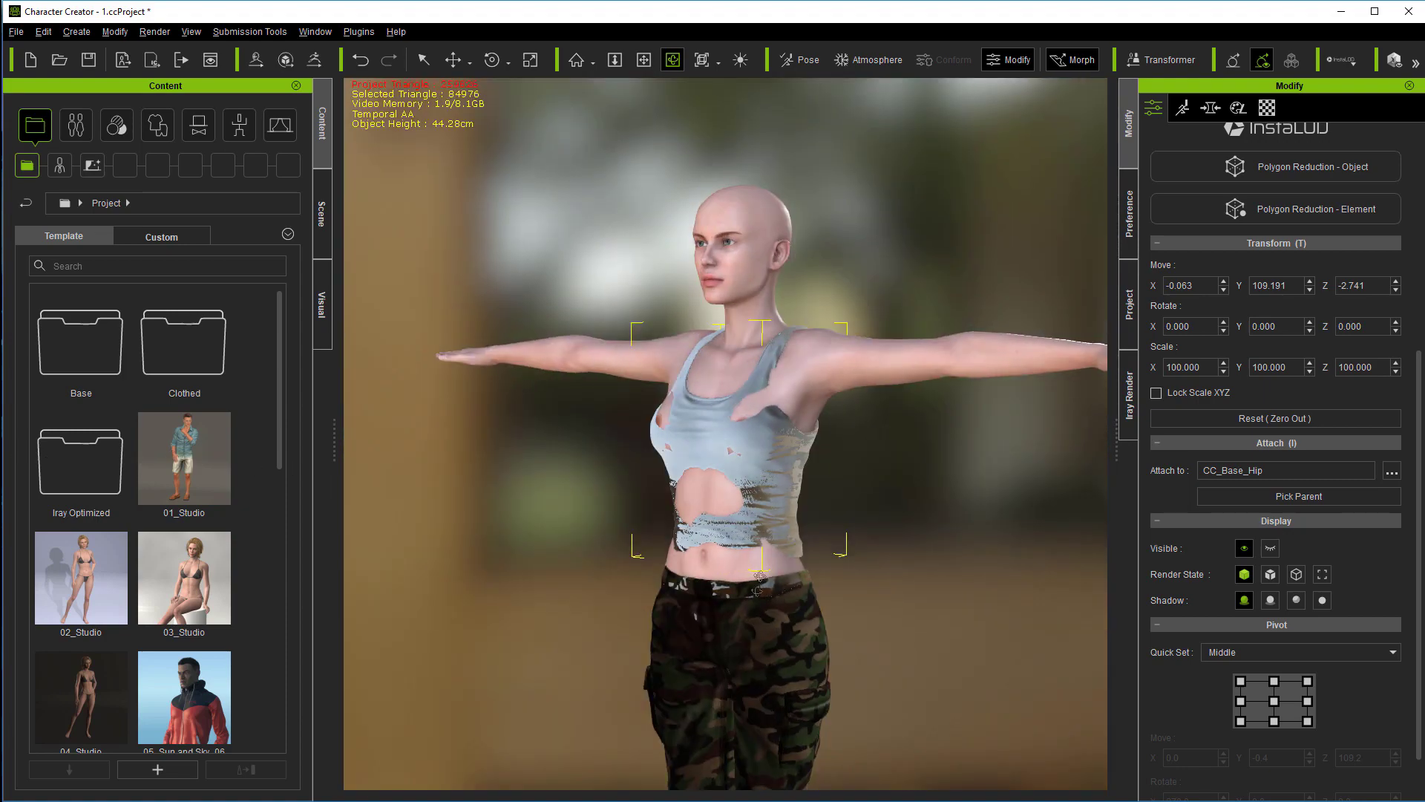
drag(500, 478, 354, 469)
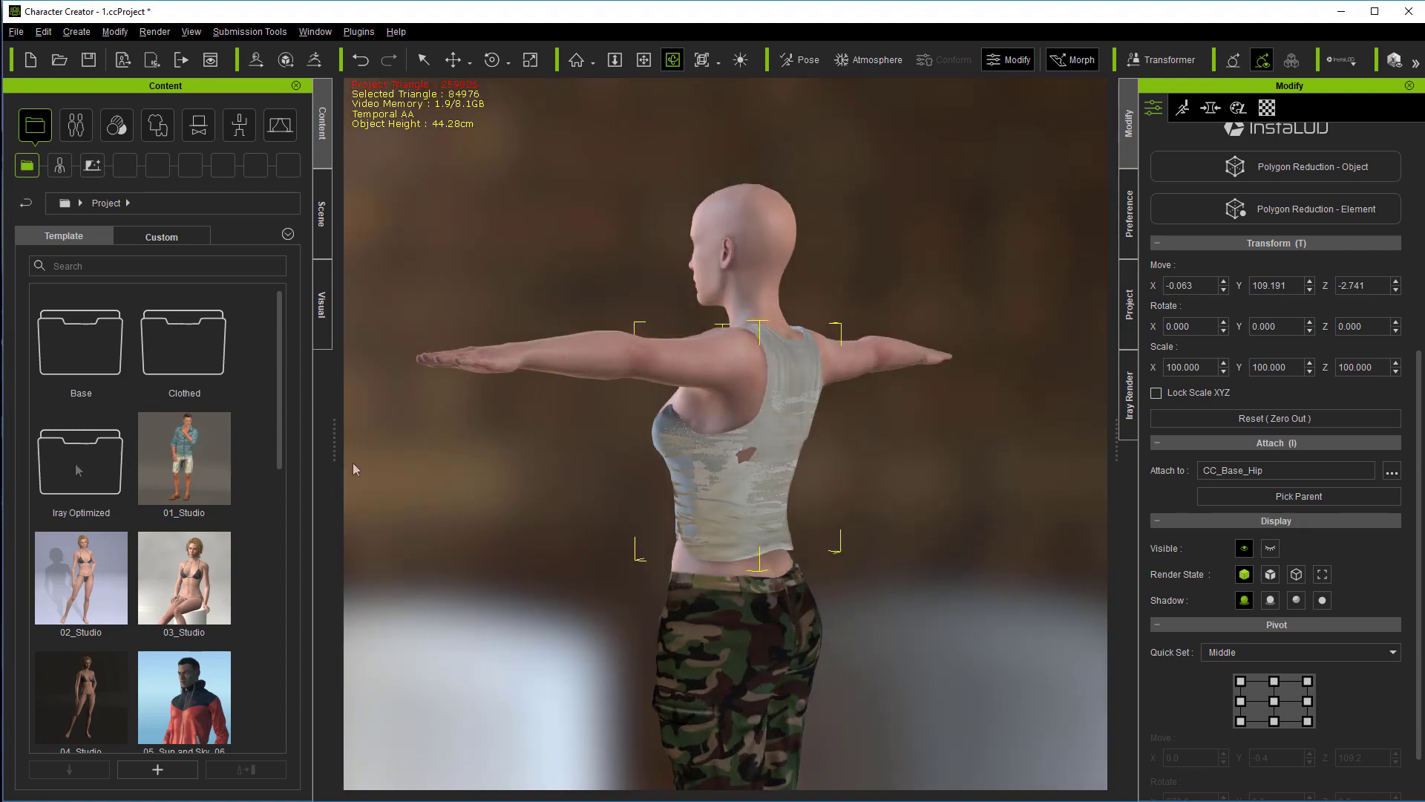
drag(950, 455, 1113, 431)
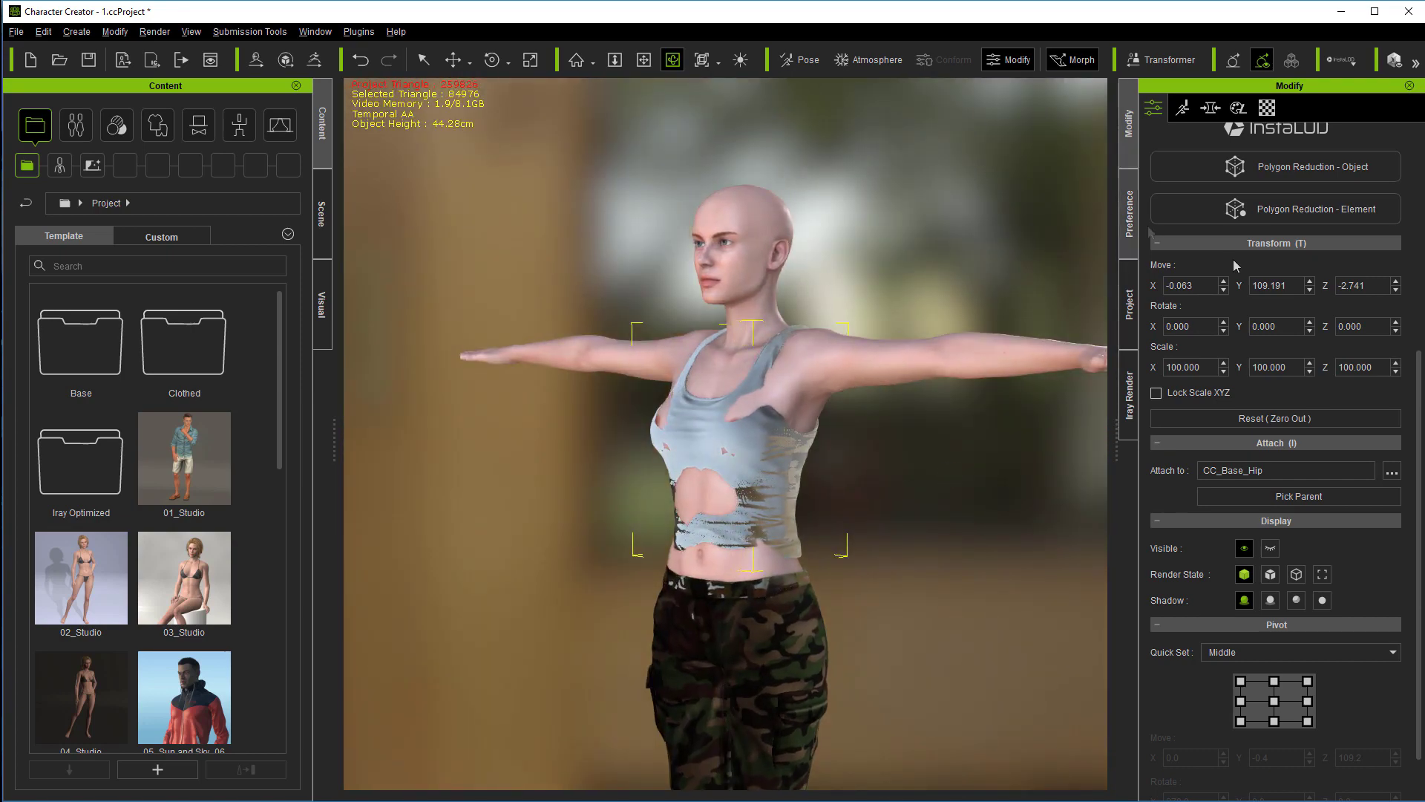
scroll(1418, 403, up, 3)
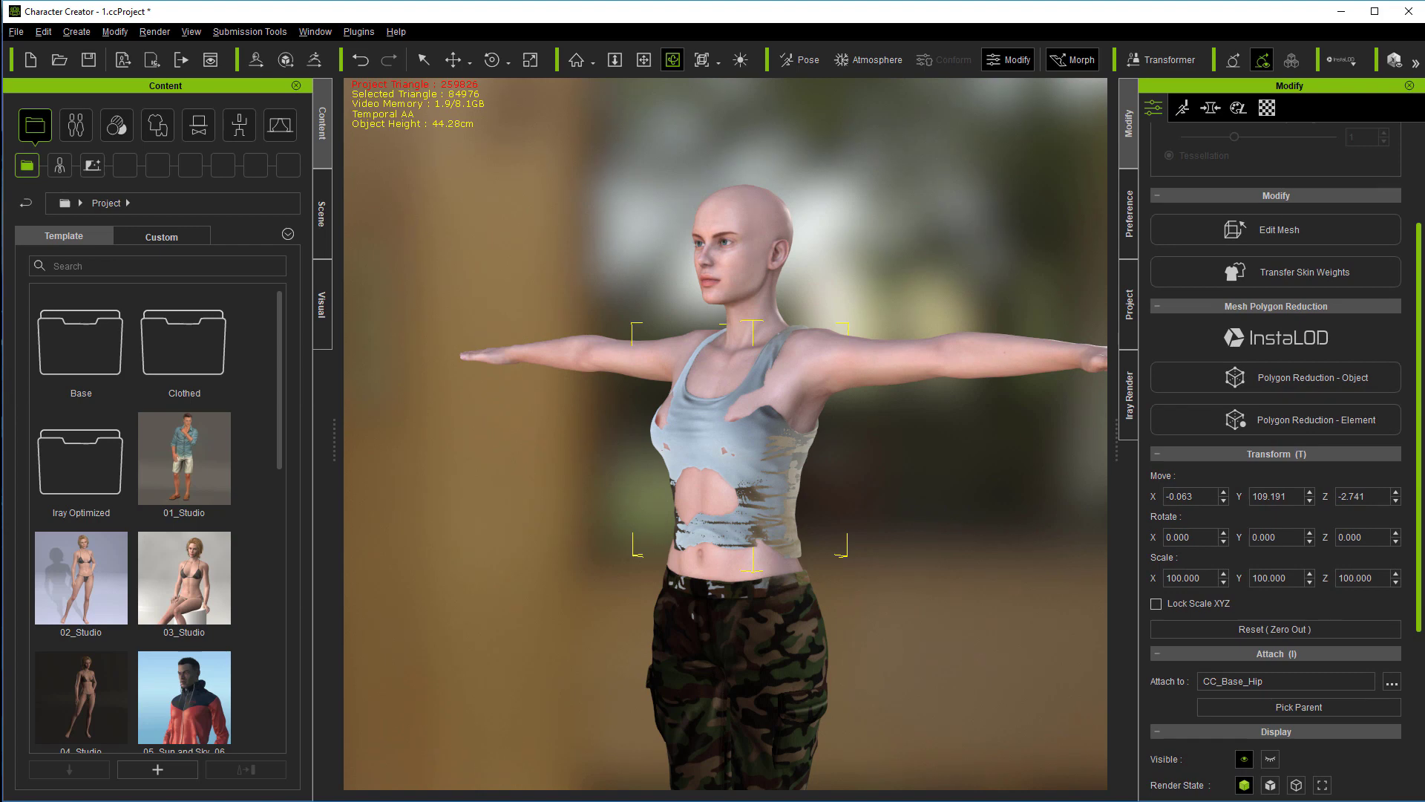
click(1368, 274)
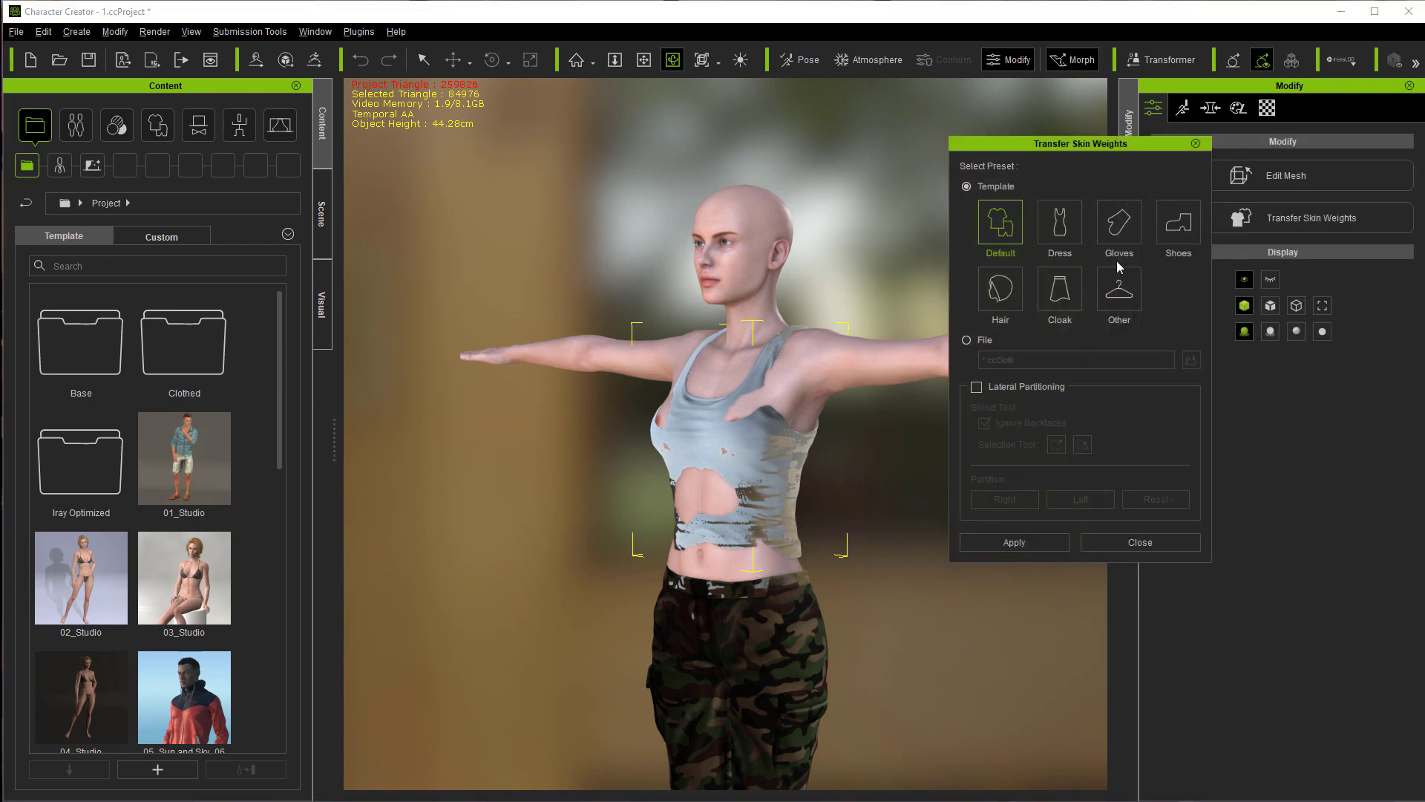
- Apply default skin weights to the tank top, calculate its body collision, and save conform defaults
click(1012, 544)
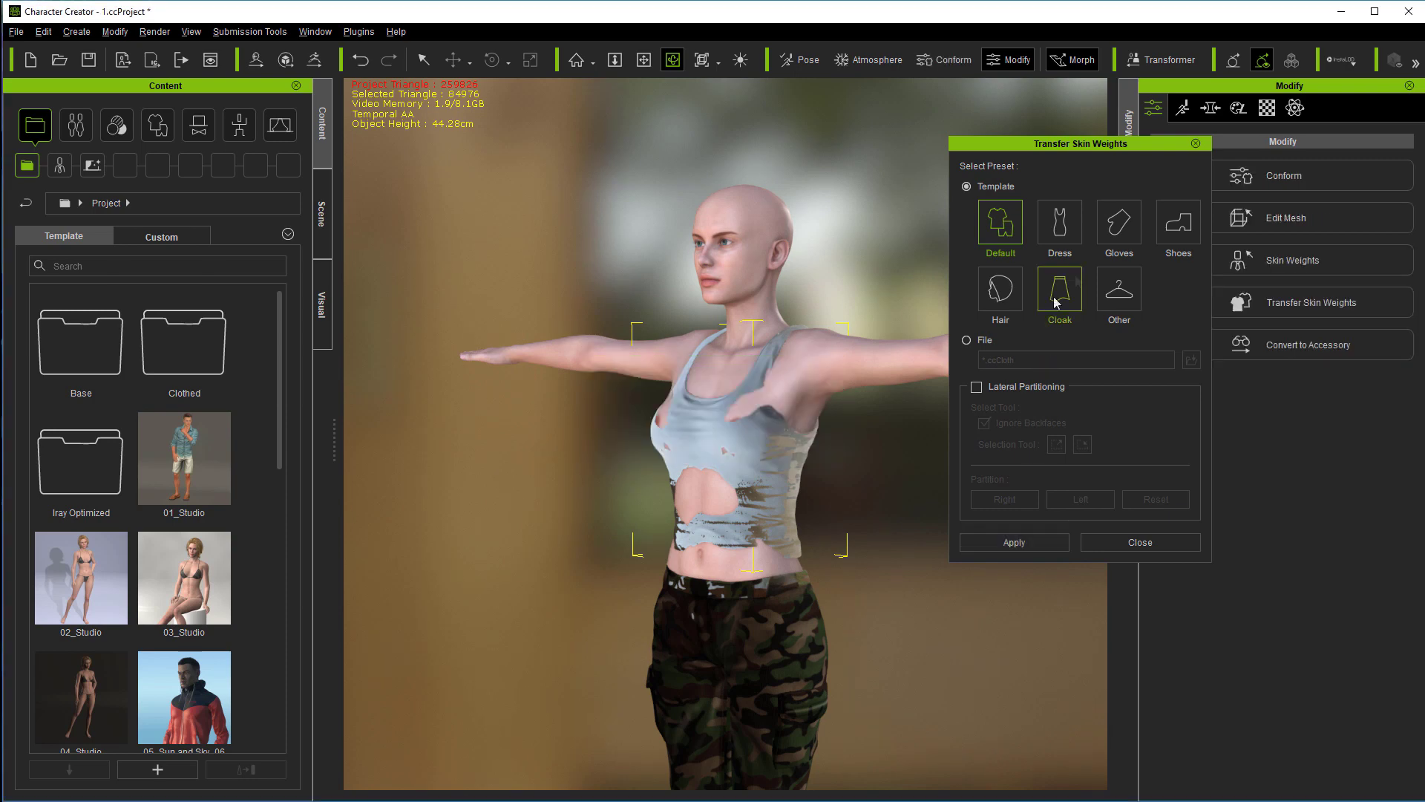
click(941, 67)
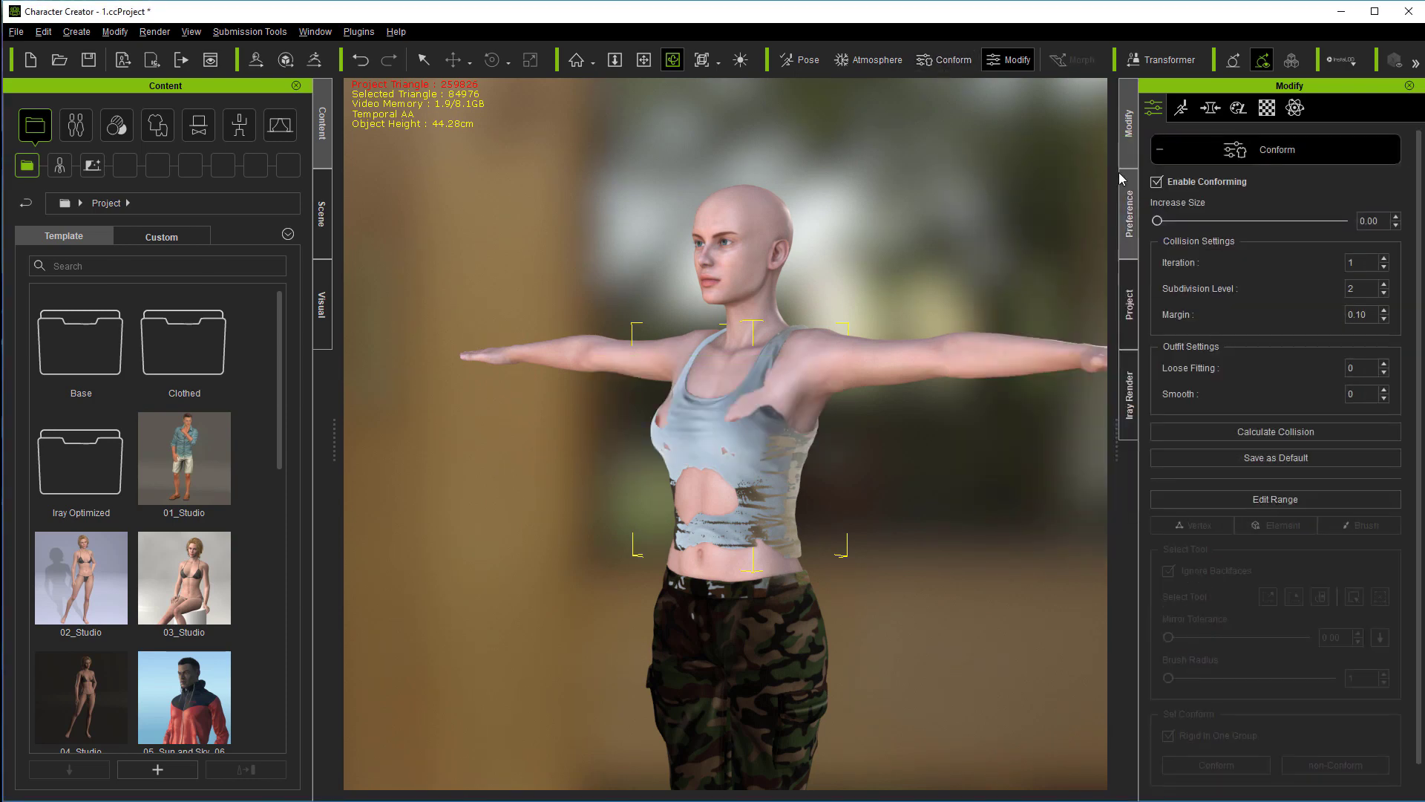
click(1221, 432)
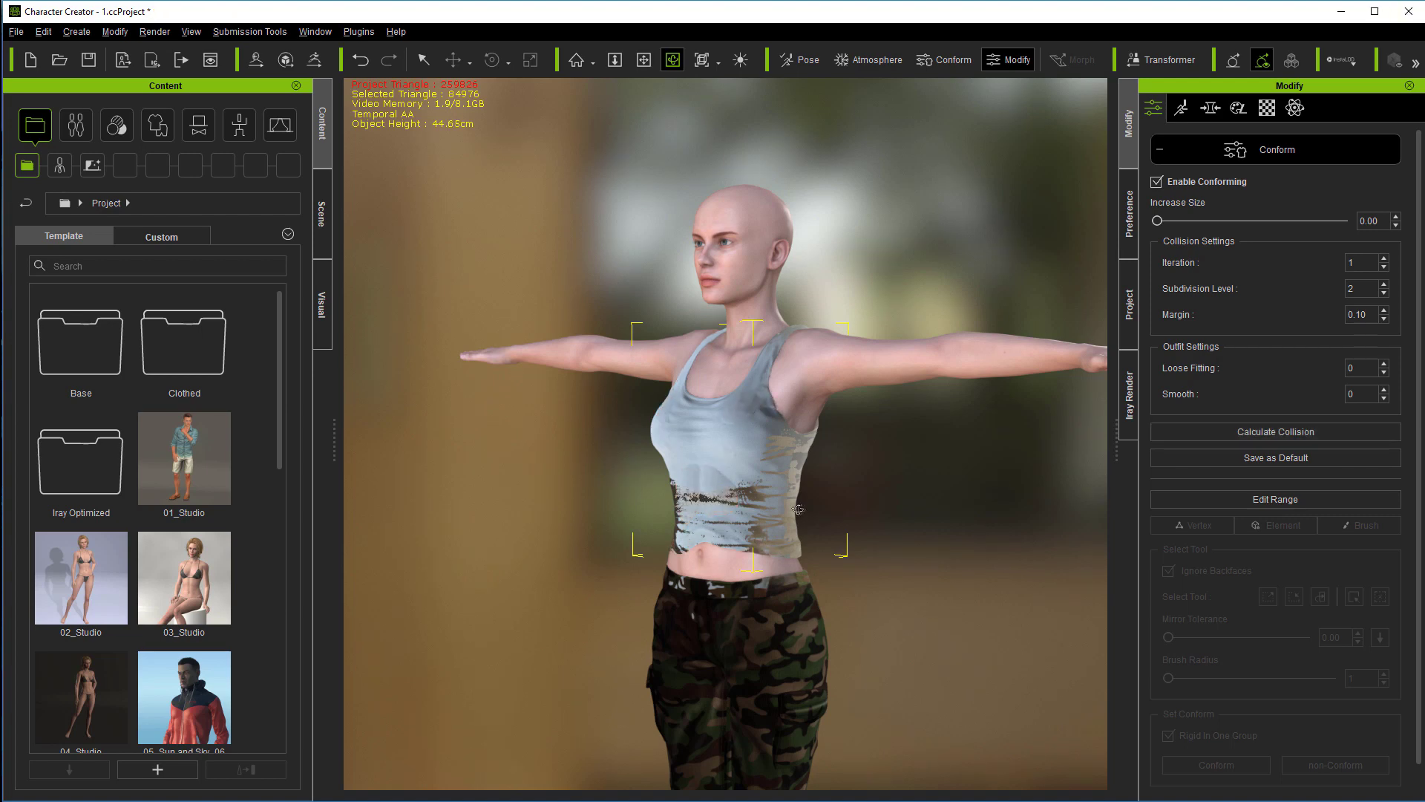
click(1259, 461)
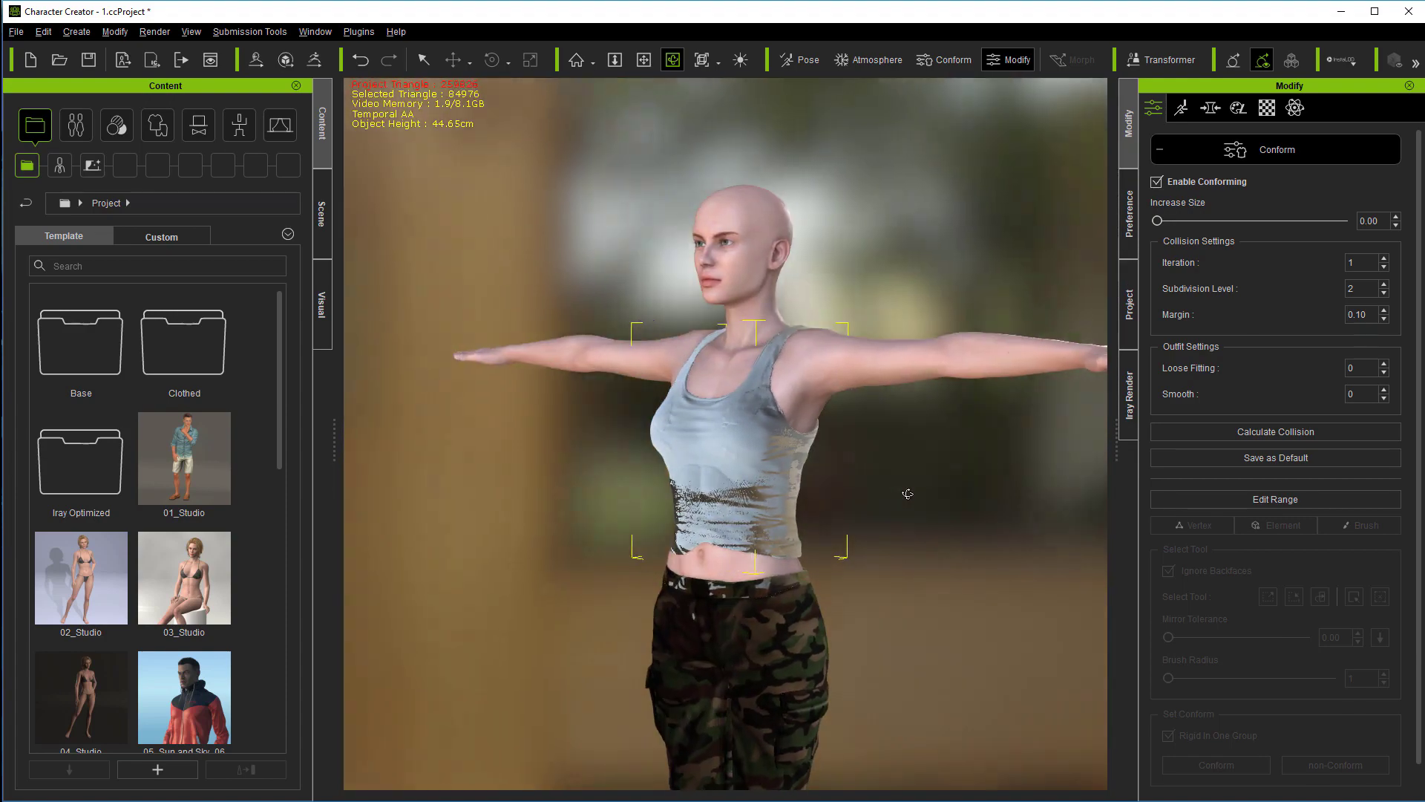
click(1267, 111)
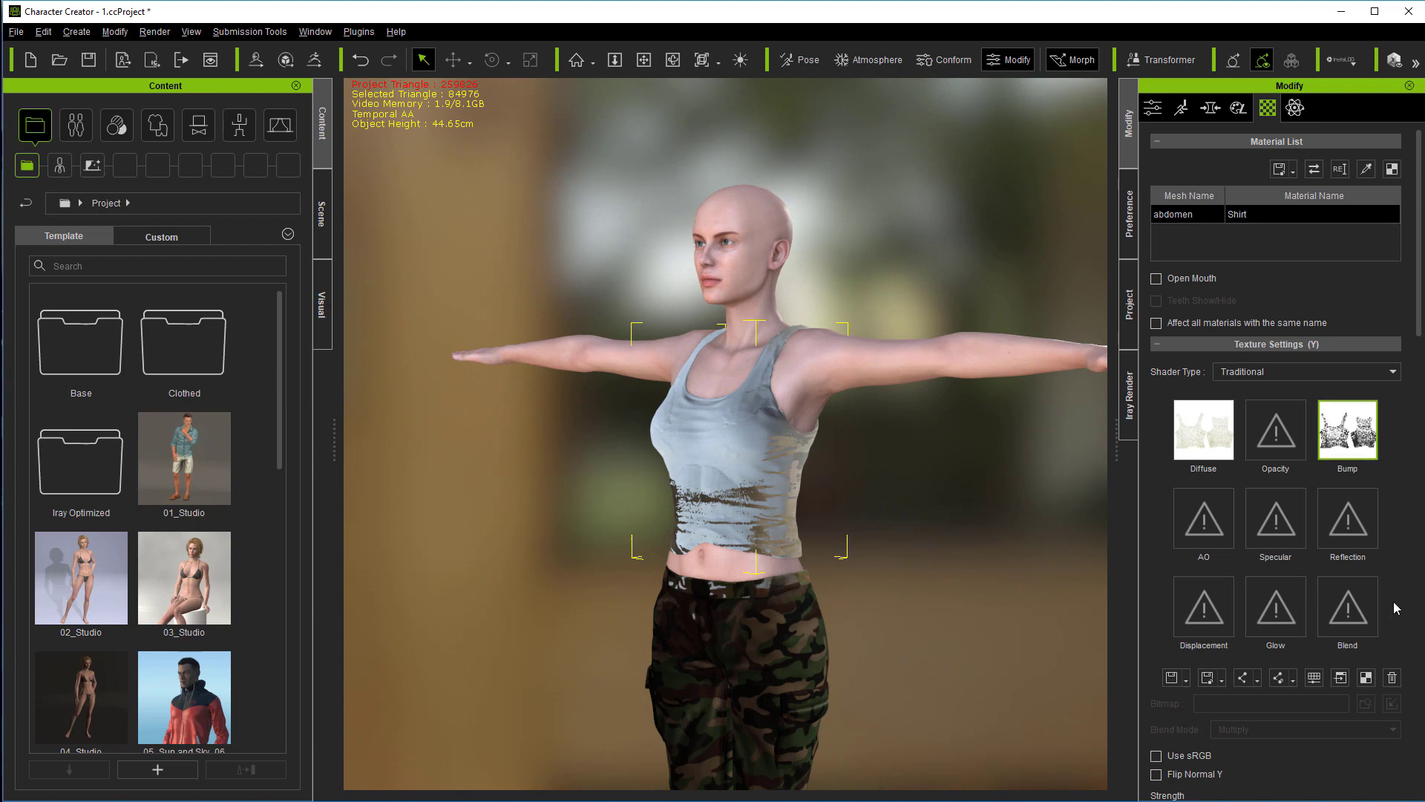
- Remove the Bump texture from the Shirt material and zoom and pan out until the feet show
click(1391, 677)
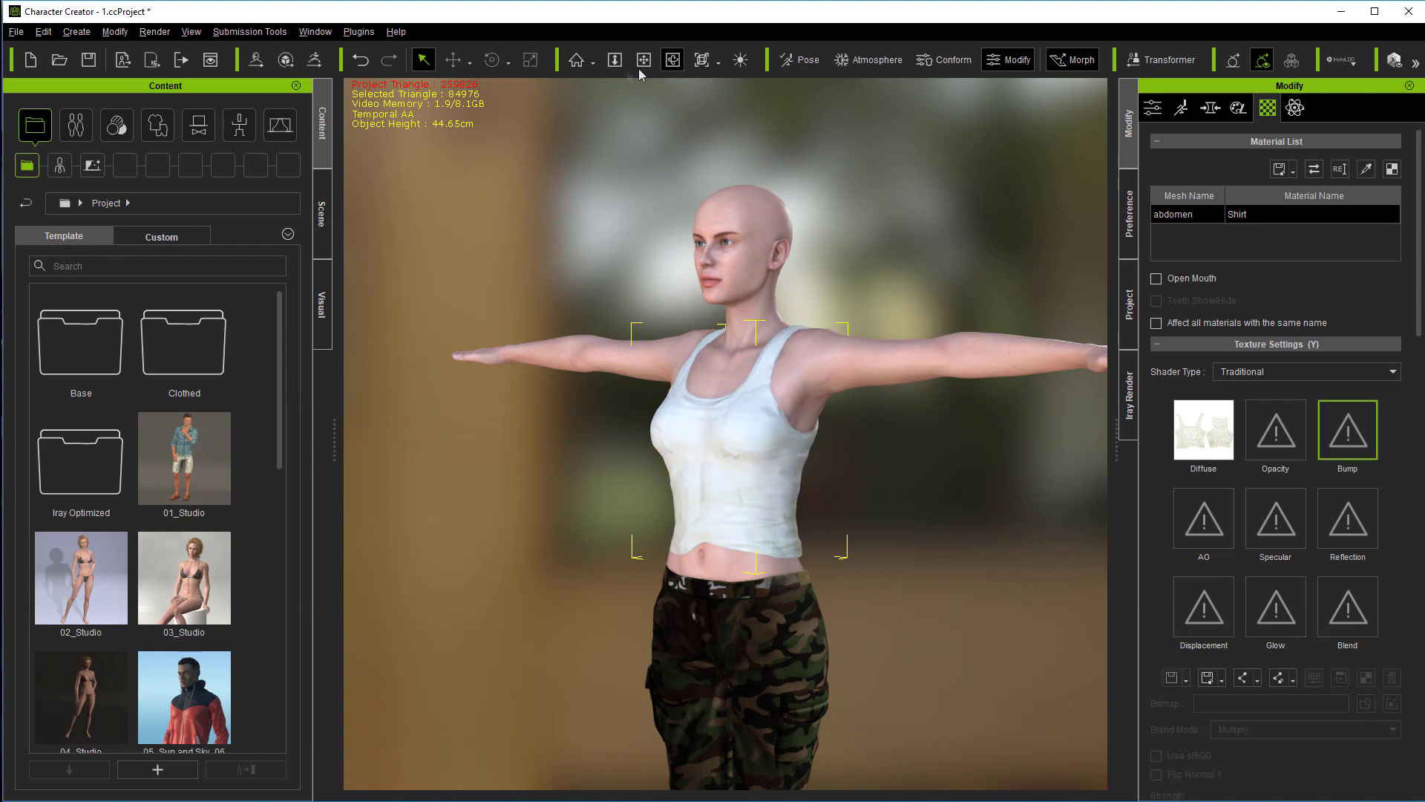
right_drag(620, 127, 617, 207)
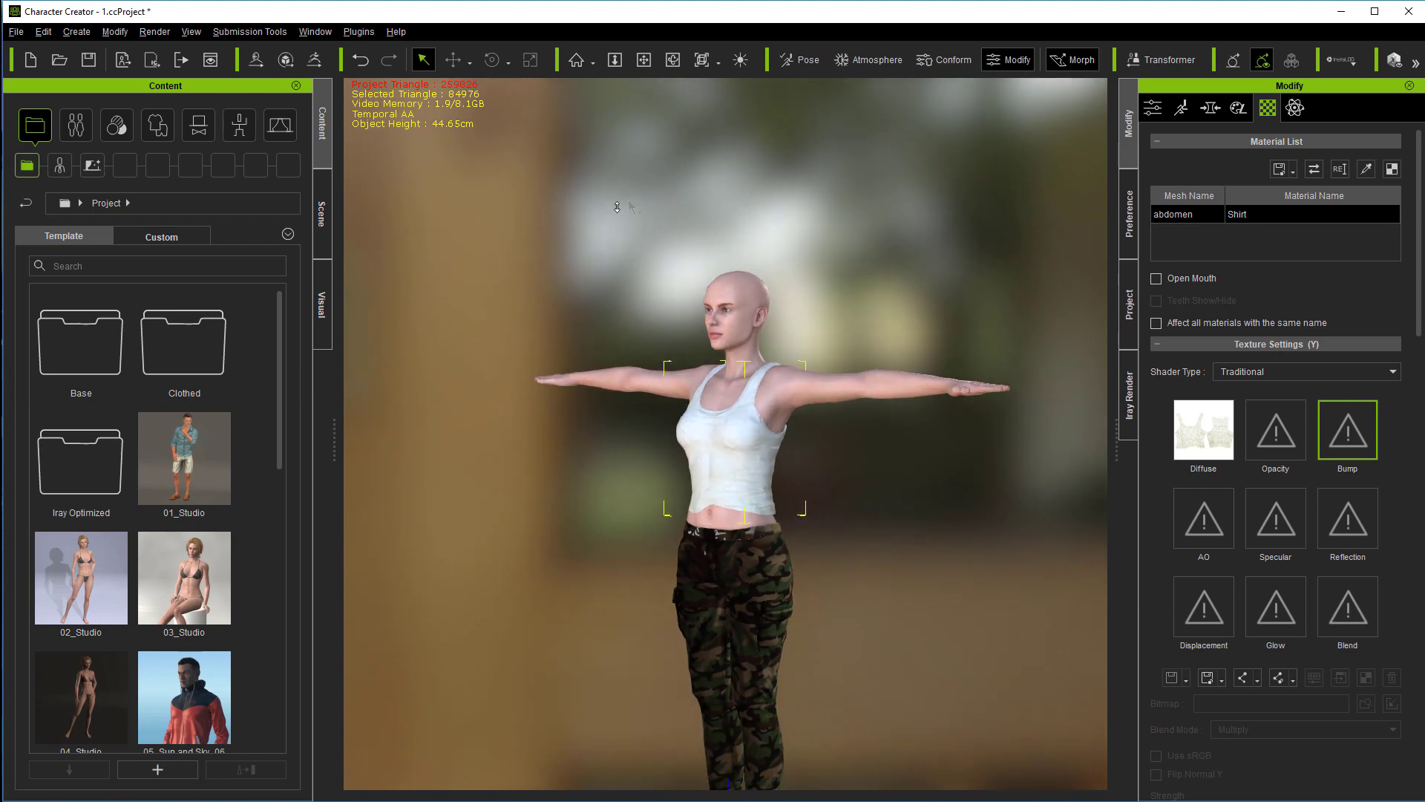
click(643, 59)
drag(645, 181, 636, 68)
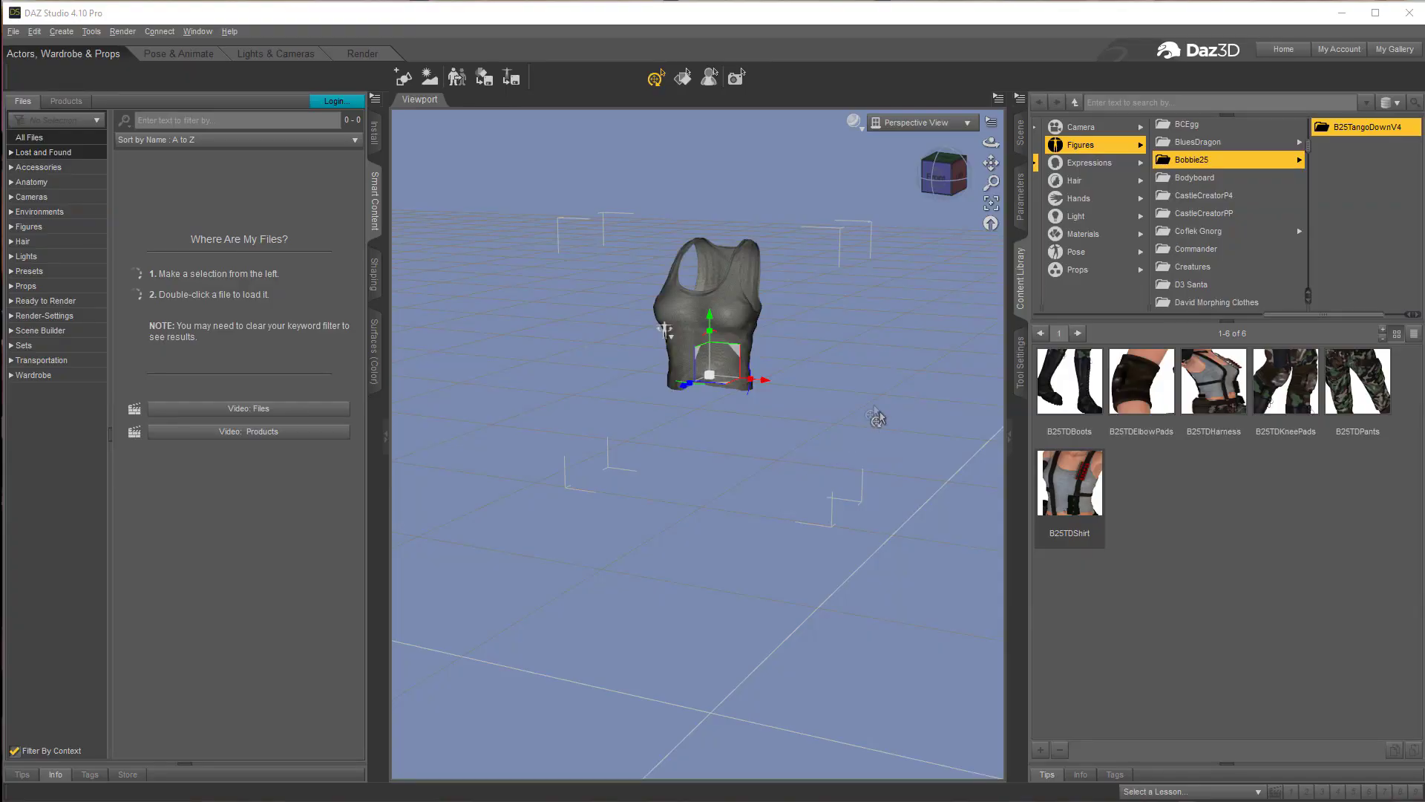
- Replace the shirt with B25TDHarness and export it as battleharness.obj with the default OBJ options
key(Delete)
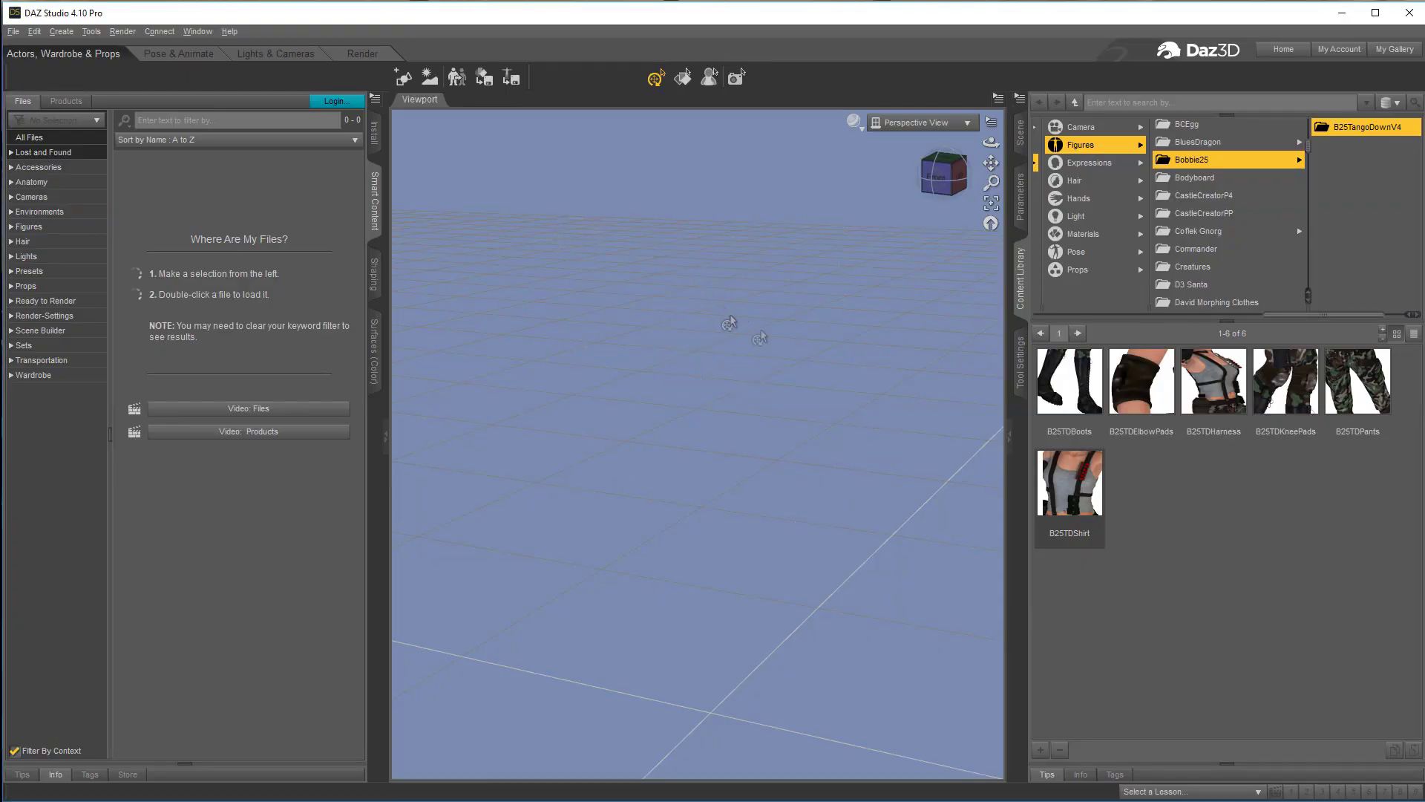
double_click(1216, 391)
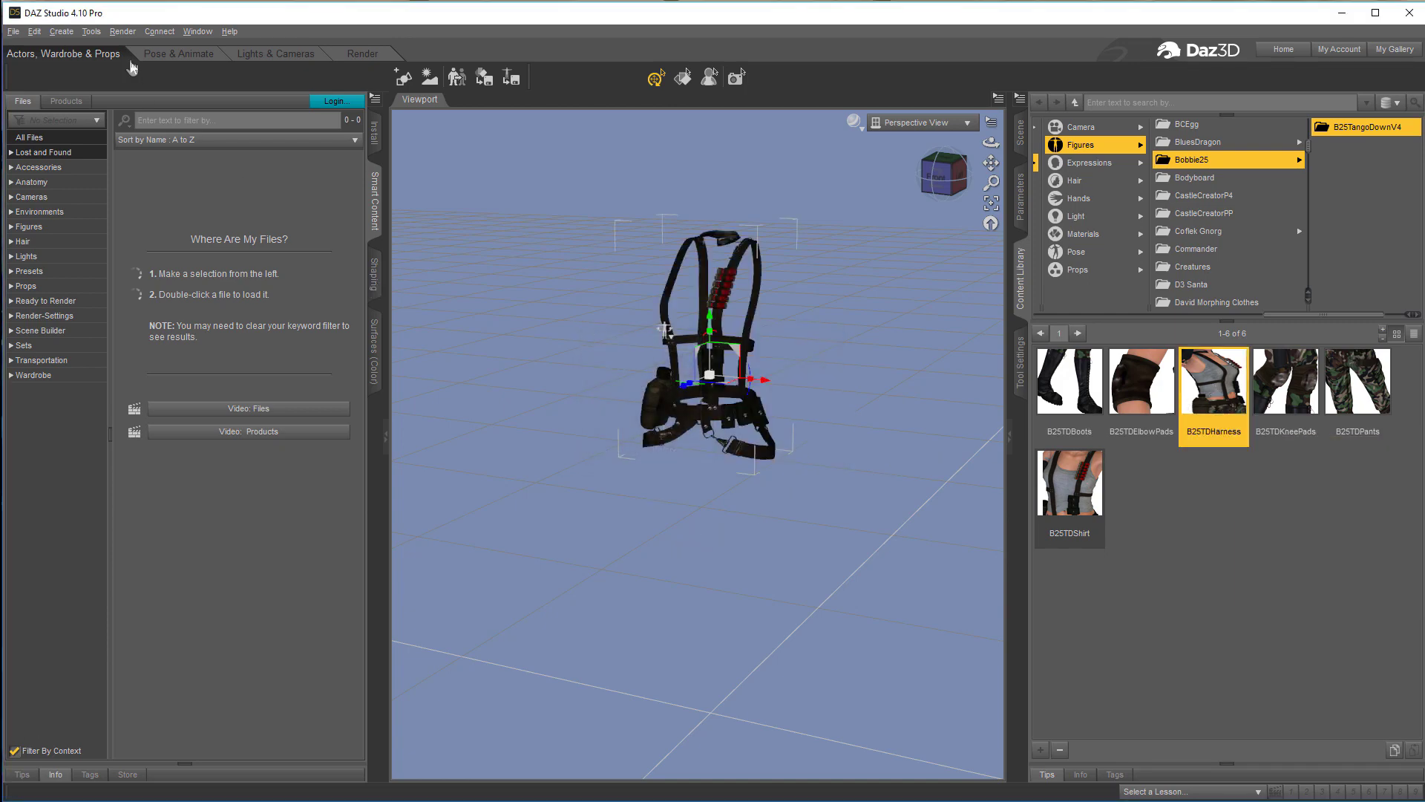
click(14, 34)
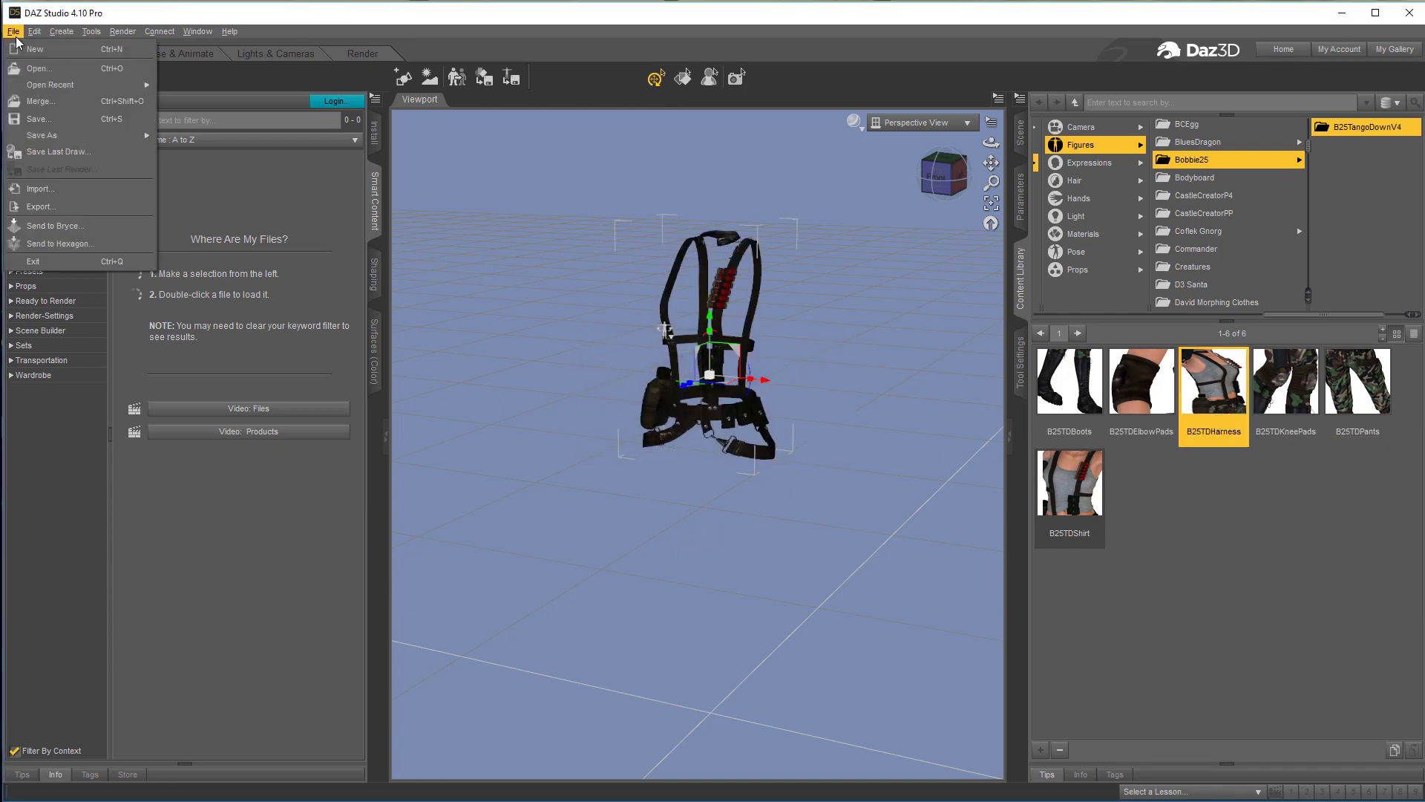
click(40, 206)
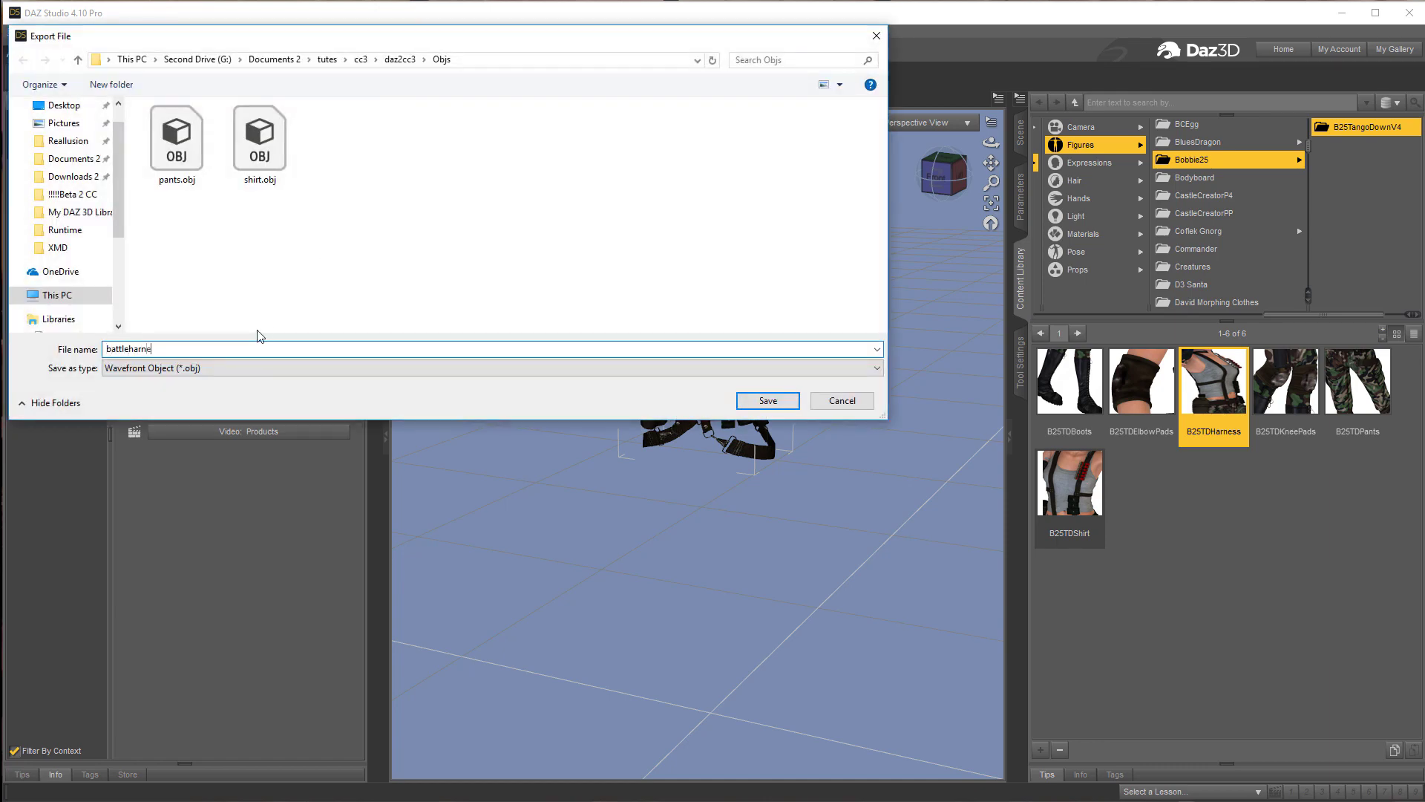
key(Return)
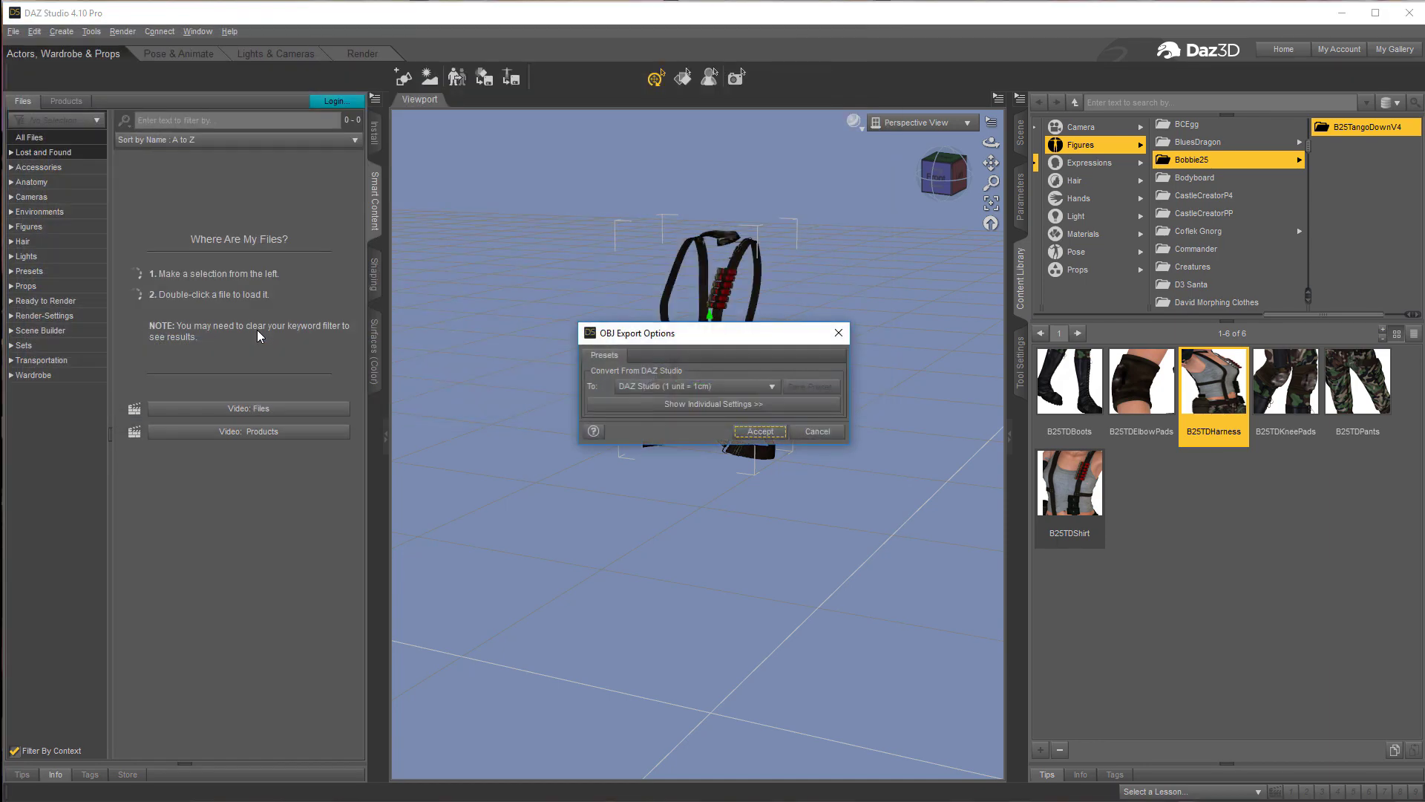
click(751, 433)
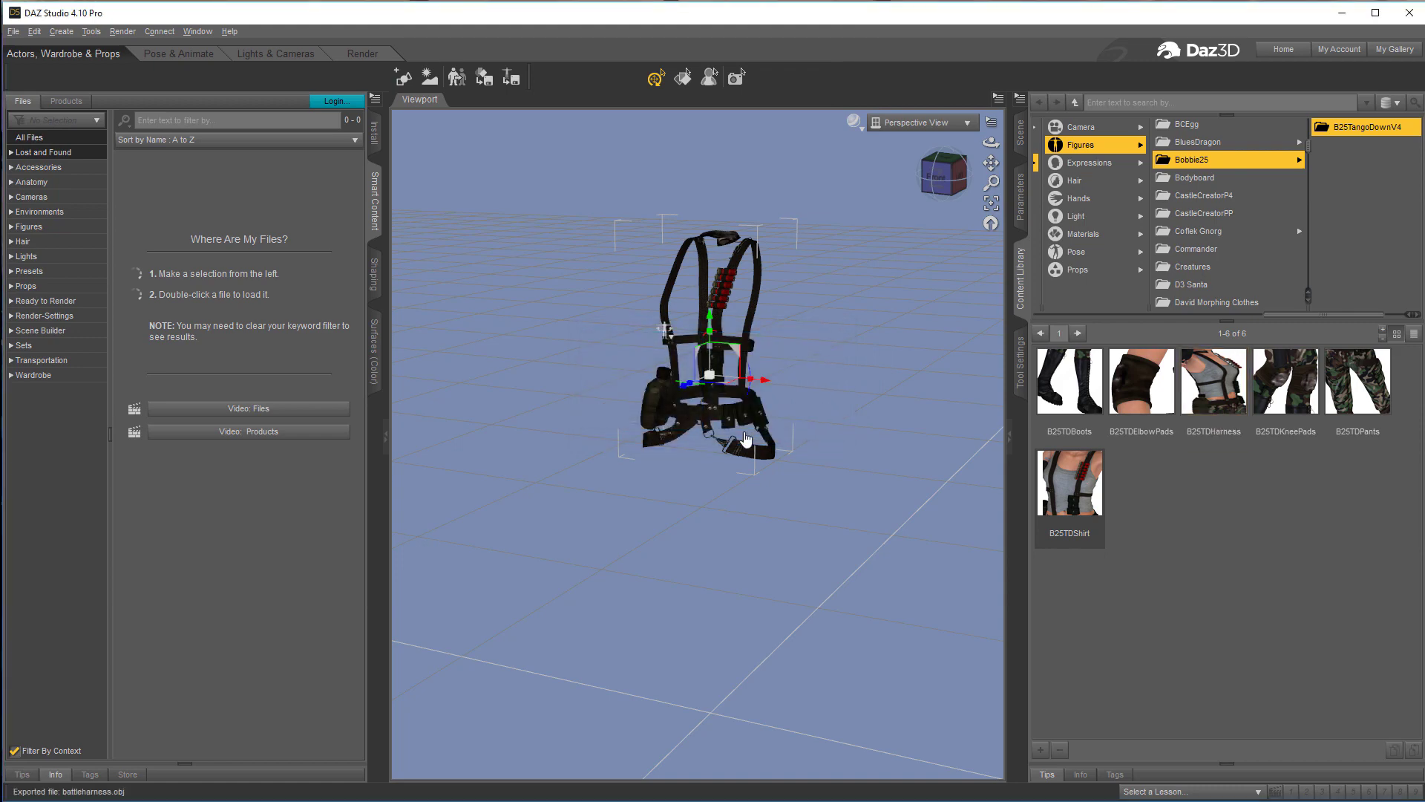
key(alt+Tab)
key(Tab)
key(Tab)
key(Tab)
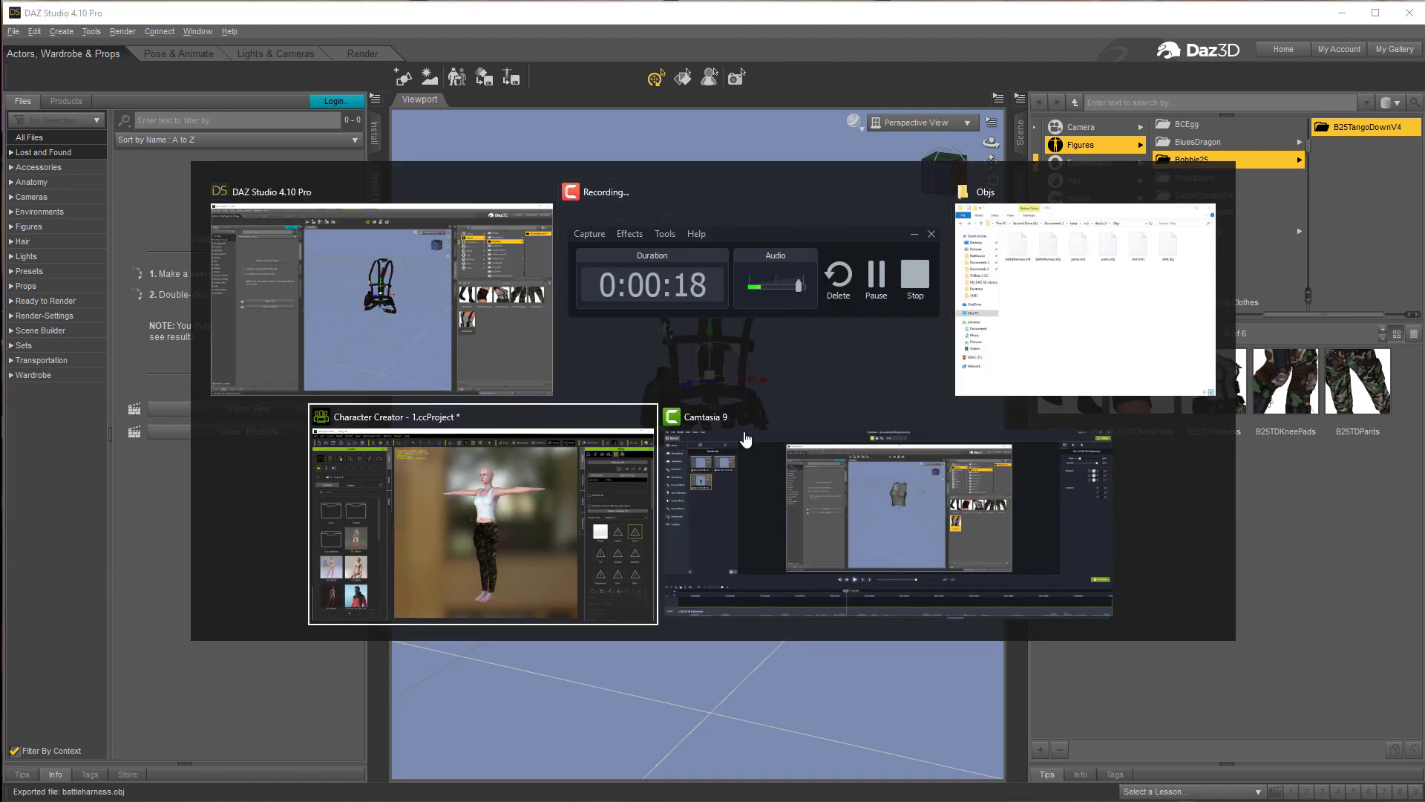
- Import battleharness.obj onto the Character Creator character as a cloth item
key(alt+Tab)
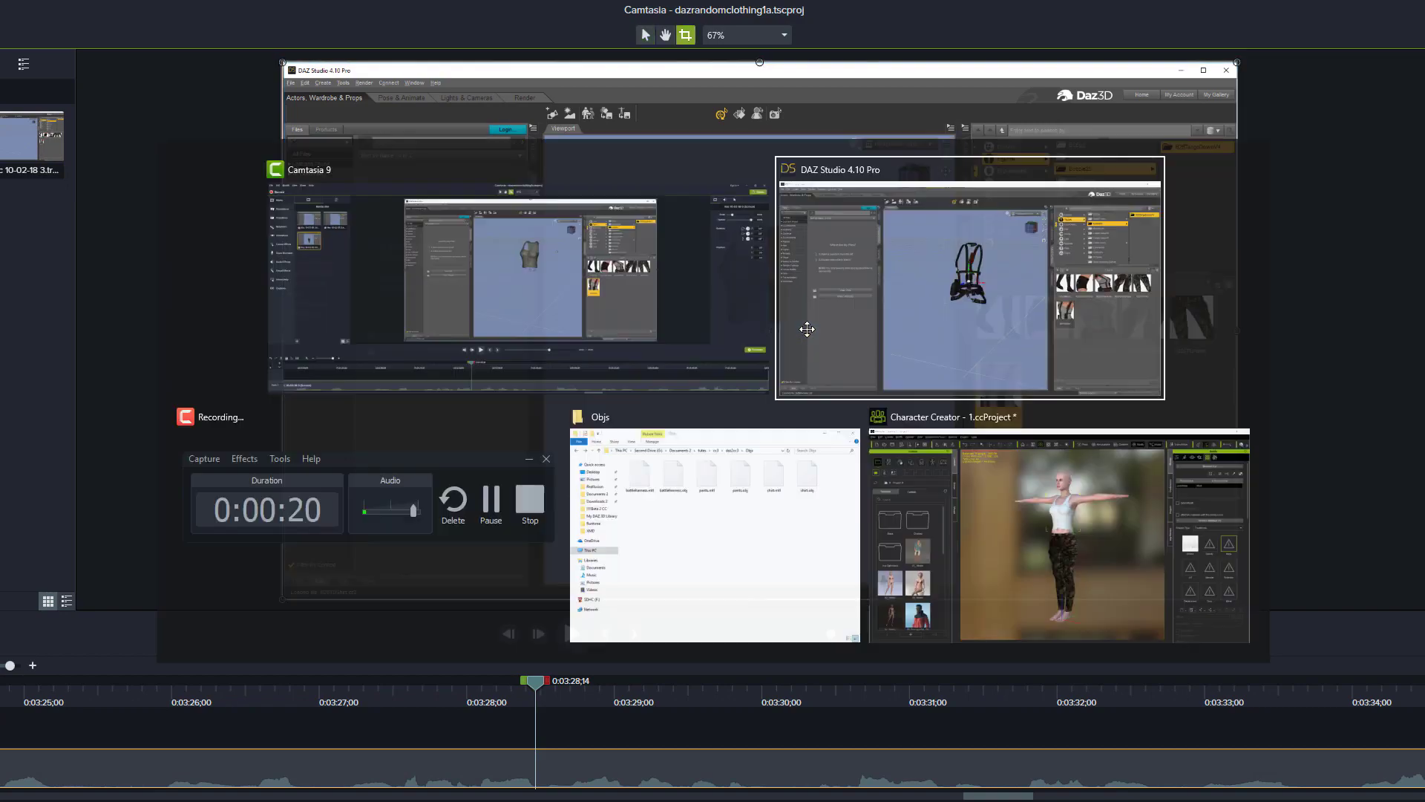
key(Tab)
key(Tab)
key(Tab)
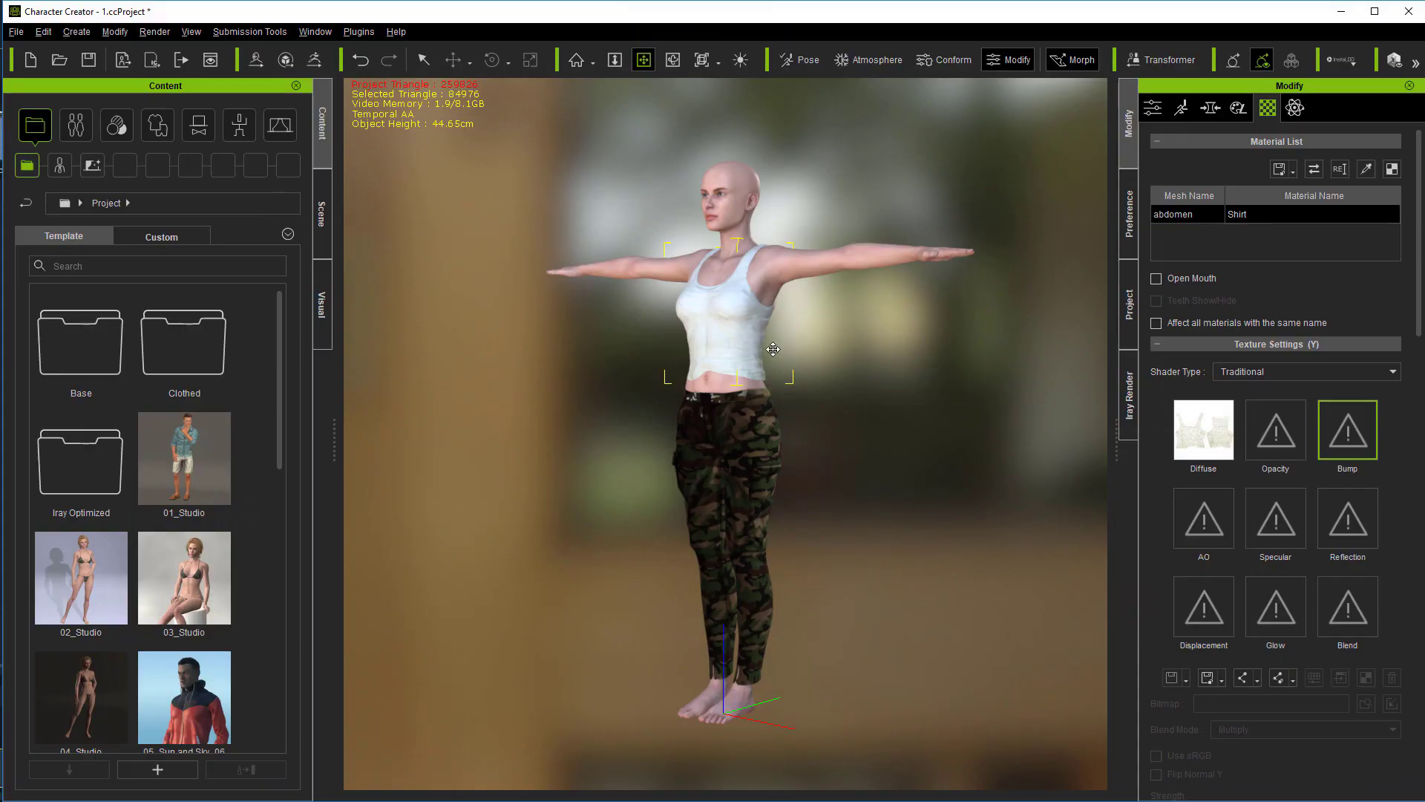
click(76, 32)
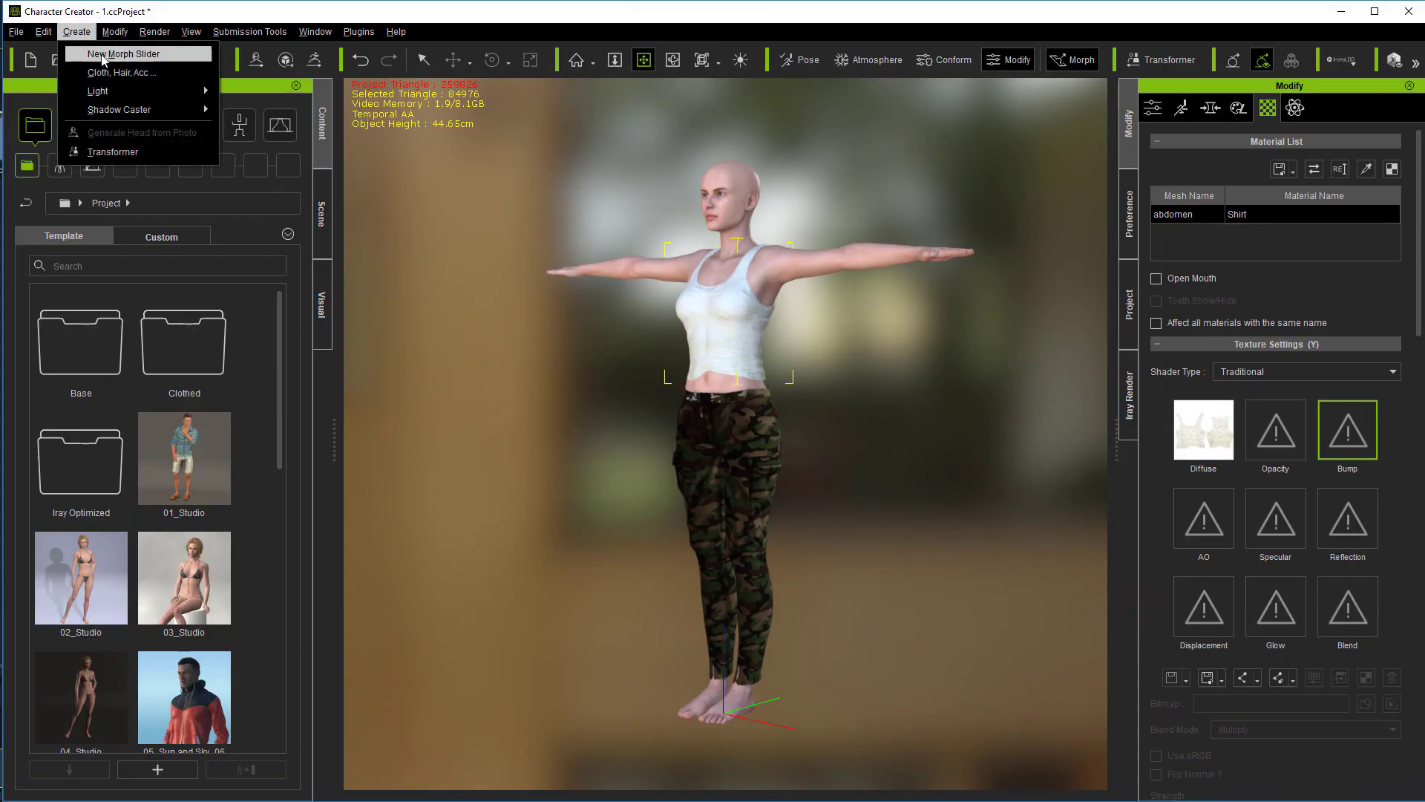
click(113, 74)
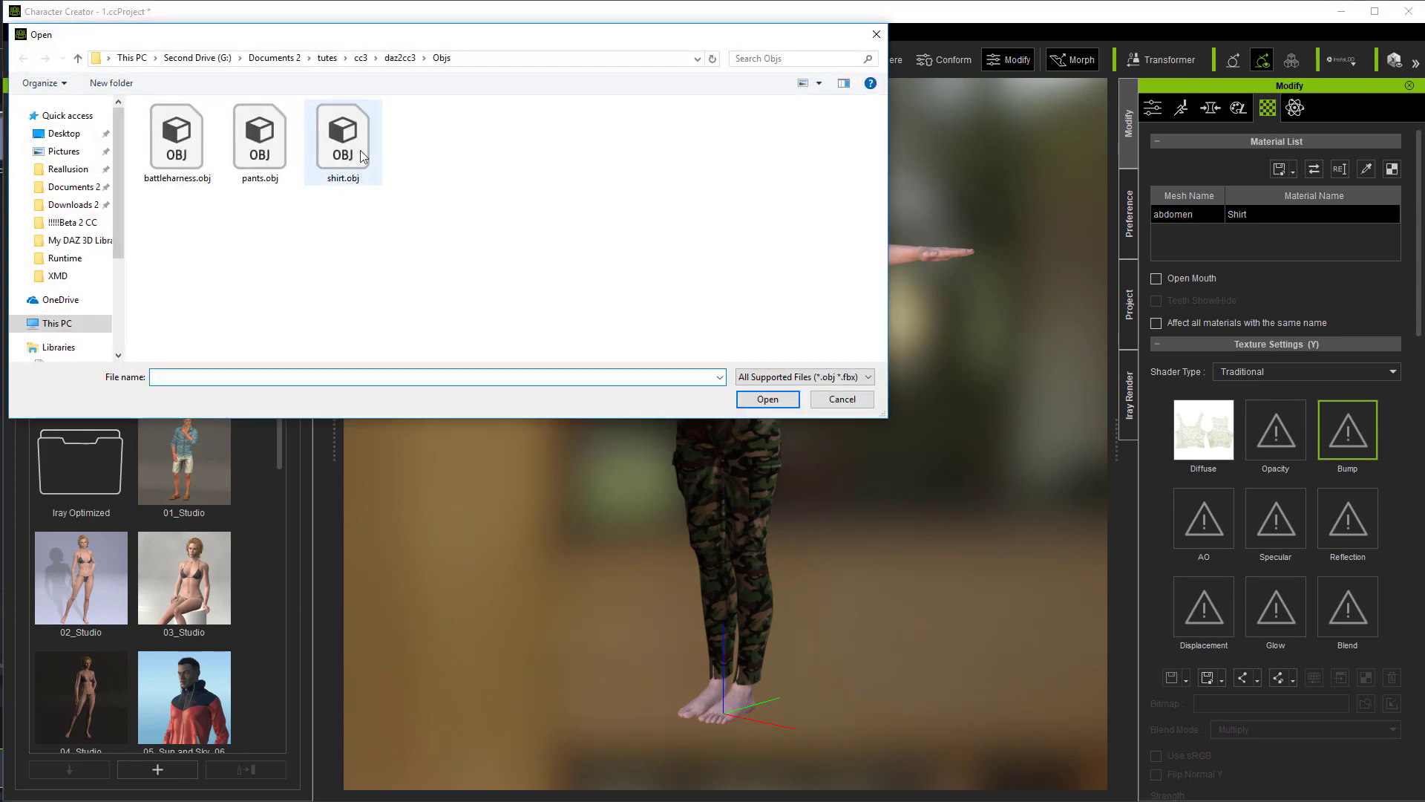
double_click(178, 154)
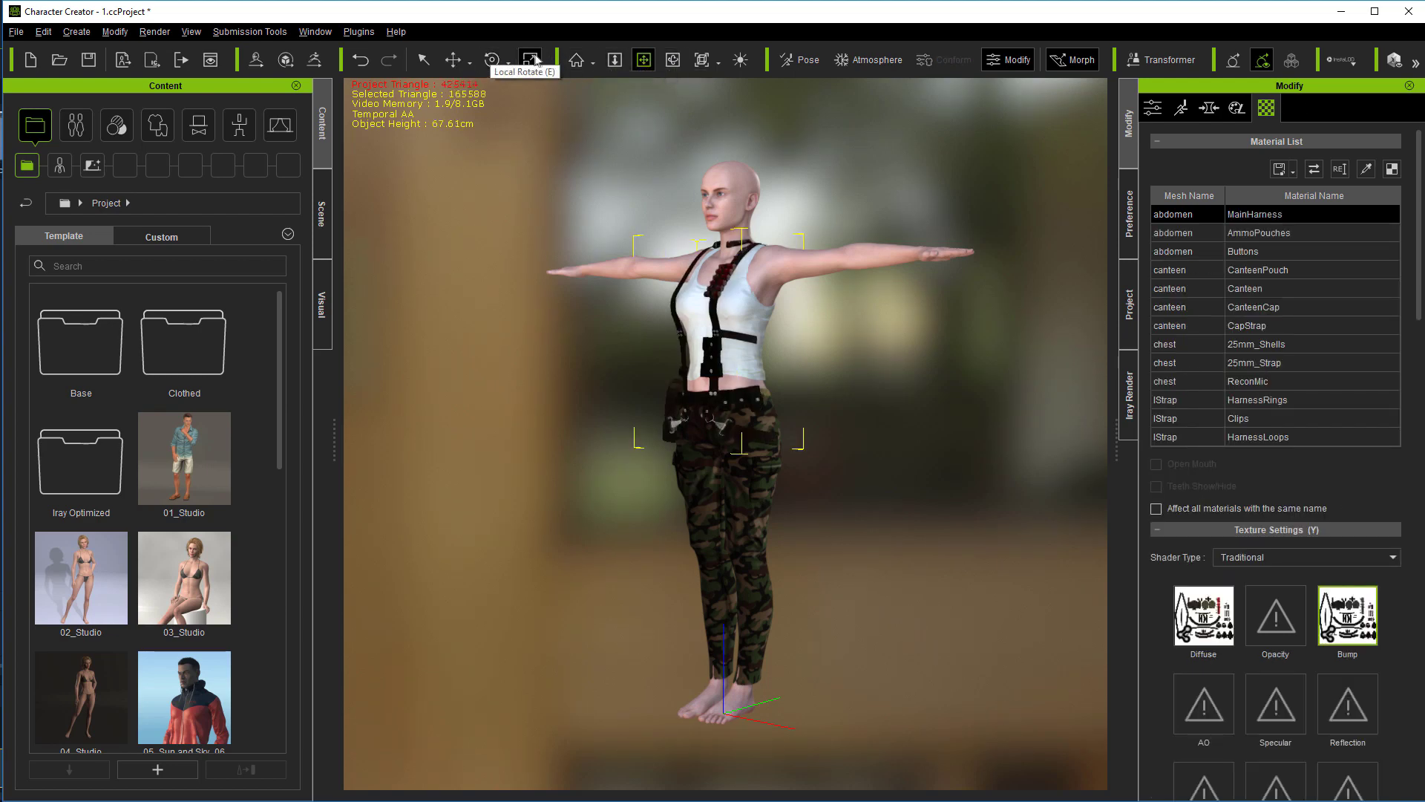
- Set the harness pivot and start moving the harness back toward the torso
click(576, 61)
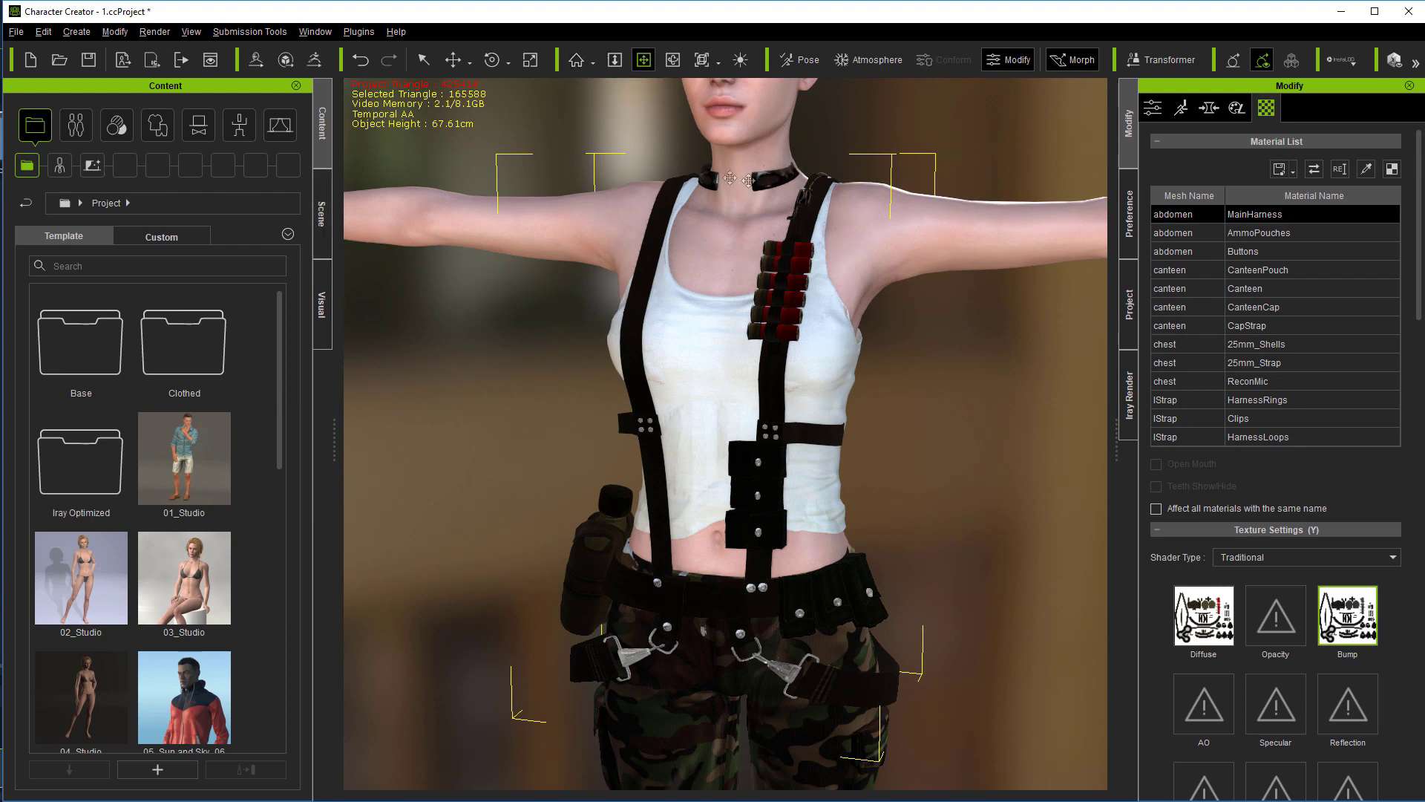
click(673, 61)
drag(963, 417, 987, 400)
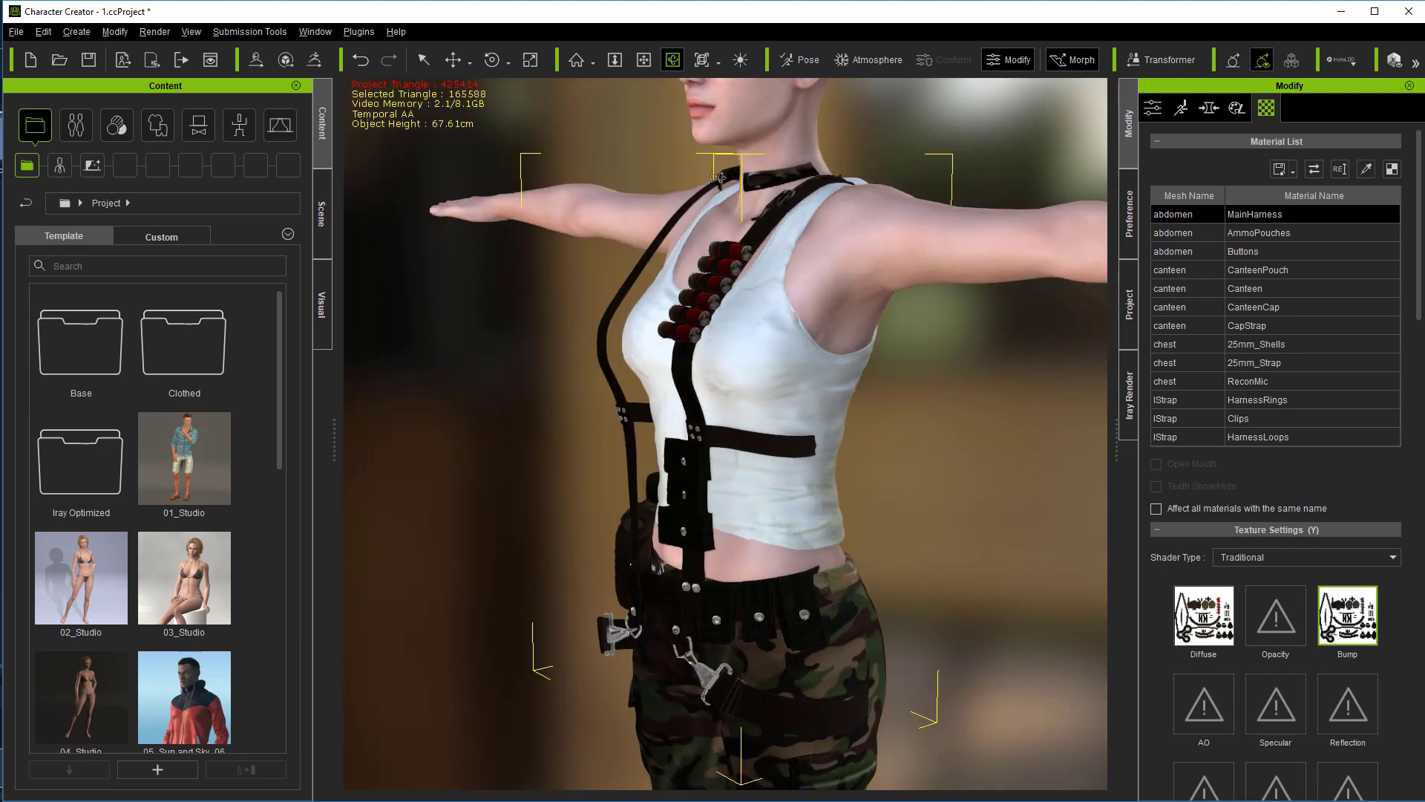
click(453, 59)
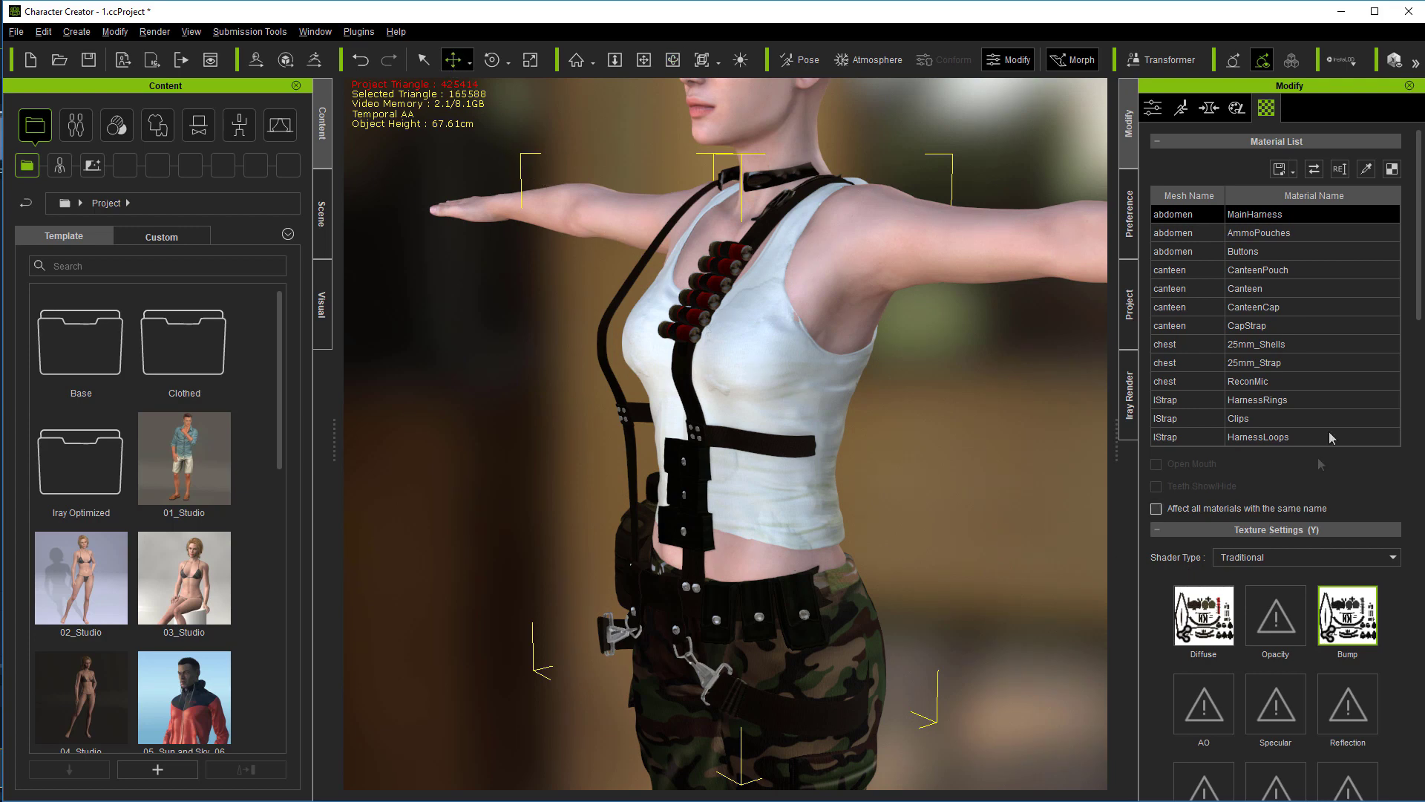
click(1152, 107)
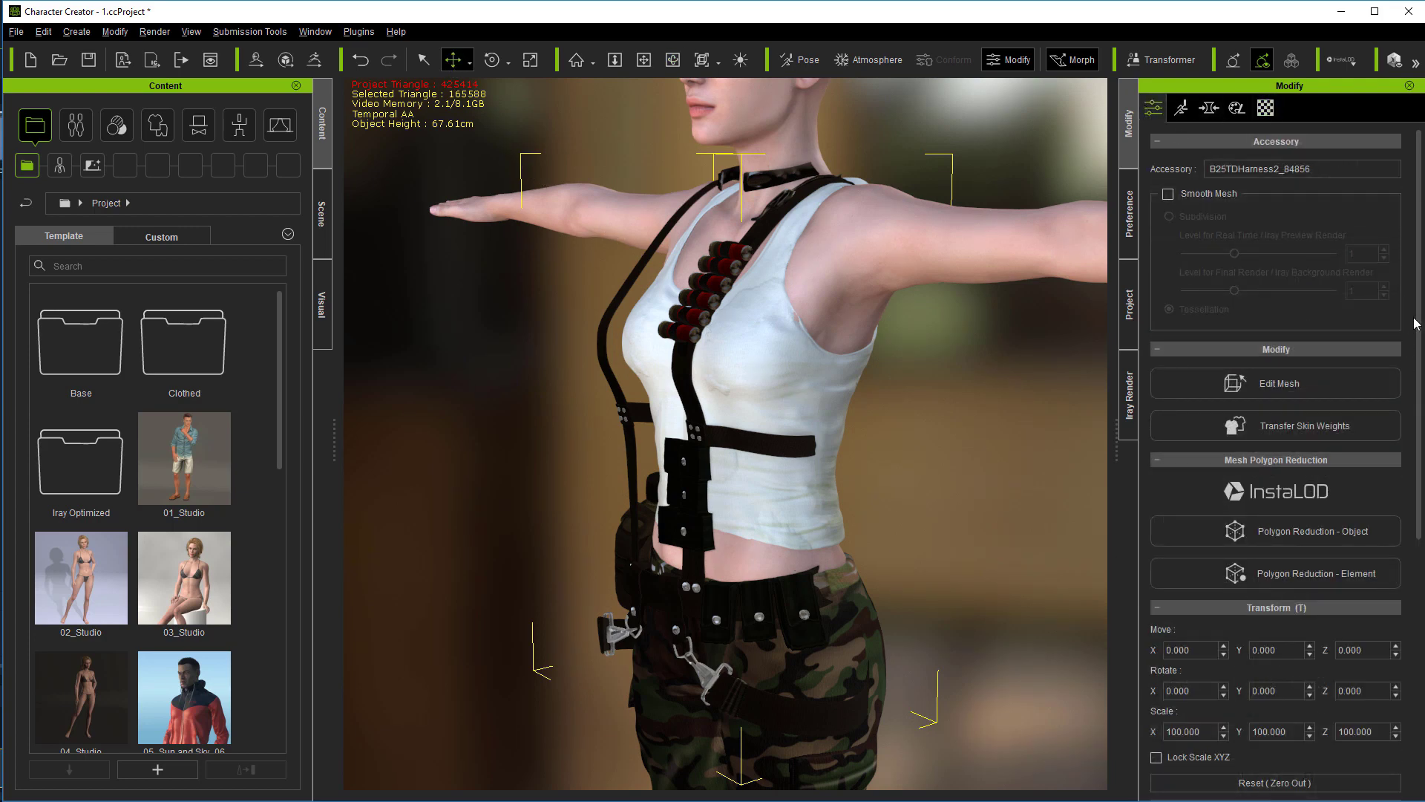
scroll(1360, 629, down, 6)
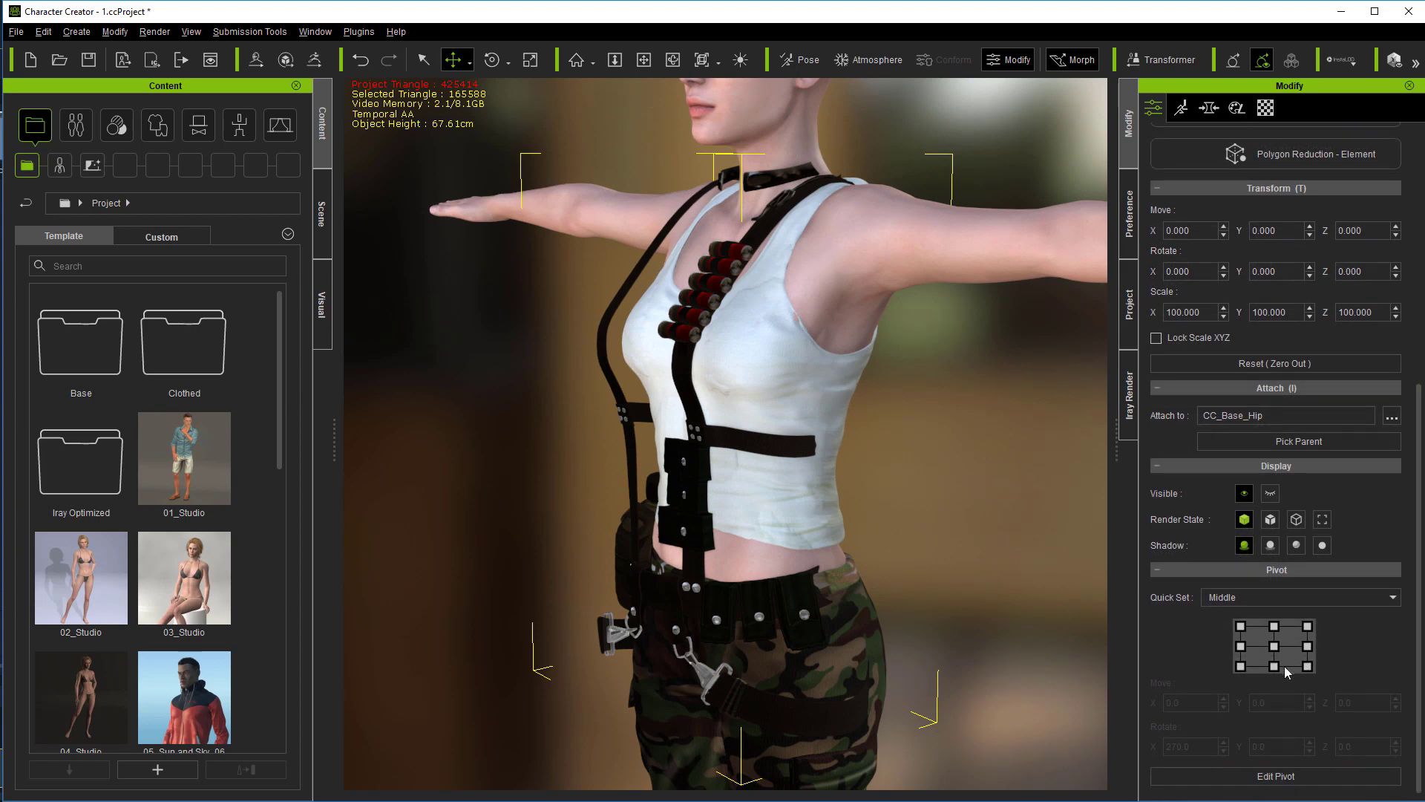
click(1274, 666)
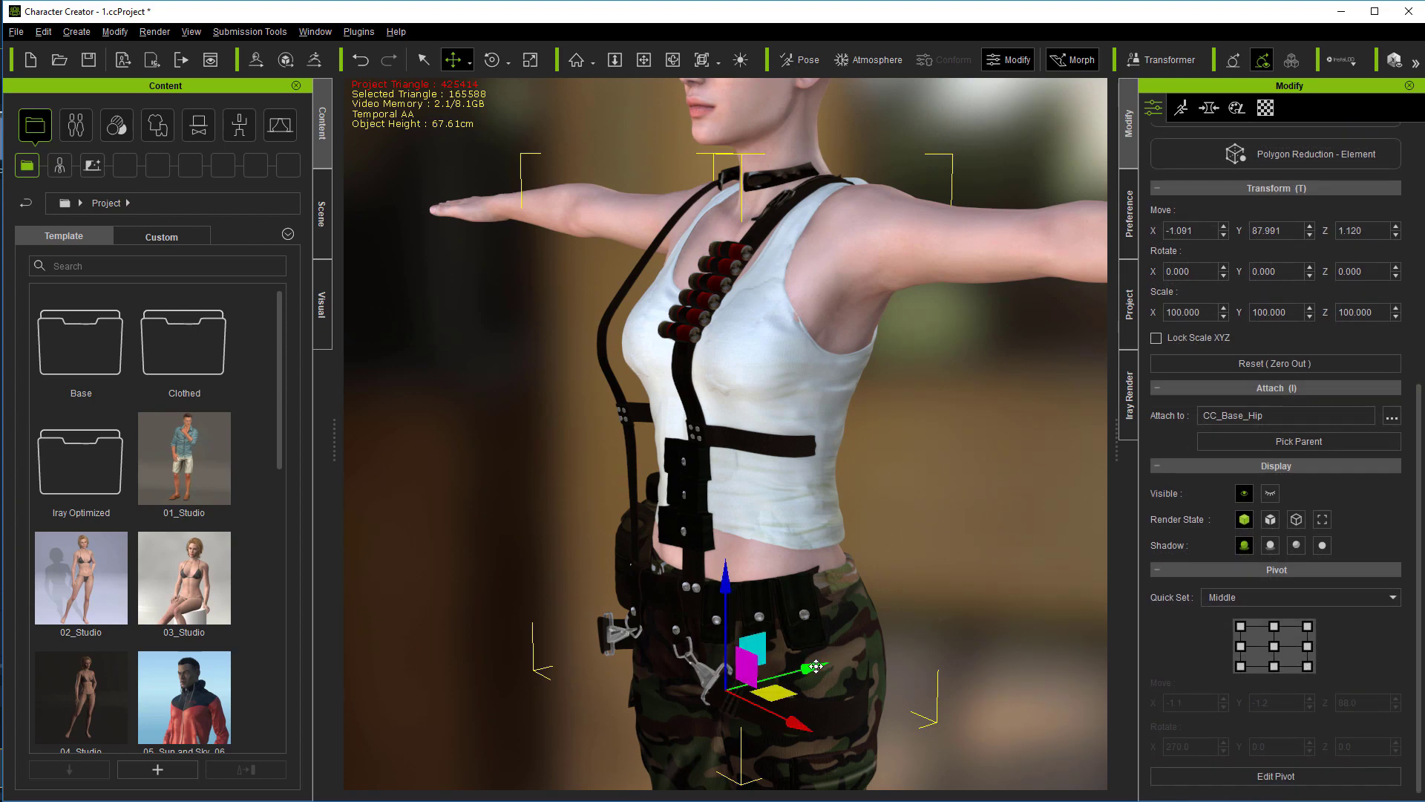
drag(816, 665, 833, 661)
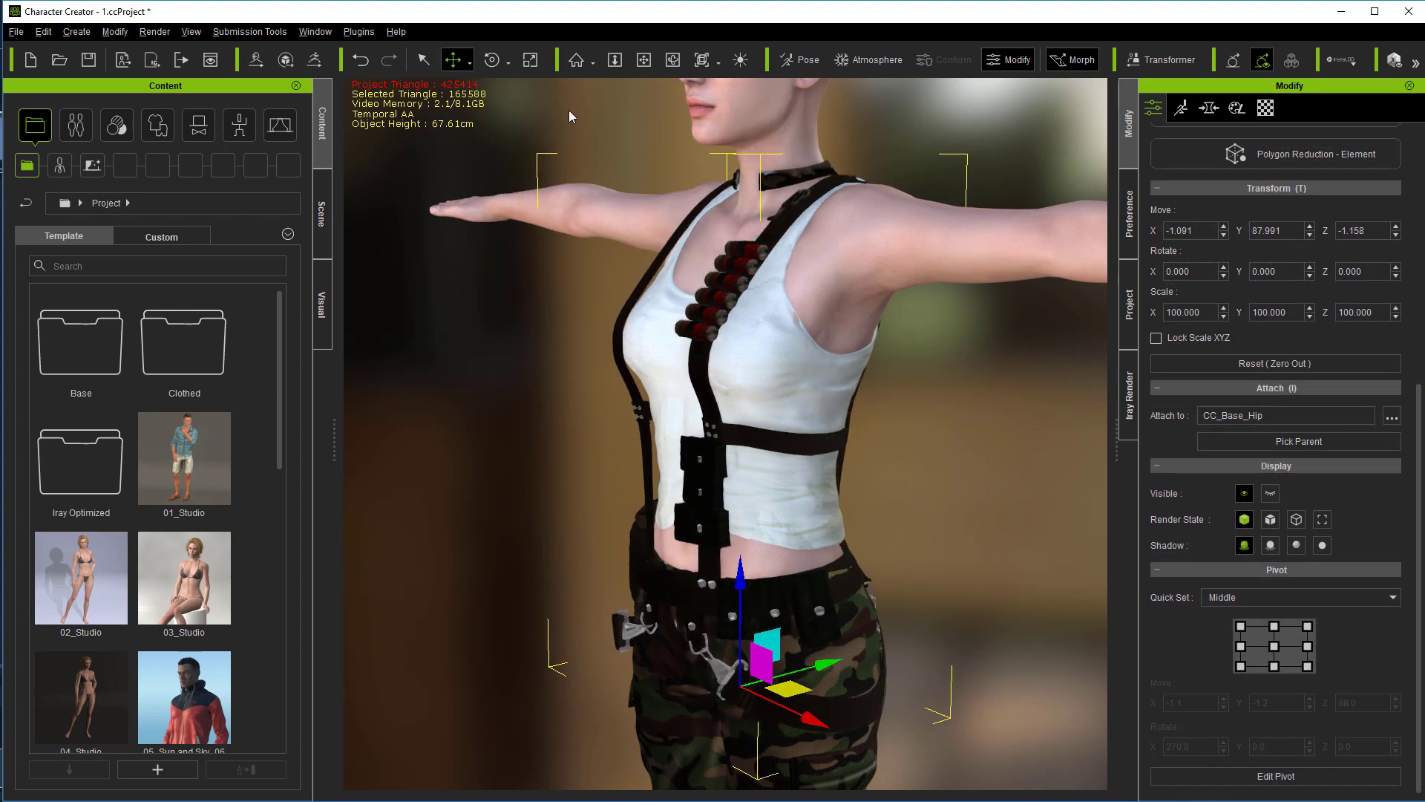
- Push the harness further back to Move Z -1.999, checking the fit from side and front
click(673, 60)
drag(512, 305, 553, 590)
click(455, 59)
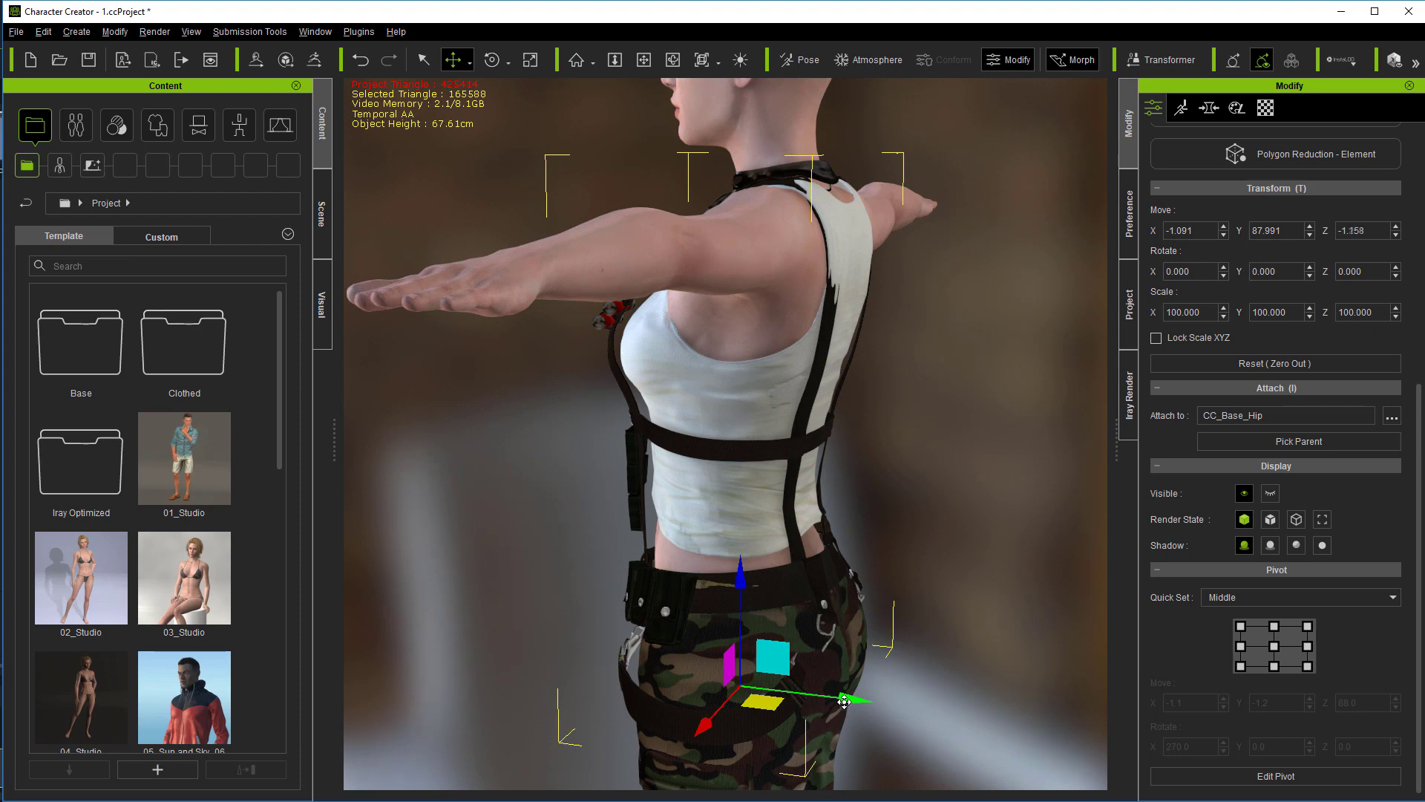
drag(843, 701, 851, 704)
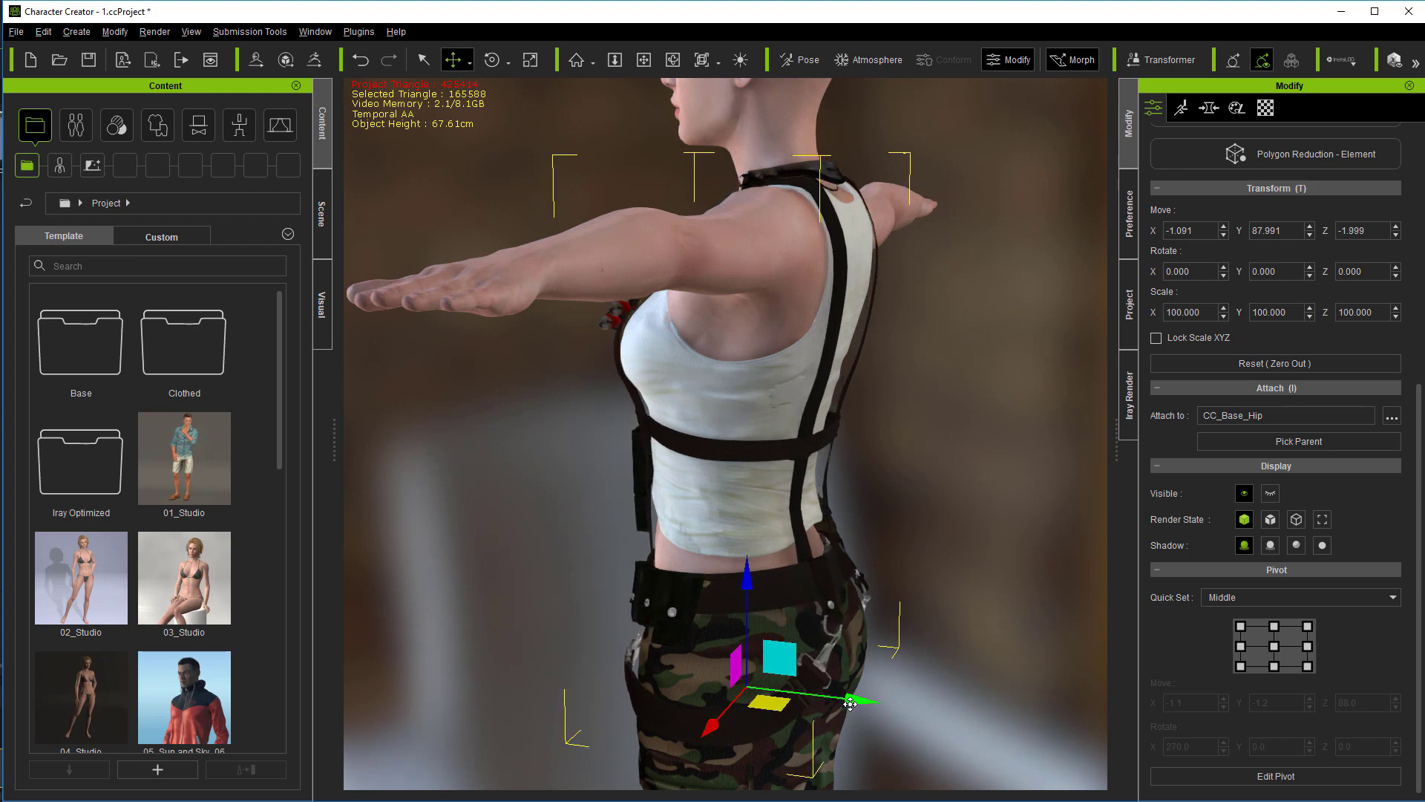
click(672, 60)
drag(854, 386, 1080, 328)
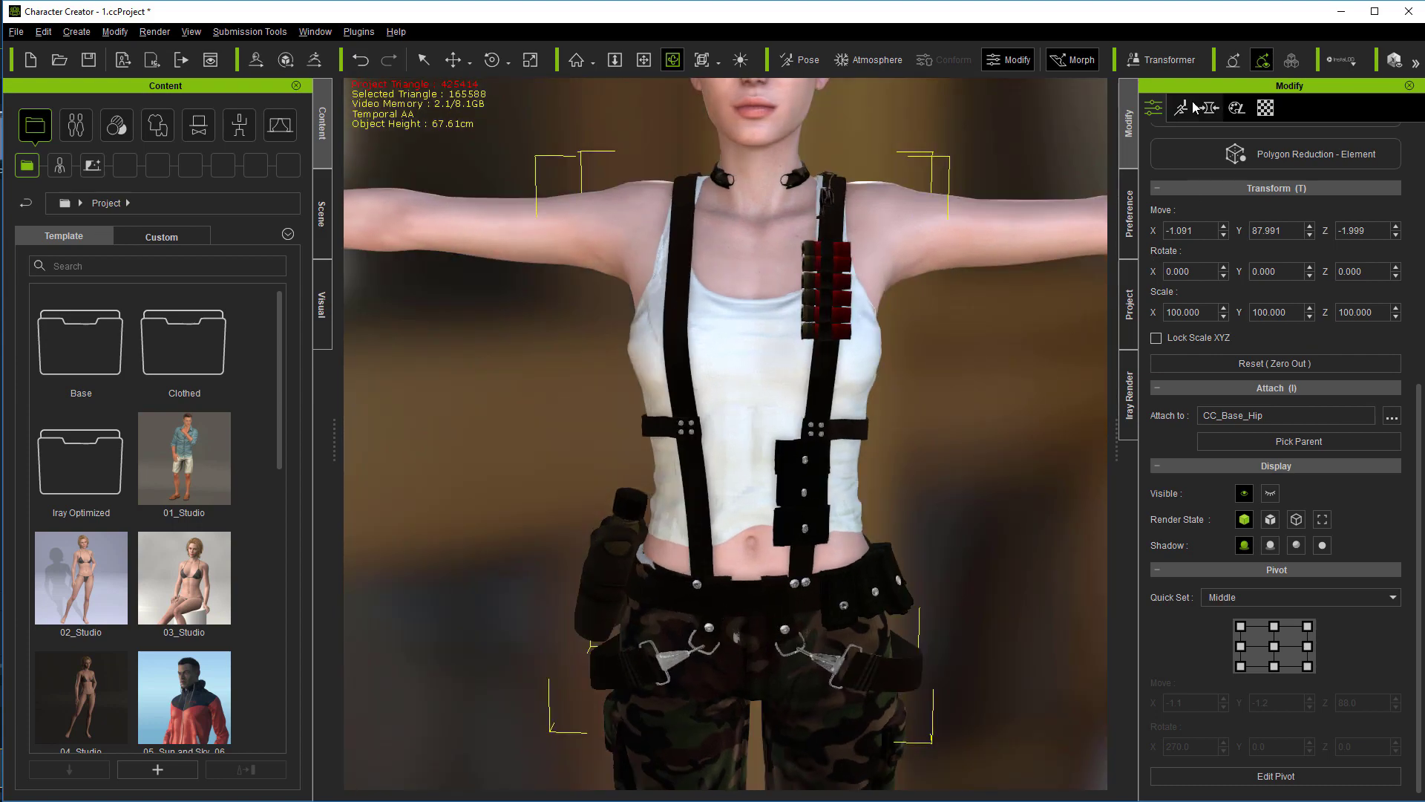
drag(942, 414, 982, 387)
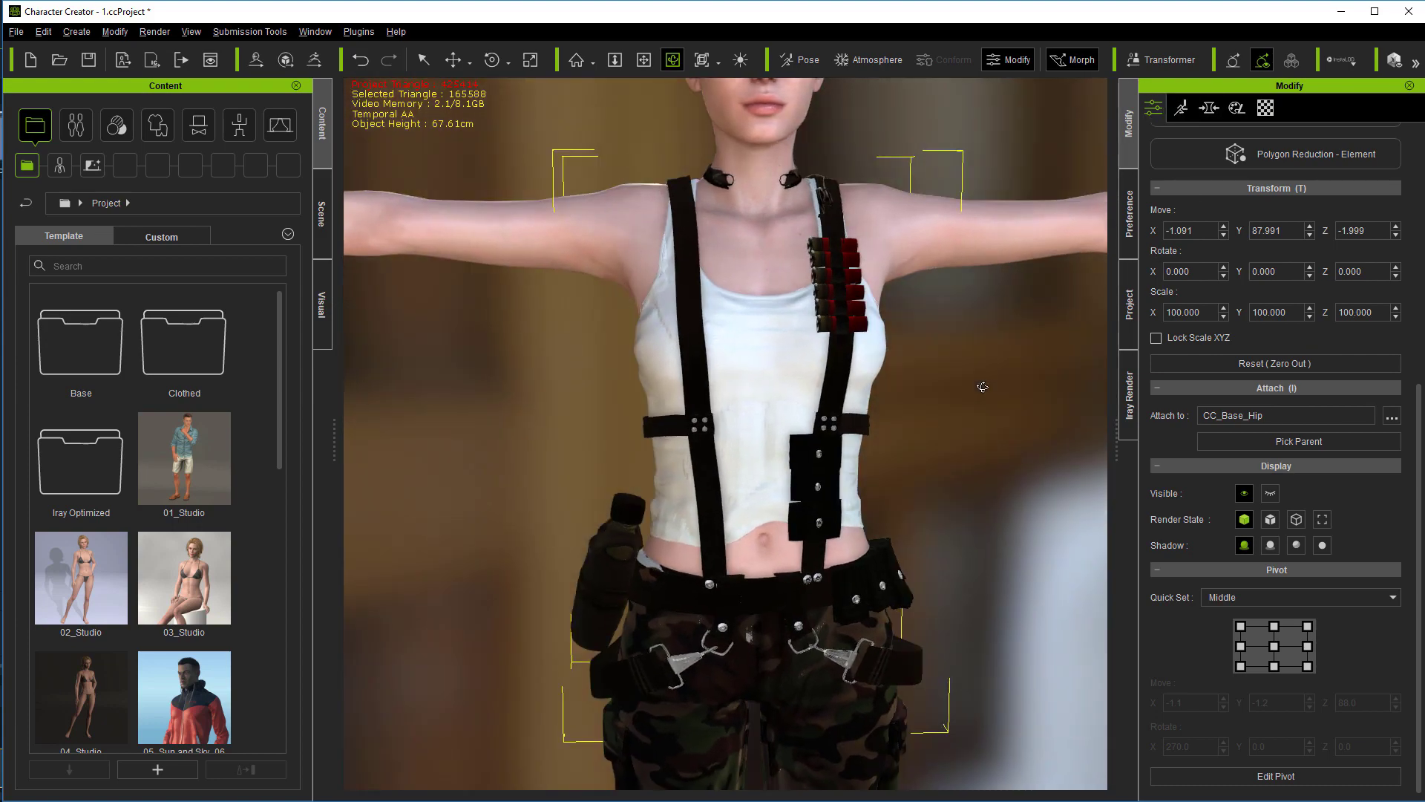
scroll(1419, 449, up, 5)
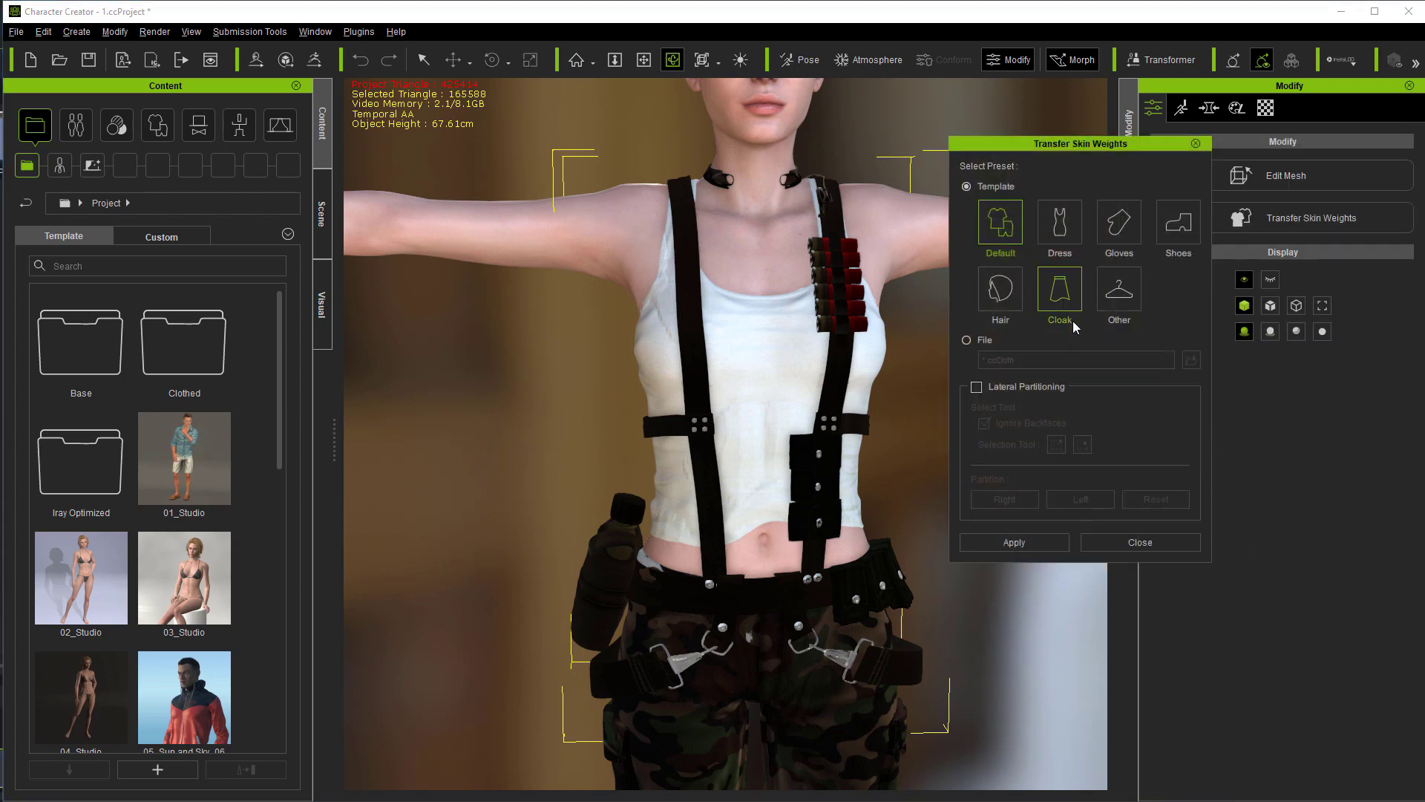
- Transfer skin weights onto the battle harness using the Default template
click(1013, 542)
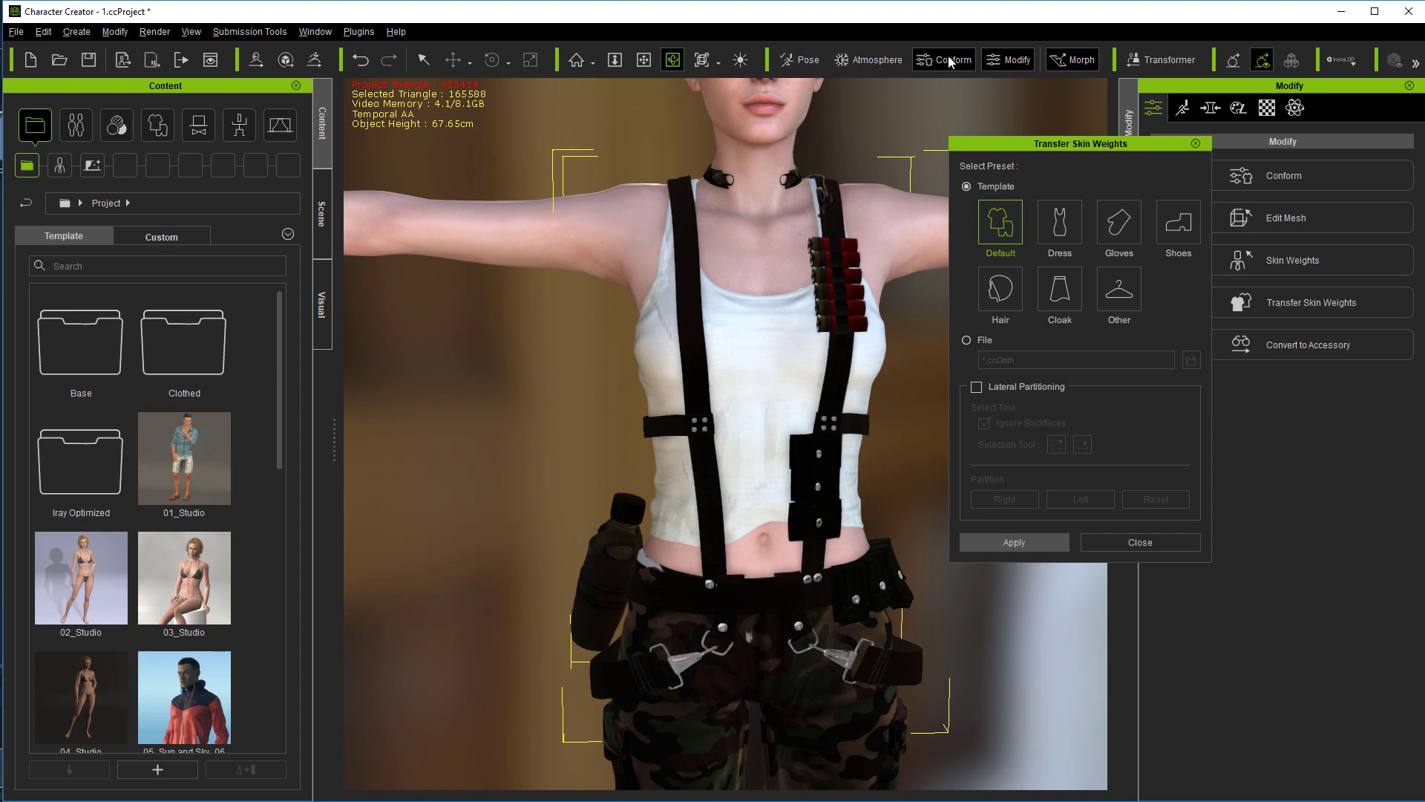
click(947, 60)
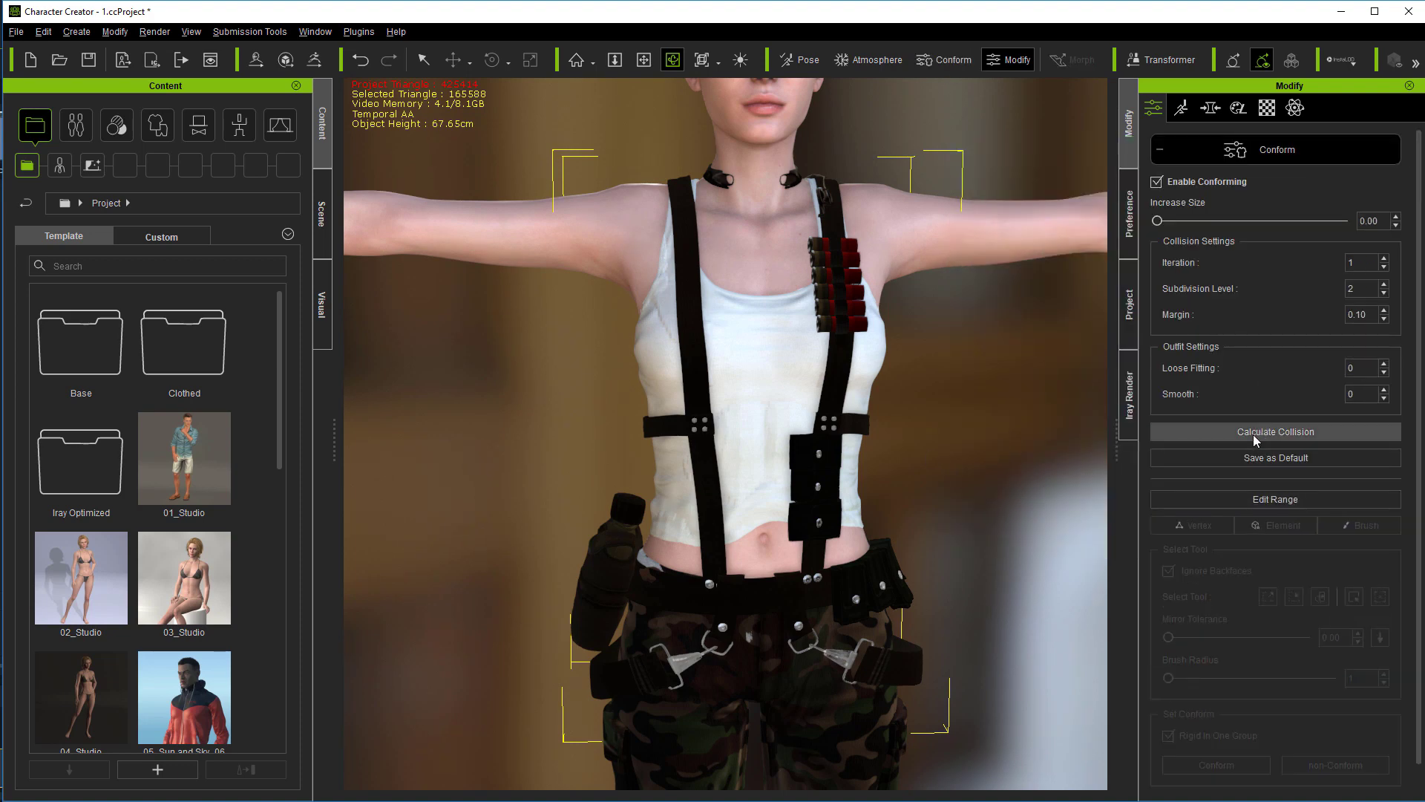
- Calculate the harness collision against the body and pan and zoom out to the whole figure
click(1252, 434)
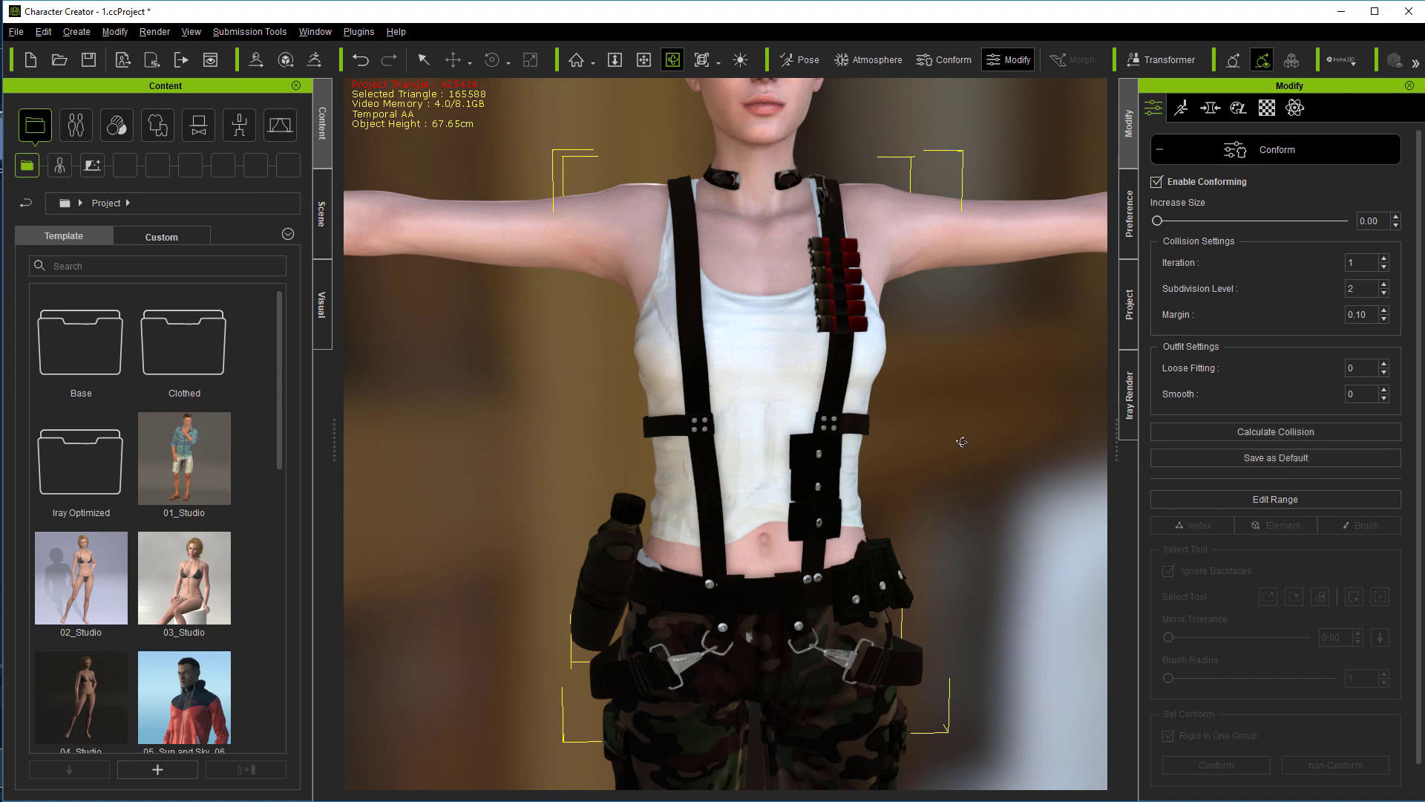
scroll(850, 389, down, 5)
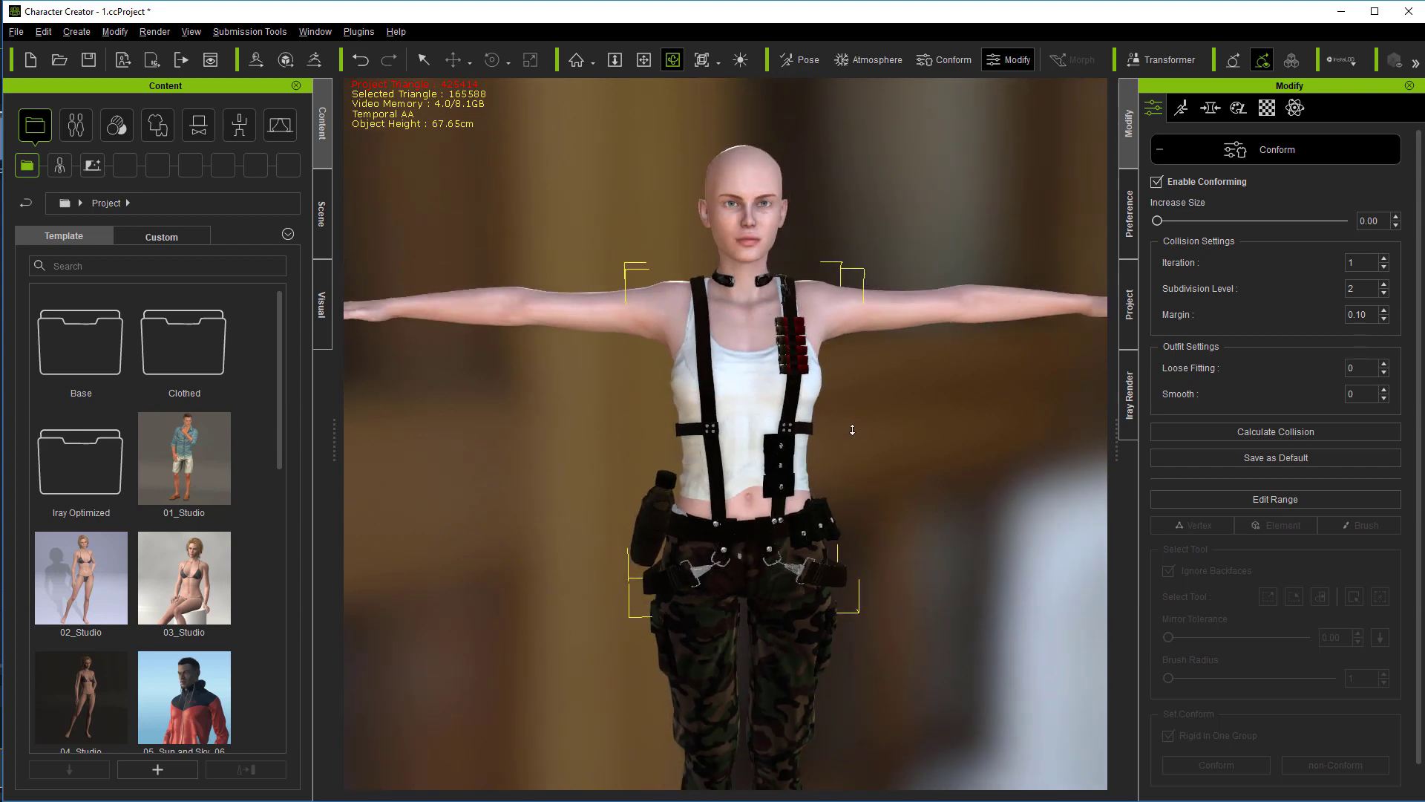
click(643, 59)
drag(668, 238, 709, 272)
scroll(708, 311, down, 2)
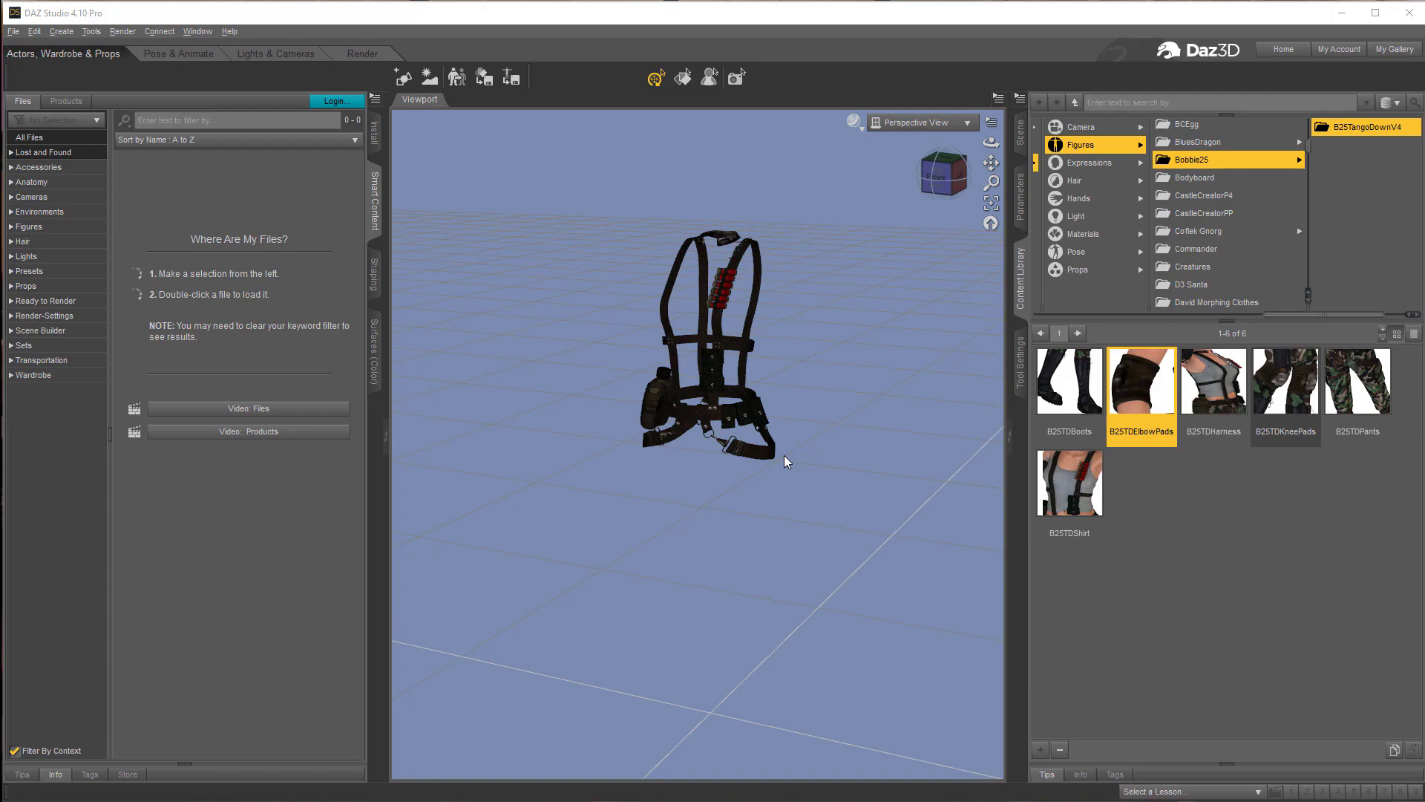
click(717, 417)
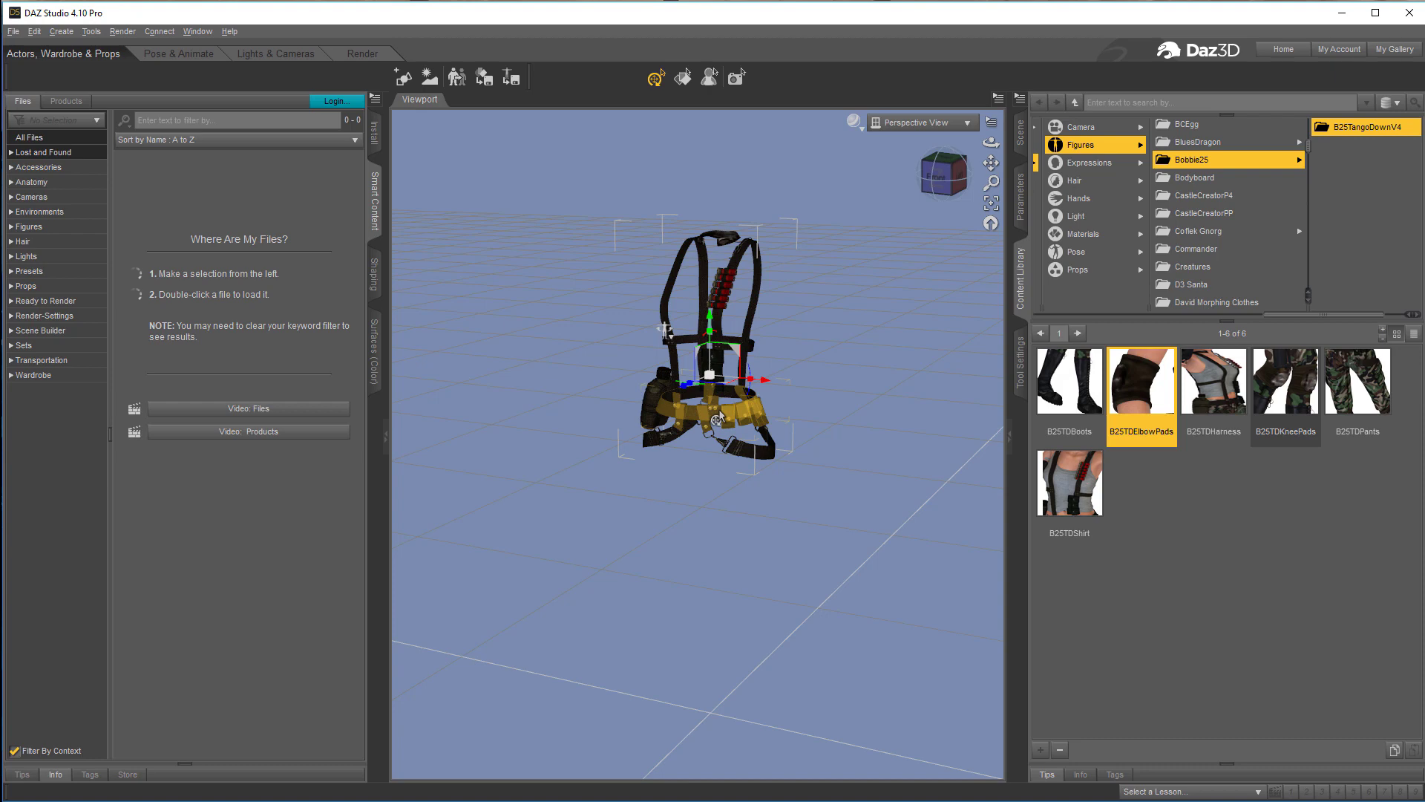
- Replace the harness with B25TDElbowPads and export them as pads.obj, overwriting the old file
key(Delete)
drag(1143, 394, 795, 460)
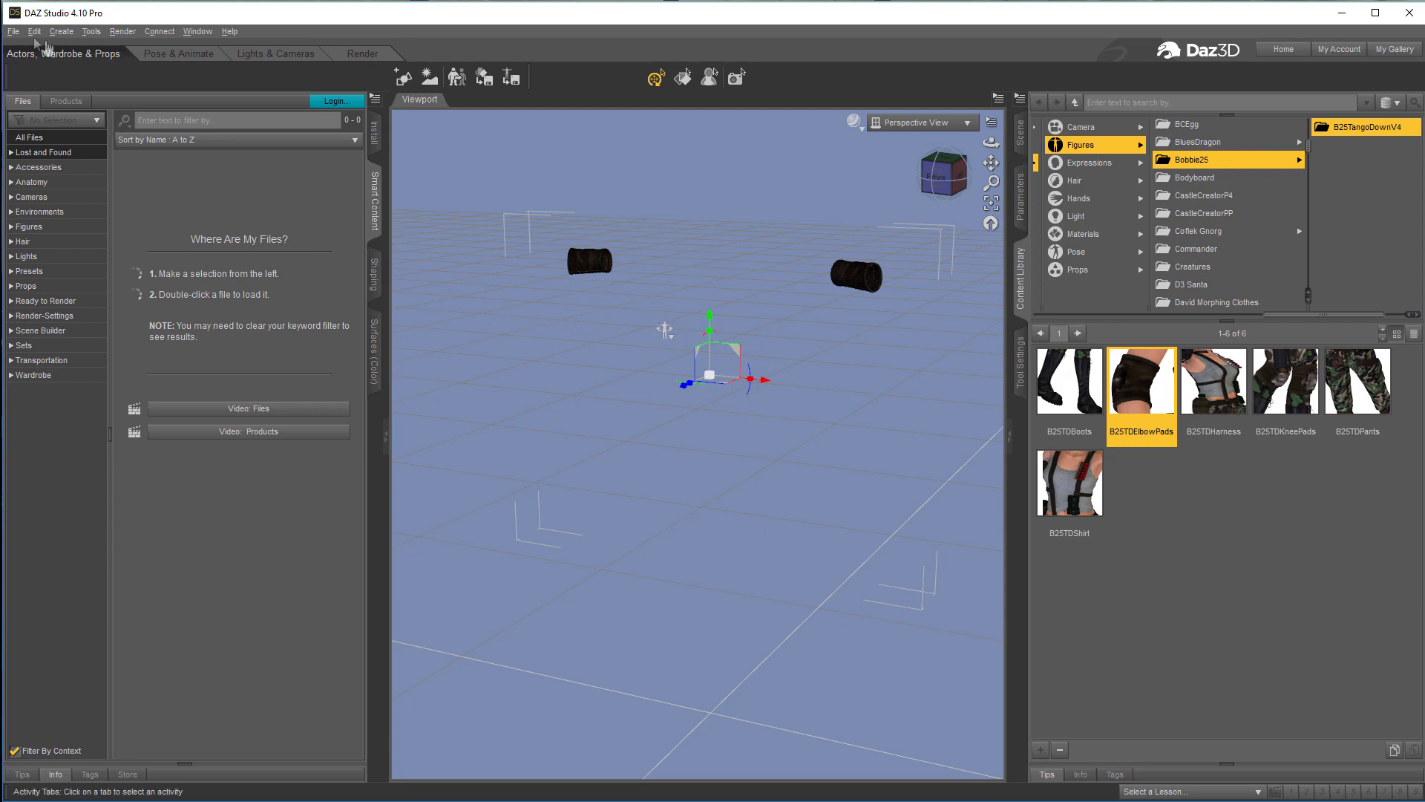
click(13, 31)
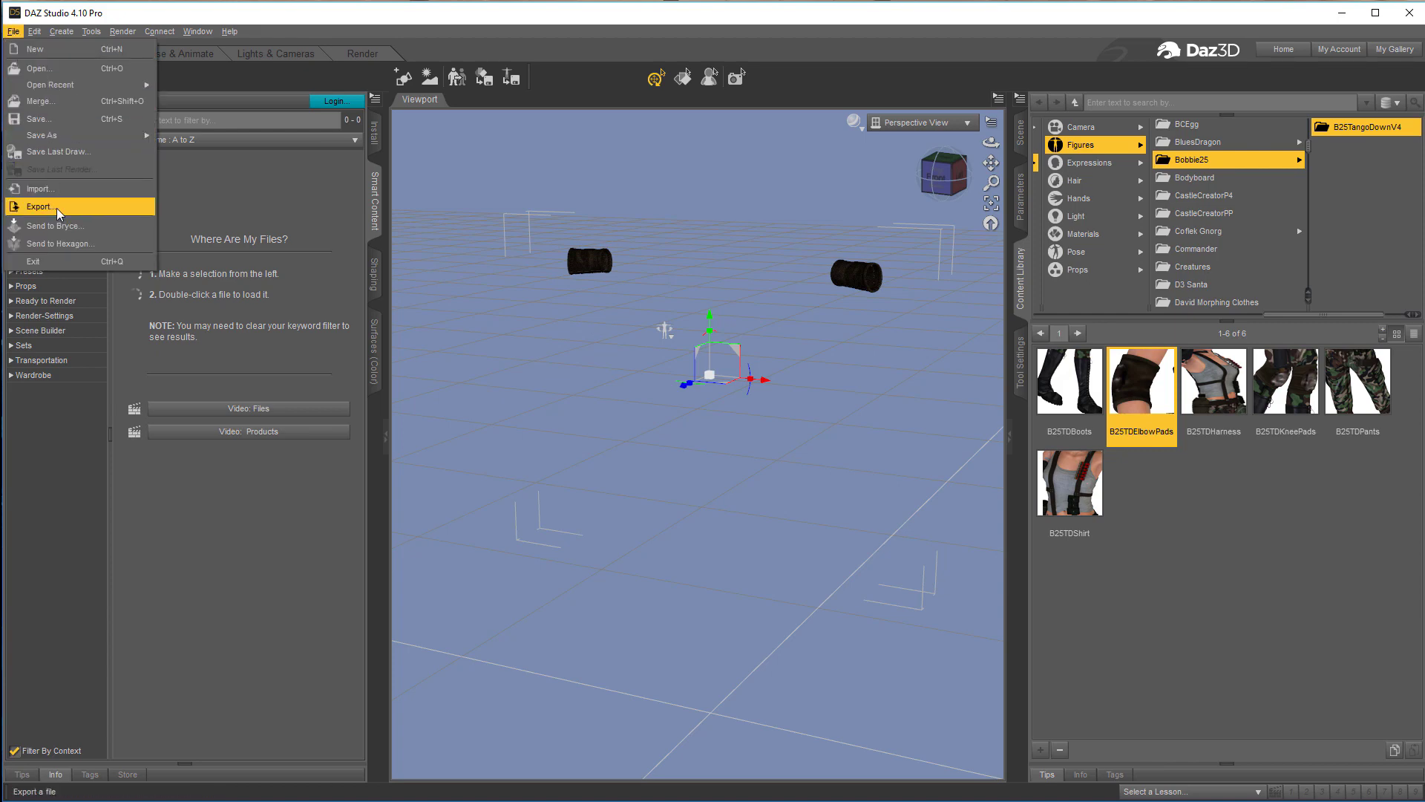
click(58, 207)
click(282, 158)
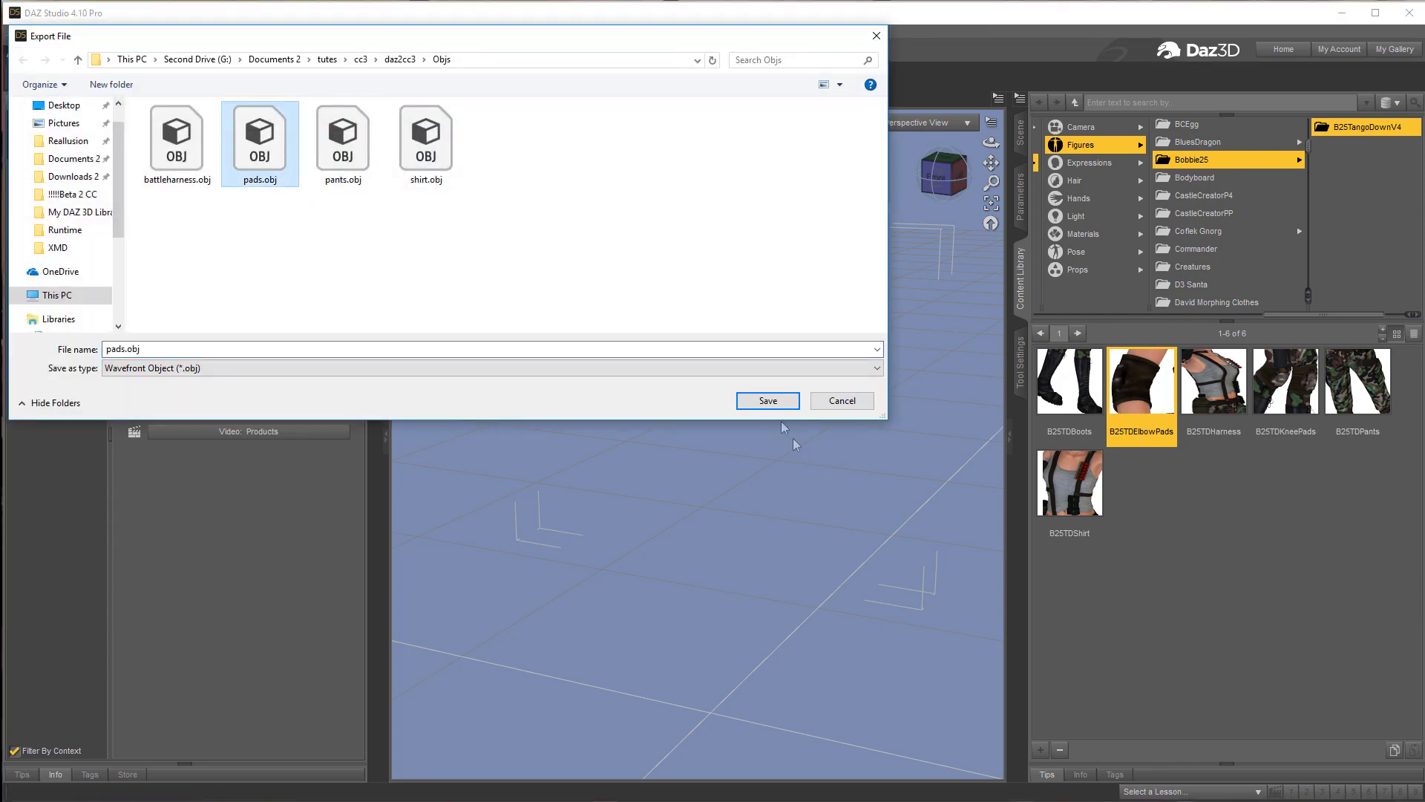
click(767, 401)
click(687, 426)
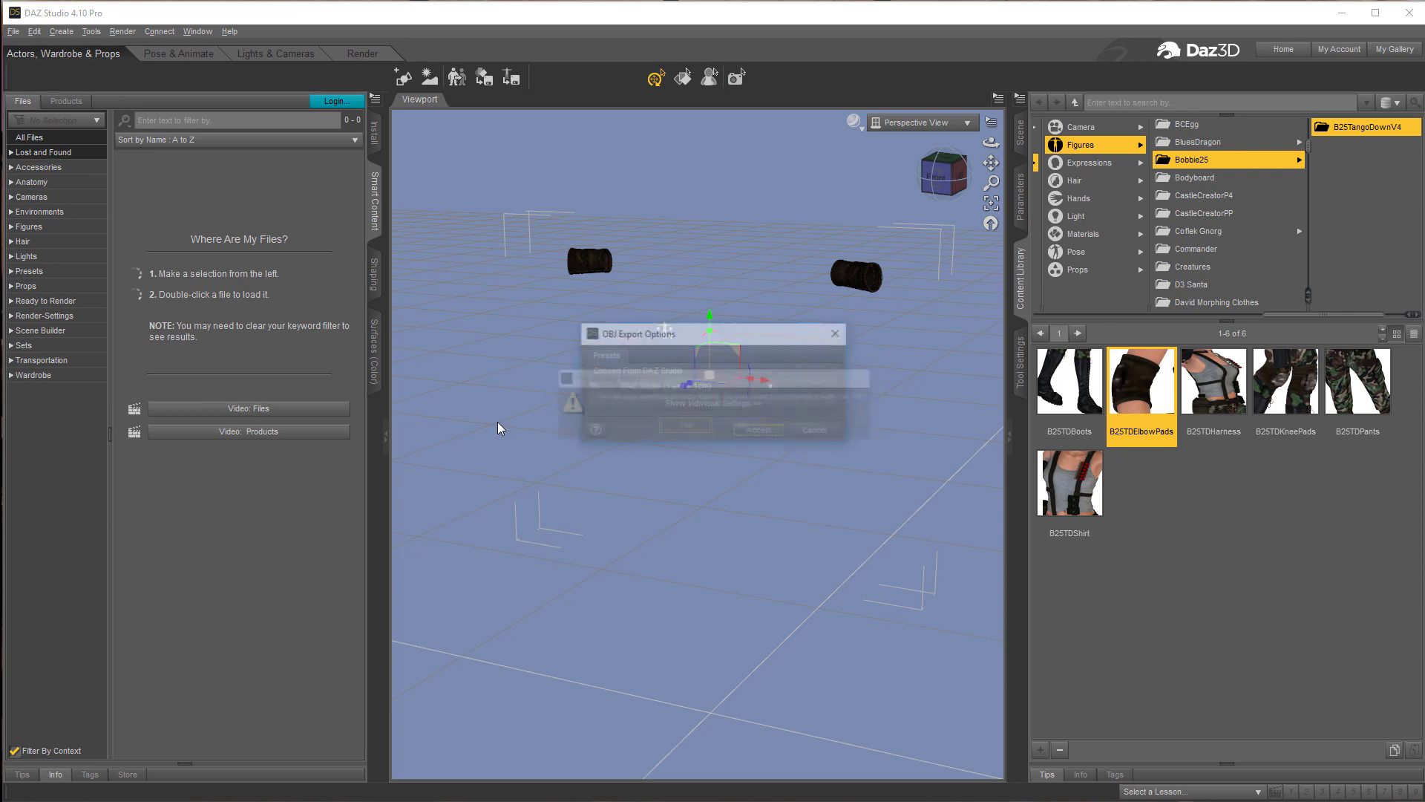
click(735, 430)
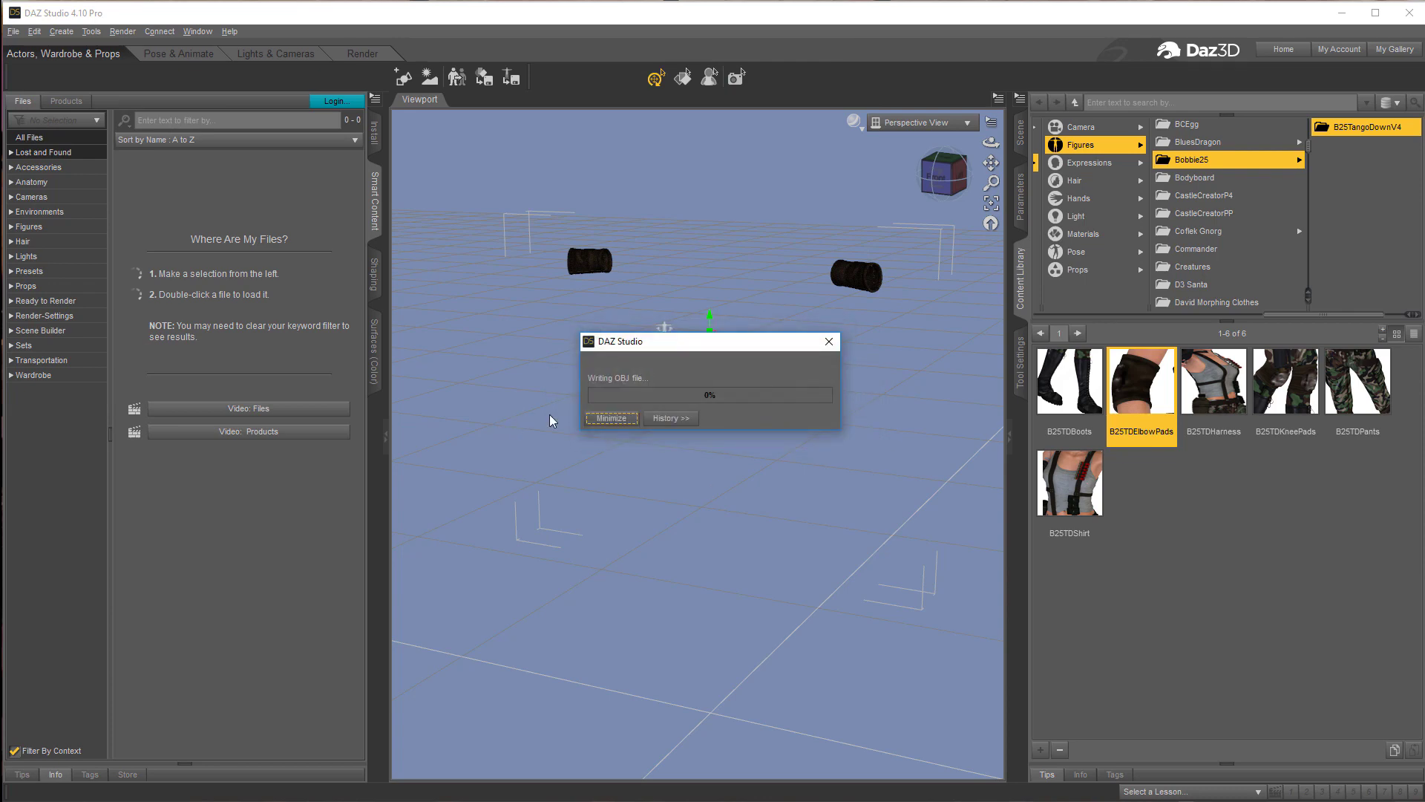
key(alt+Tab)
key(alt+Tab)
key(alt+Tab)
key(alt+Tab)
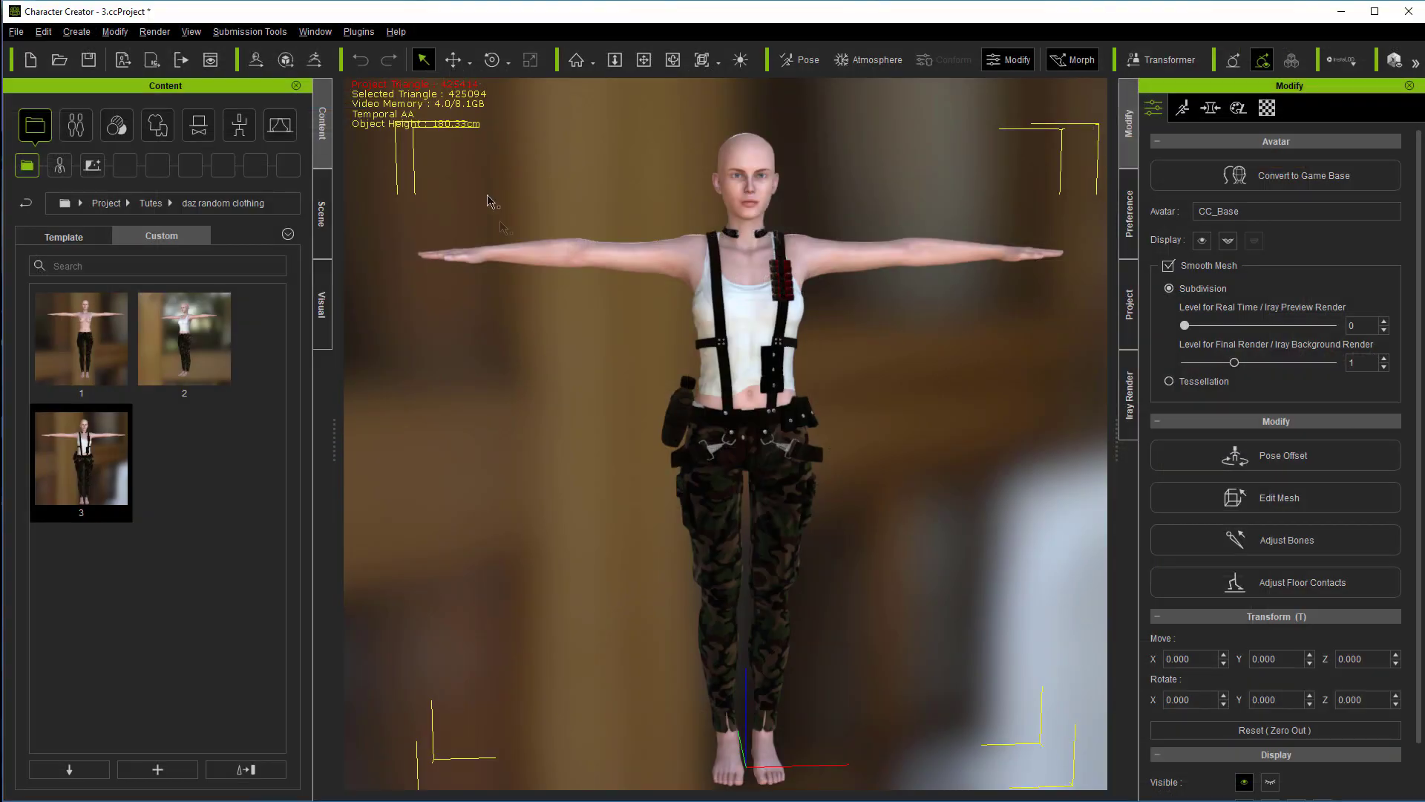
- Import pads.obj from the Objs folder onto the character as a cloth accessory
click(77, 32)
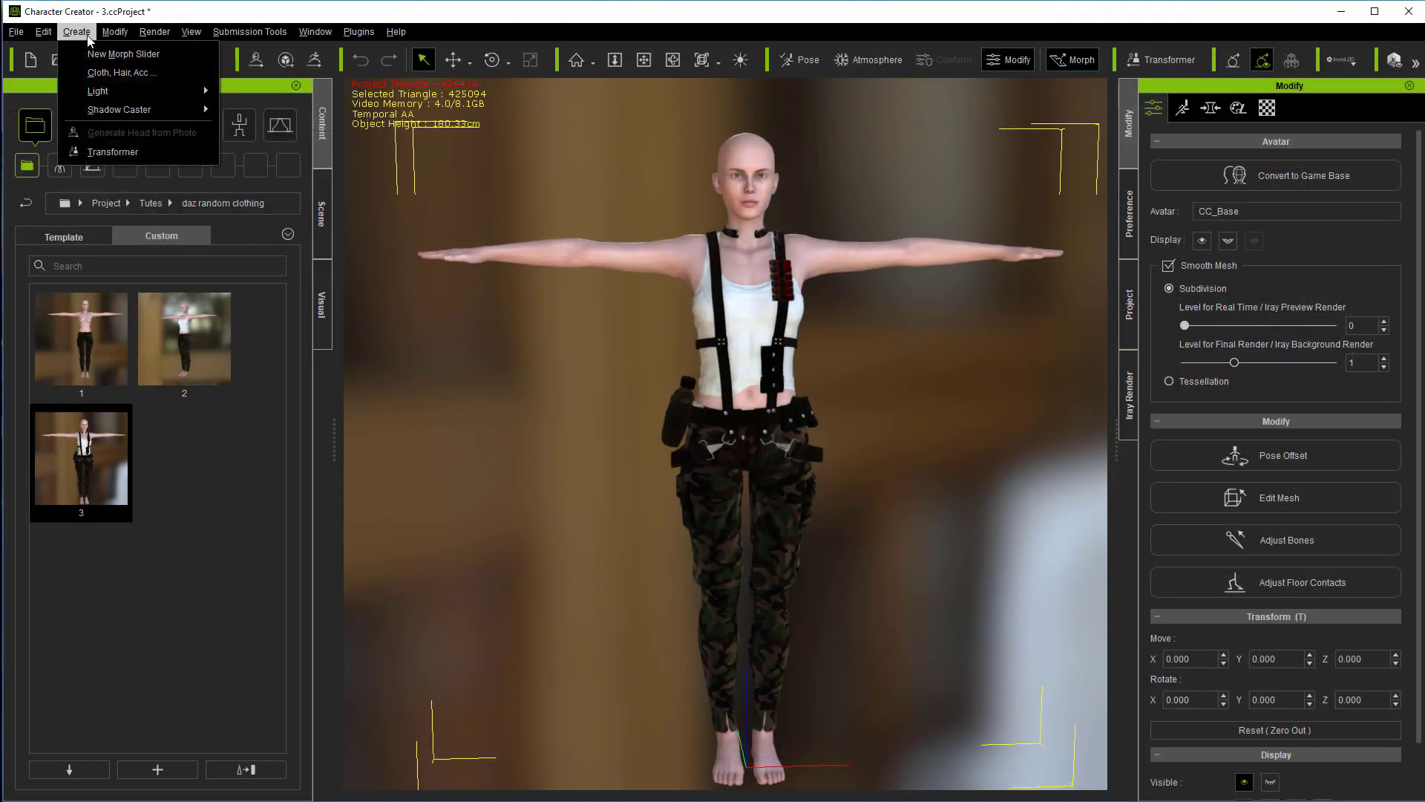
click(95, 71)
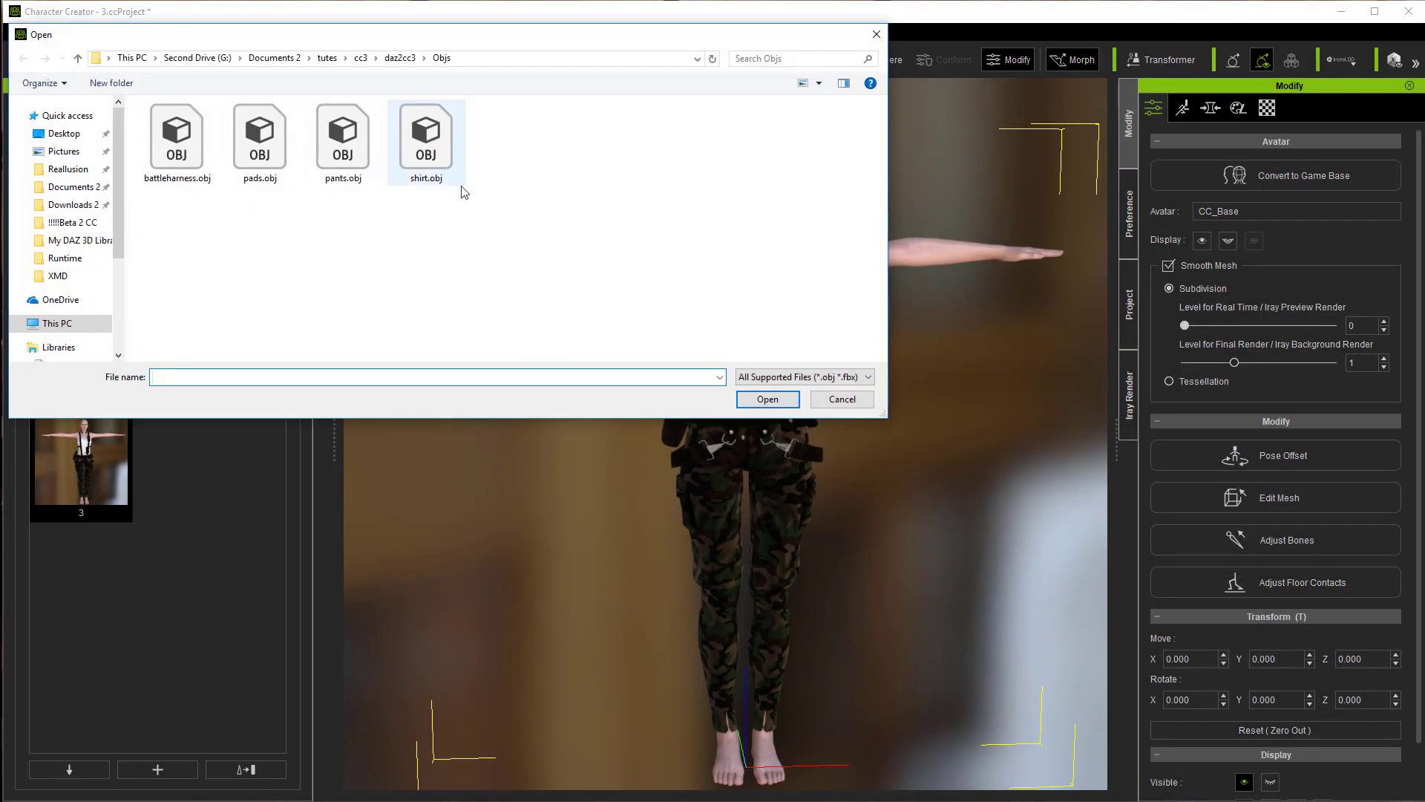
click(277, 165)
double_click(277, 165)
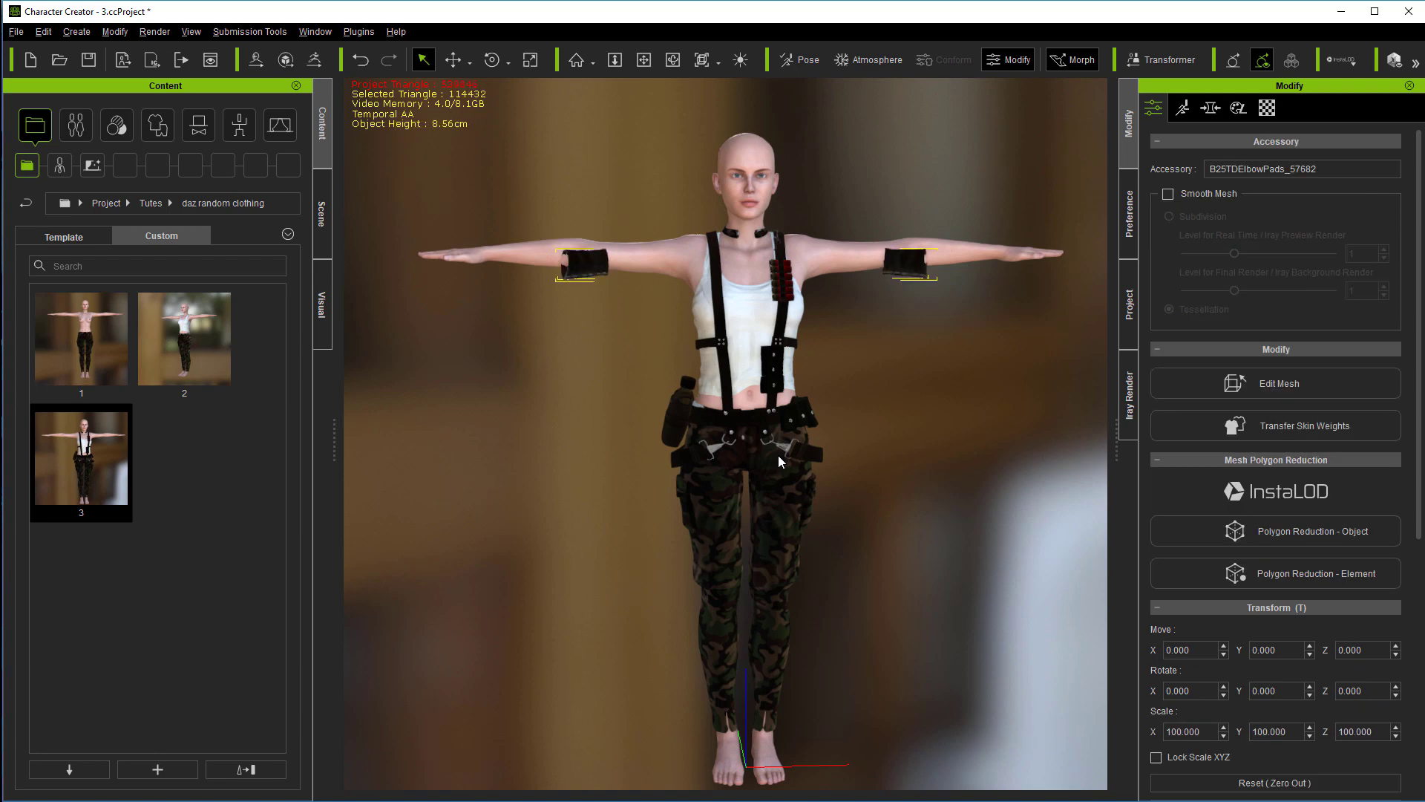
- Centre the elbow pads' pivot and raise them to arm height, Move Y 143.005
click(453, 60)
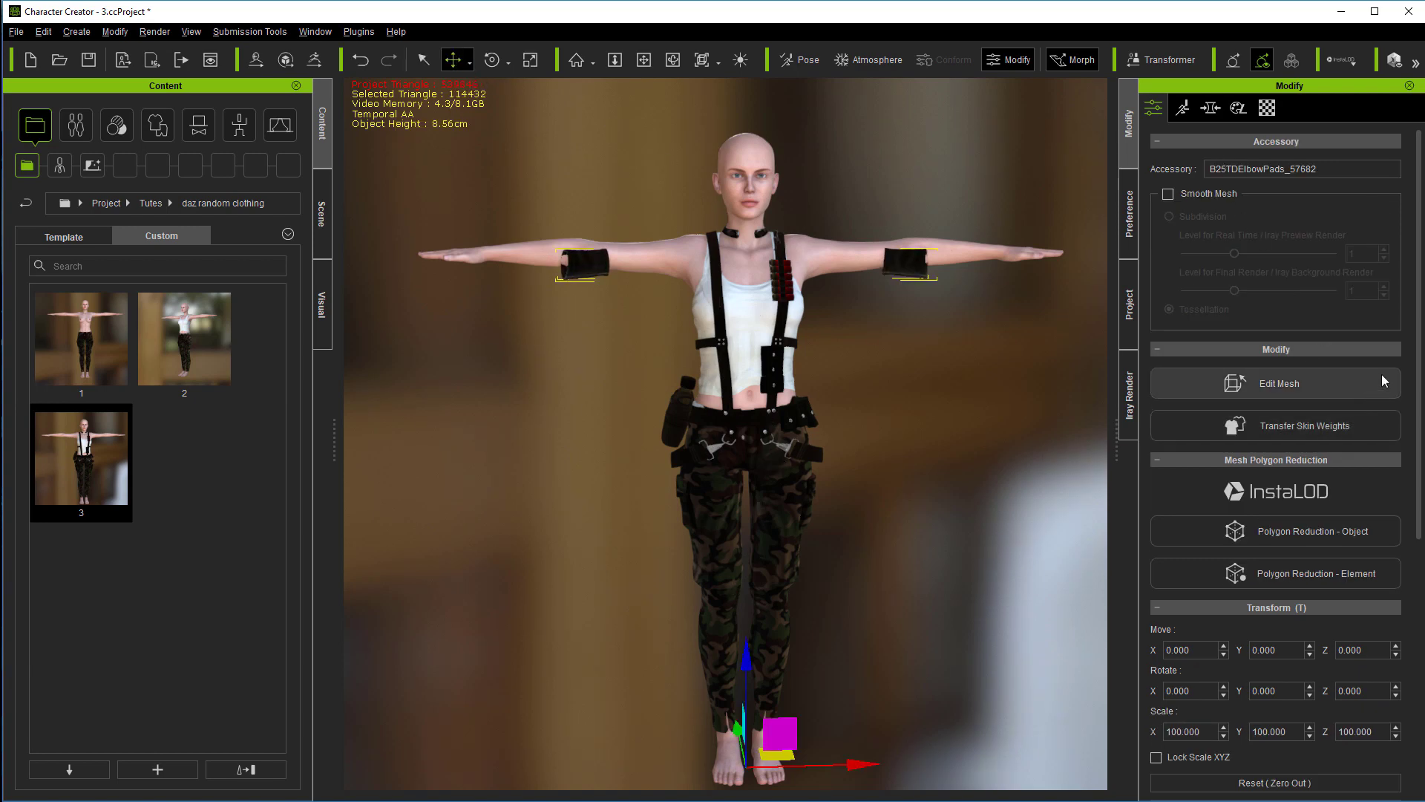
scroll(1317, 759, down, 8)
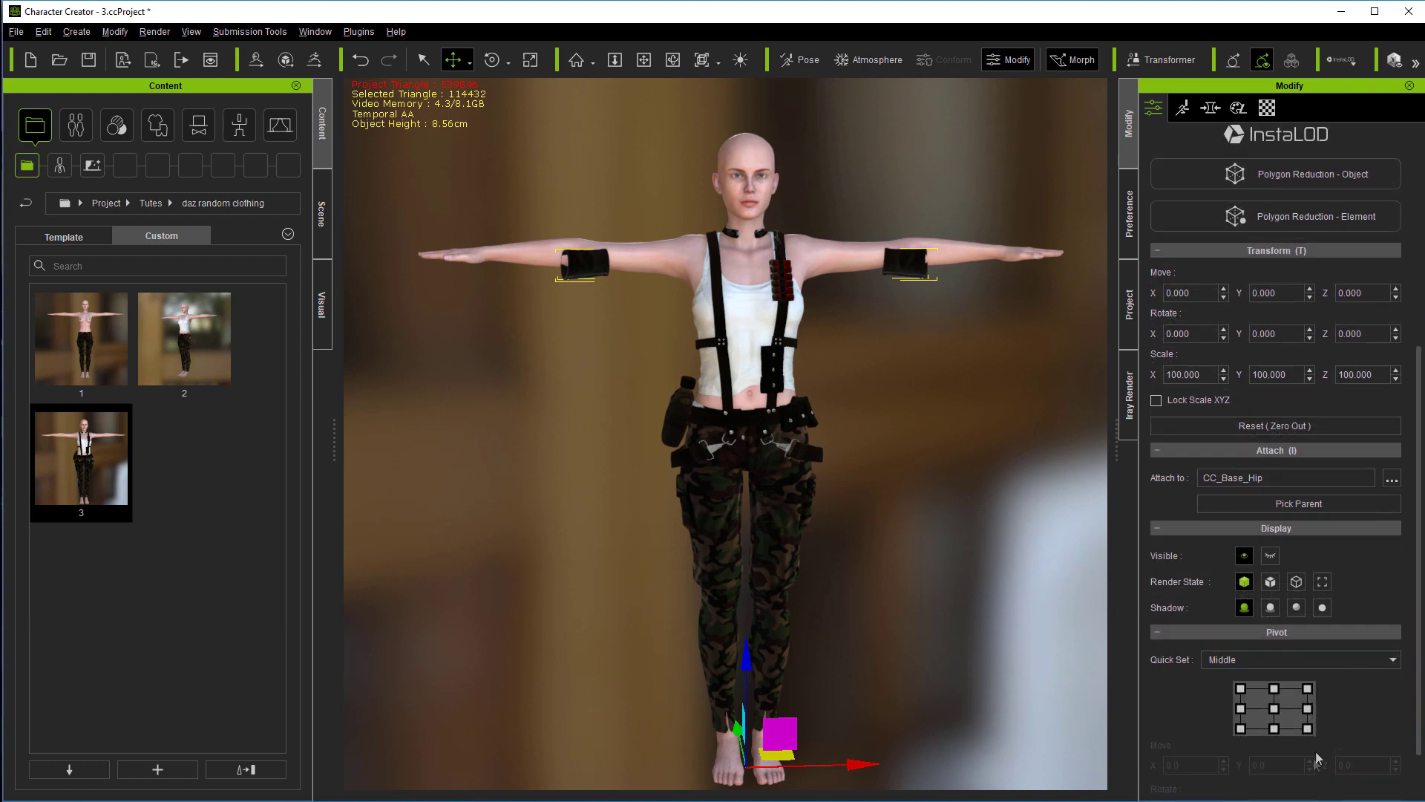
click(1274, 734)
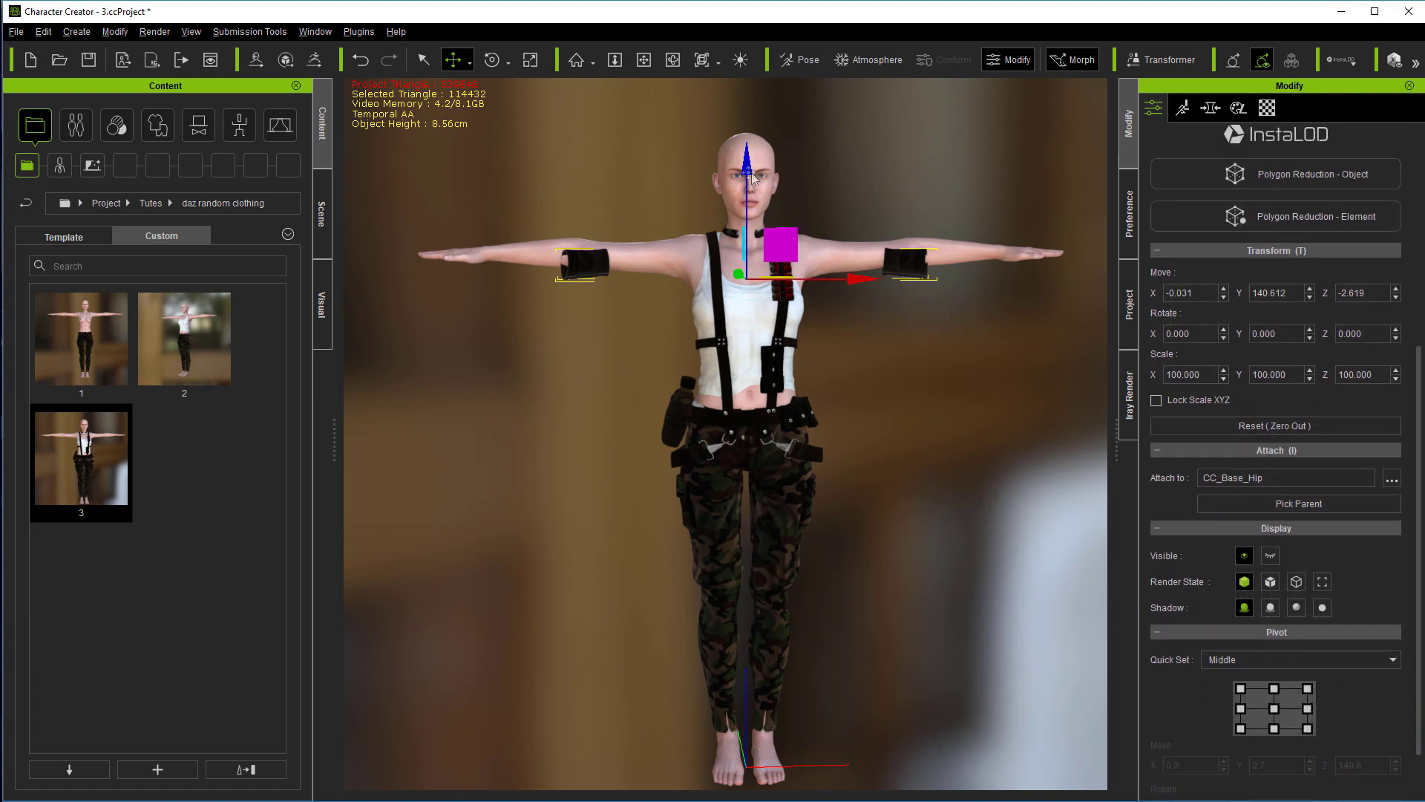
drag(746, 170, 746, 161)
scroll(806, 280, up, 5)
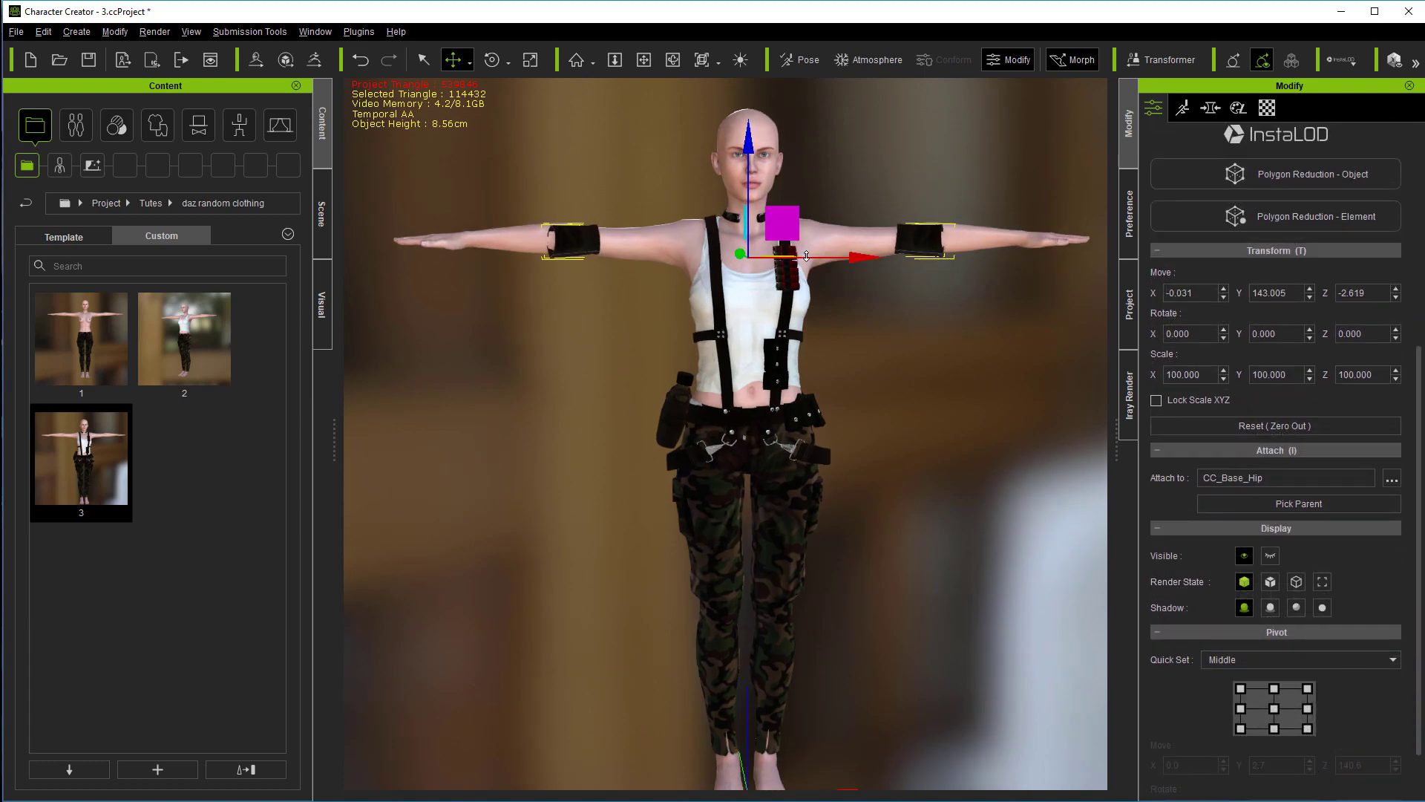
click(644, 59)
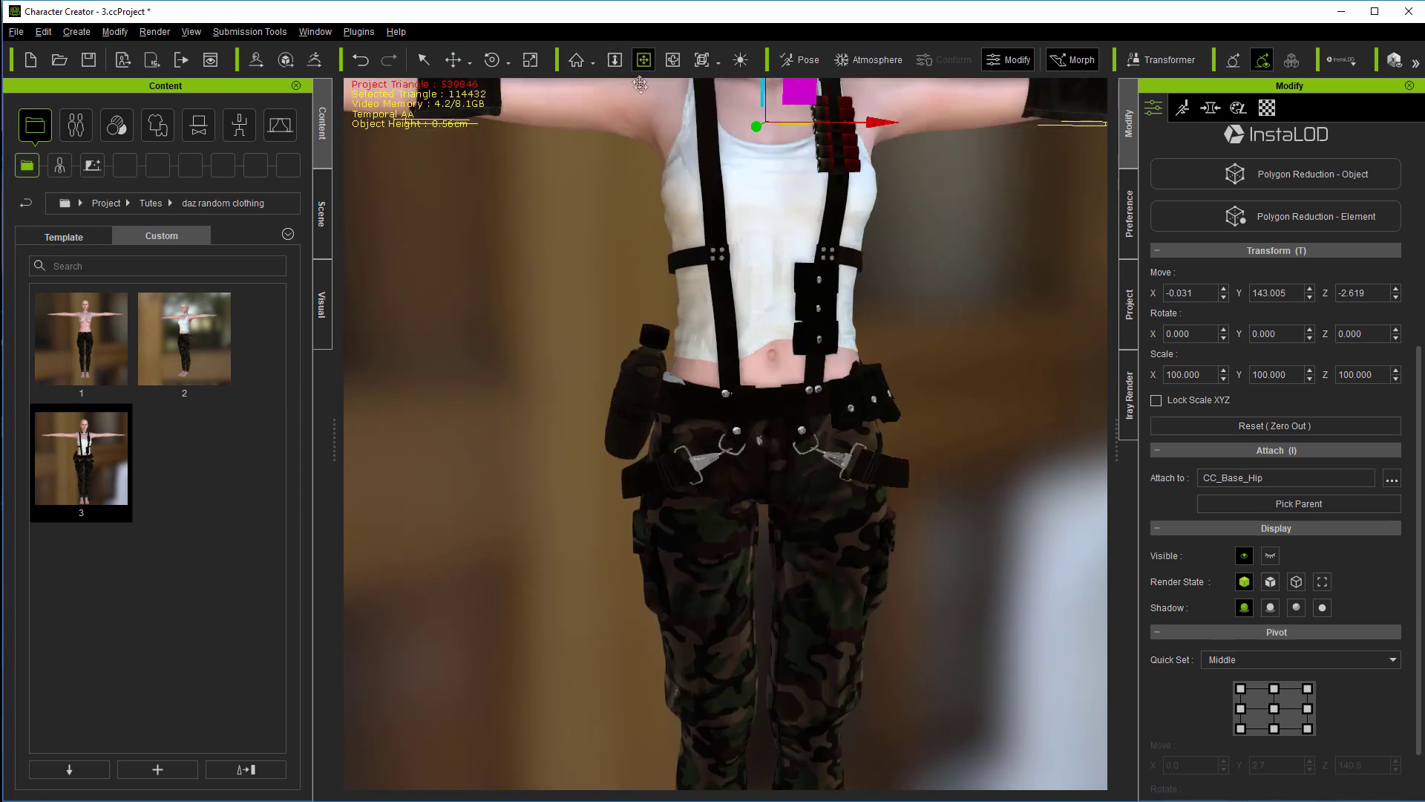
drag(622, 311, 623, 482)
- Slide the pads back to Move Z -6.545 so they sit around the elbows
click(452, 59)
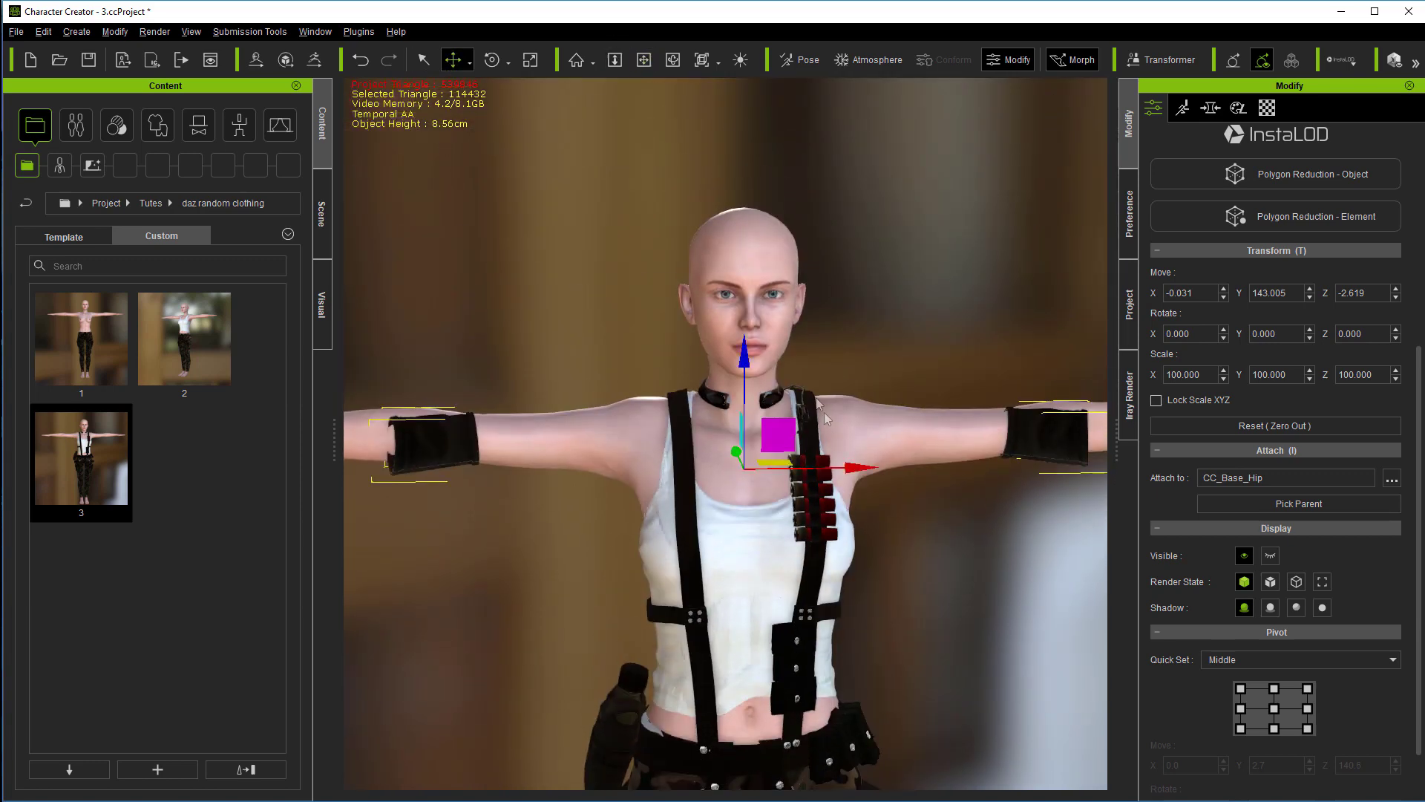
click(672, 59)
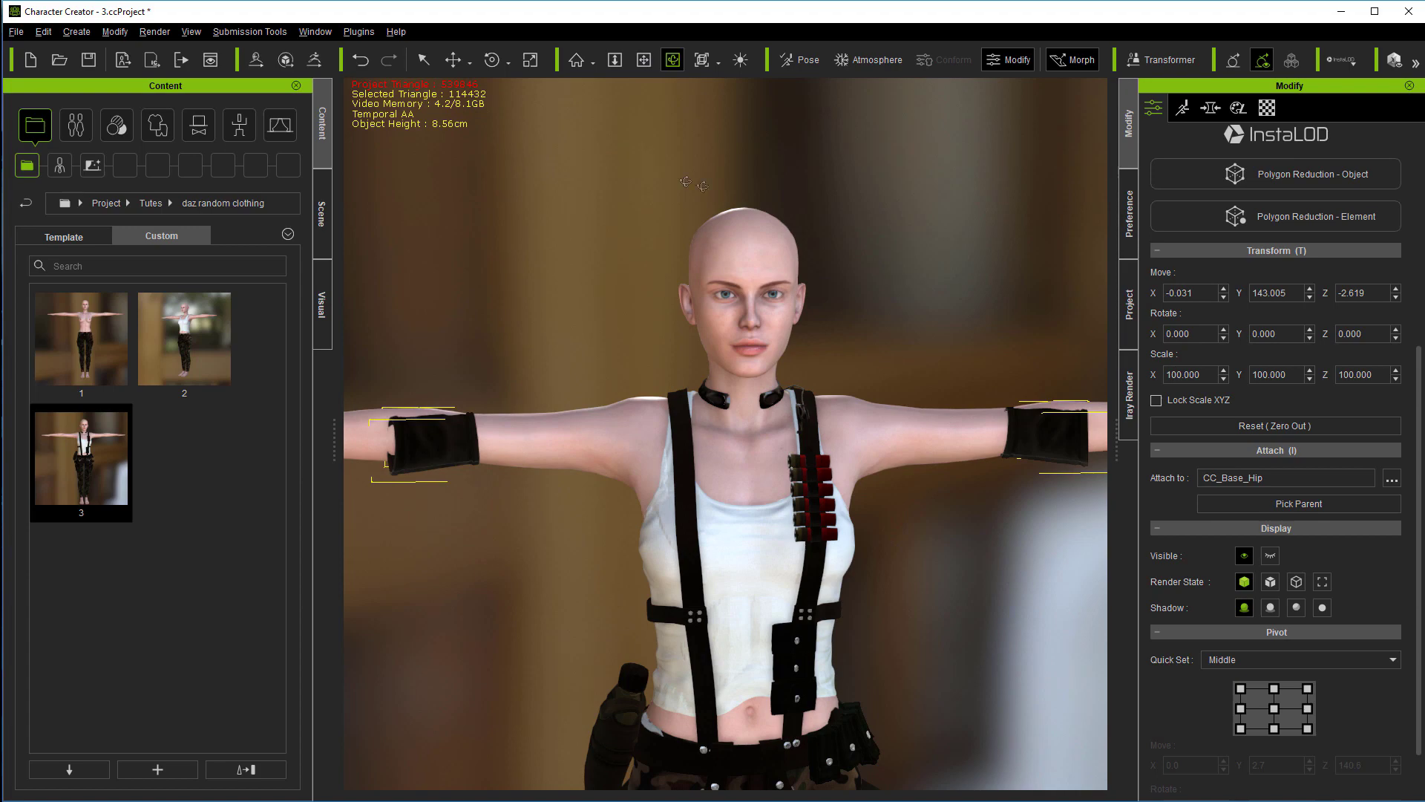
drag(816, 223, 765, 179)
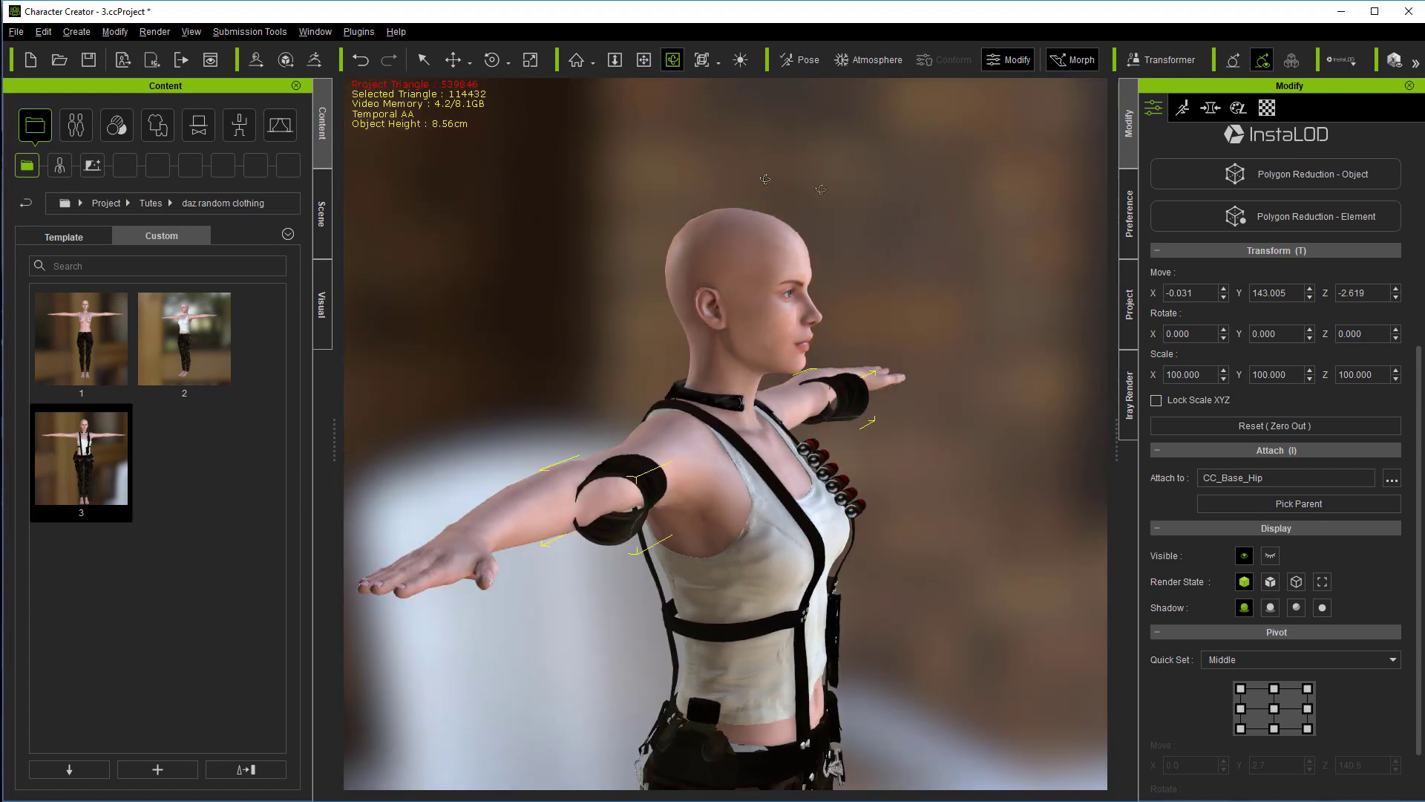
click(453, 60)
drag(643, 456, 624, 461)
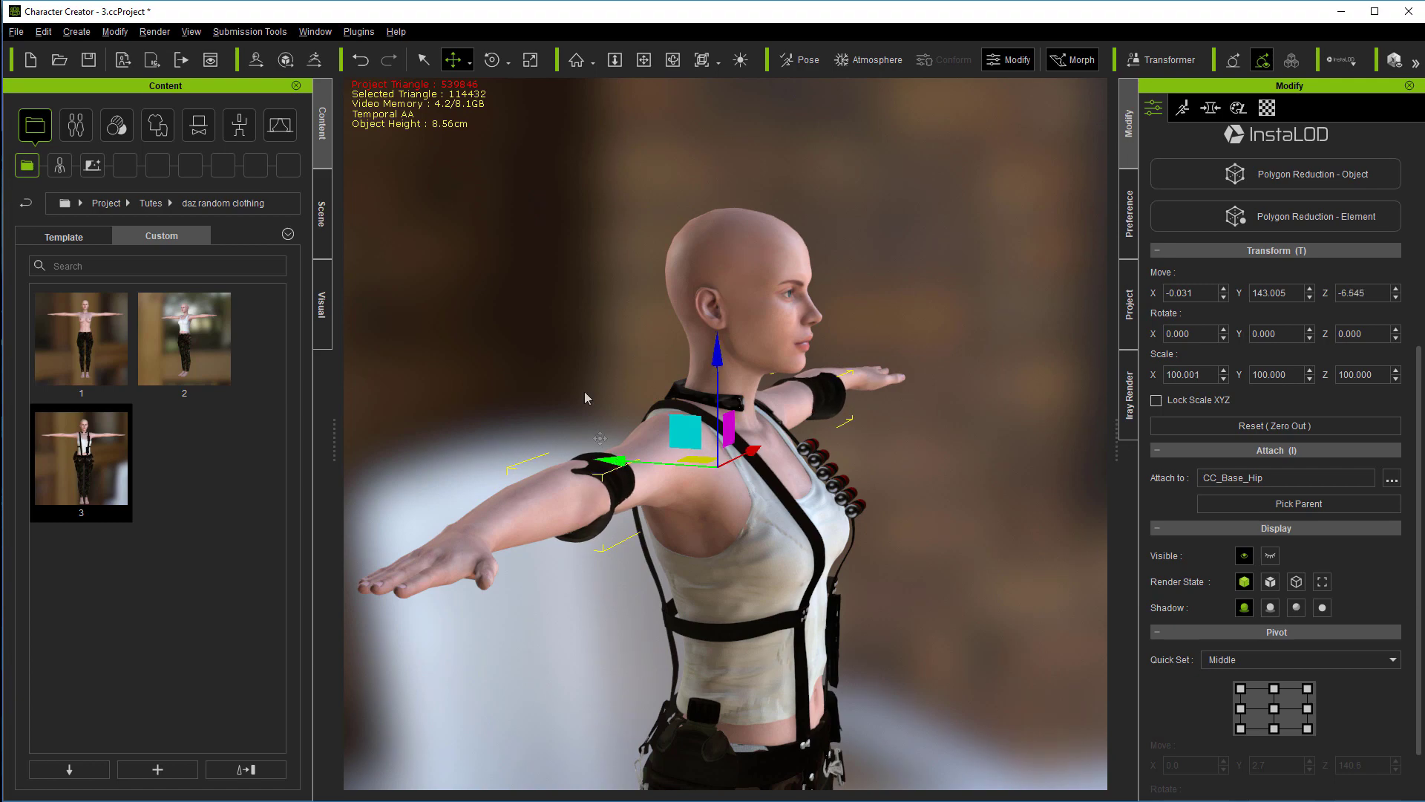
click(673, 59)
drag(584, 297, 401, 405)
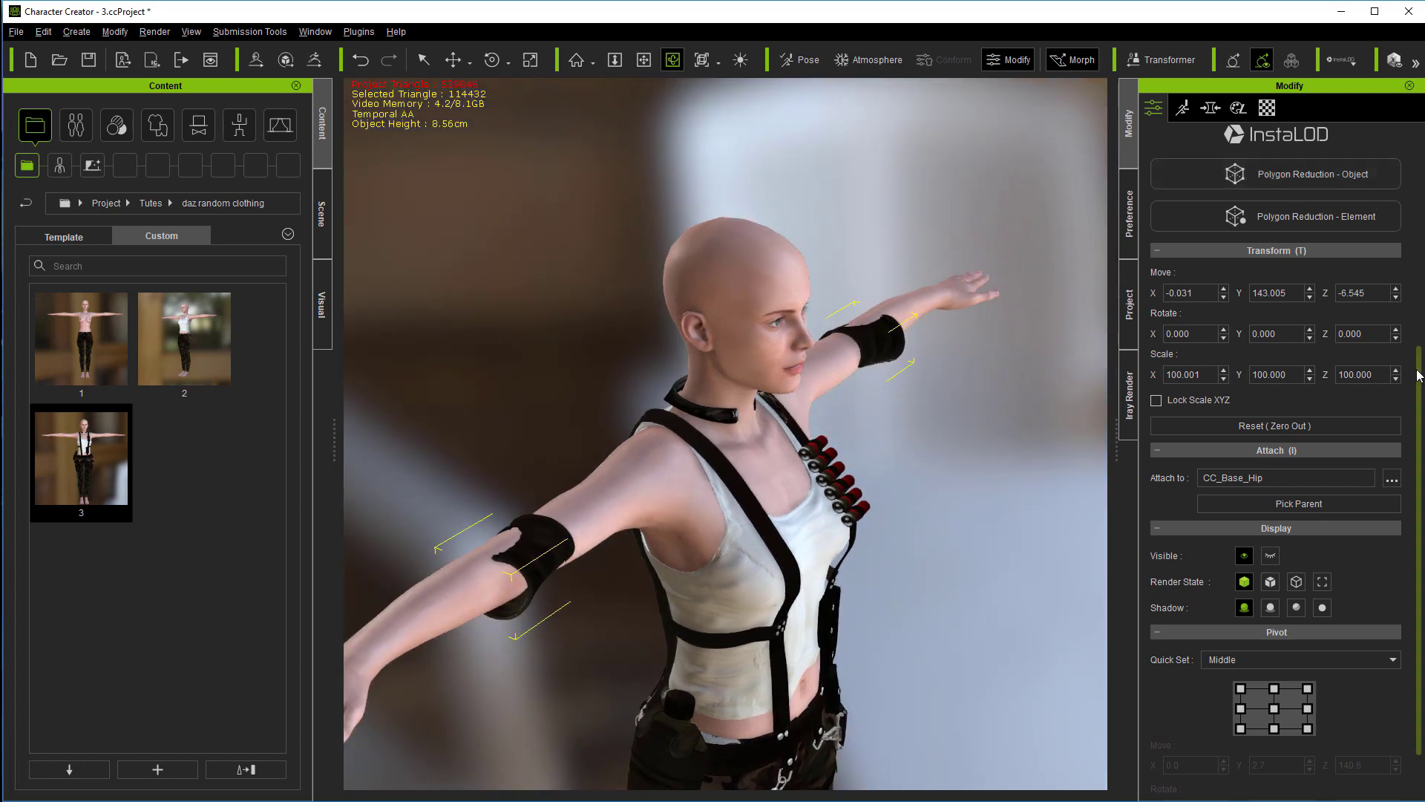
drag(1417, 380, 1418, 209)
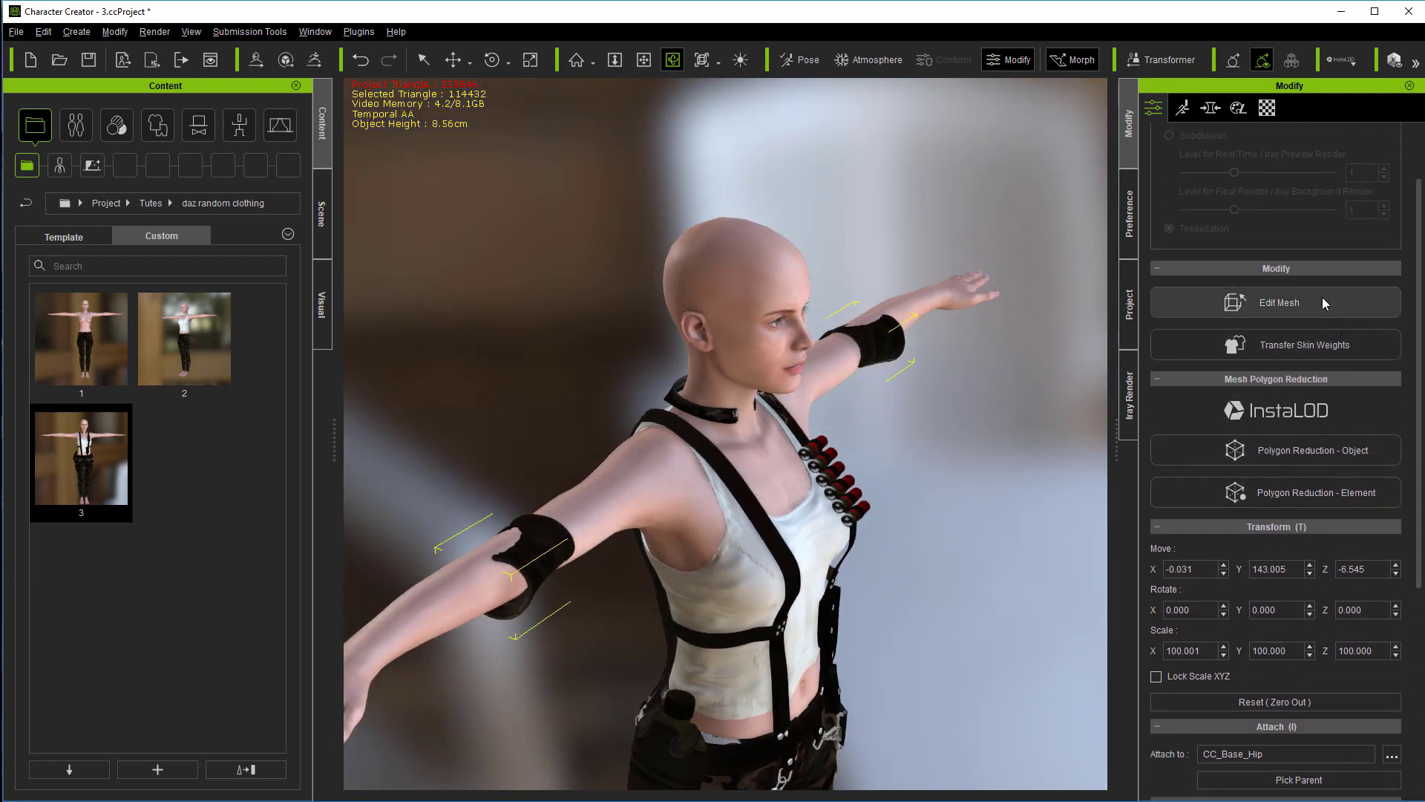
- Enter mesh element editing and select only the screen-left elbow pad
click(1198, 325)
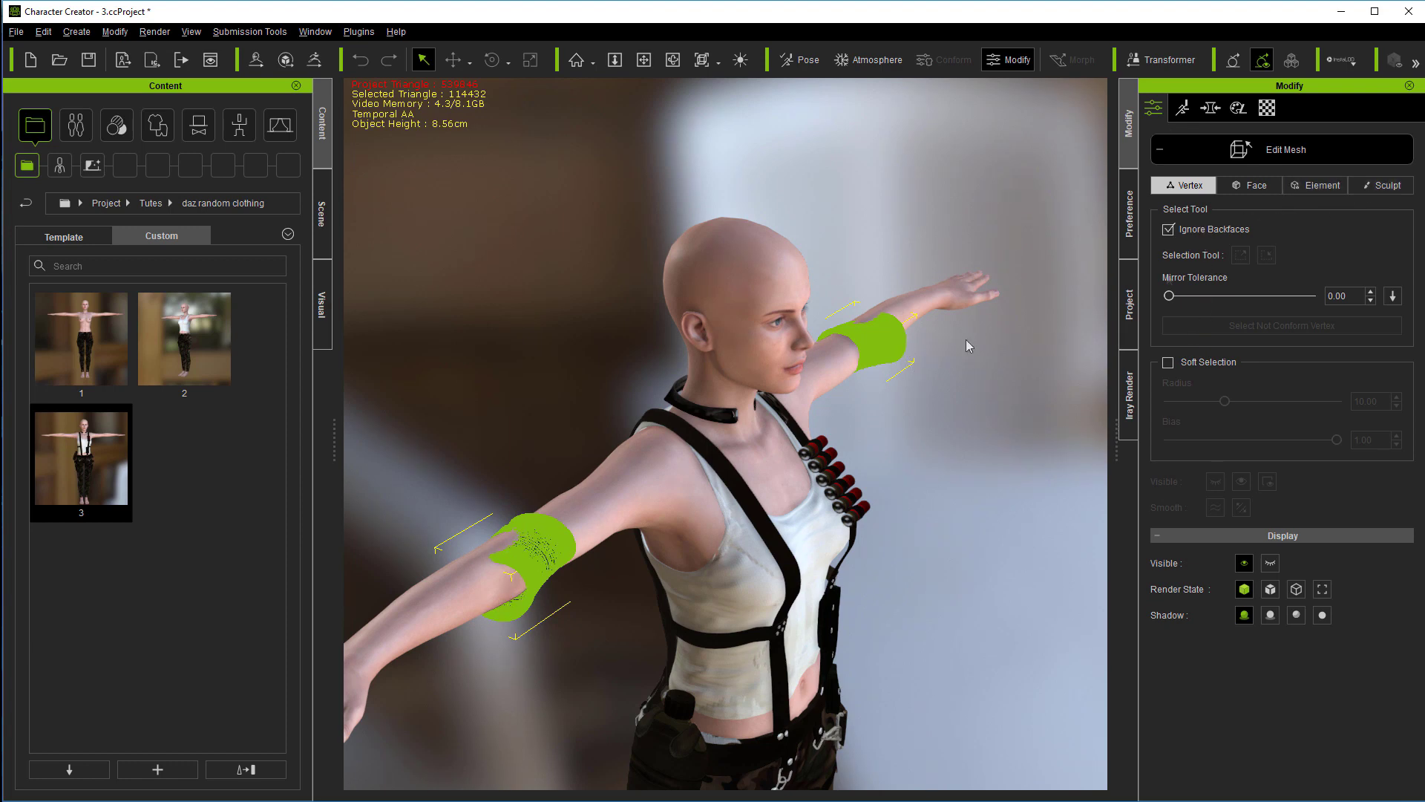
click(1318, 191)
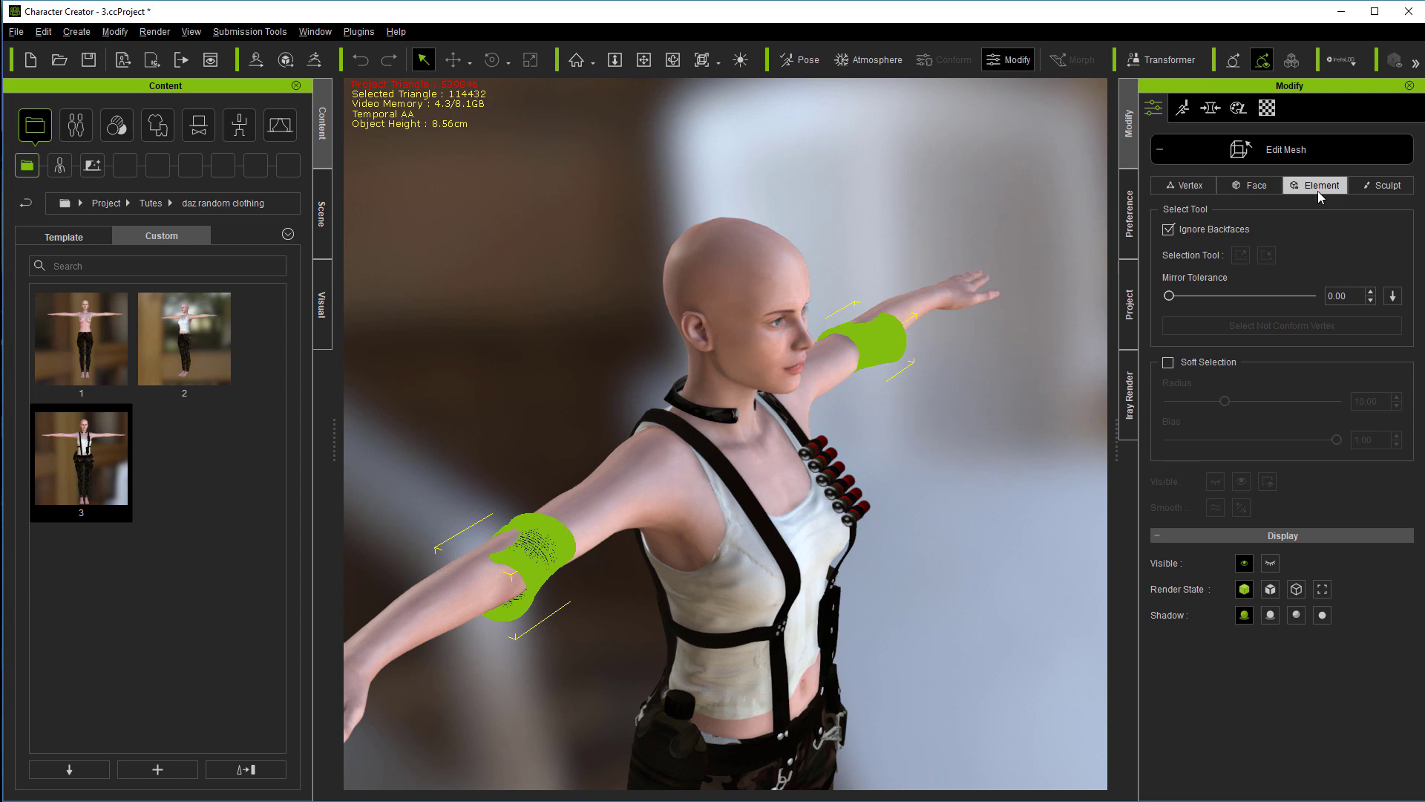
click(980, 470)
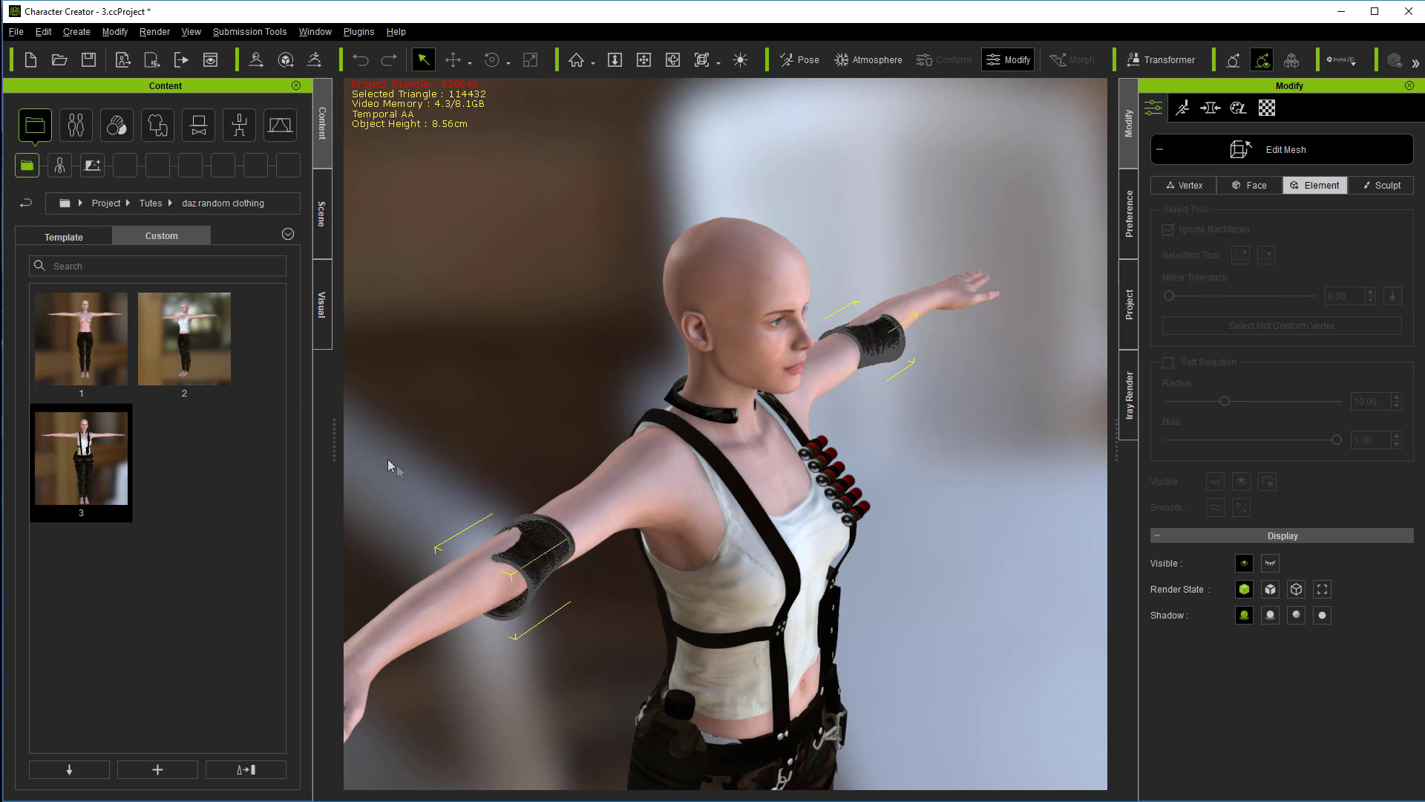
drag(383, 455, 621, 675)
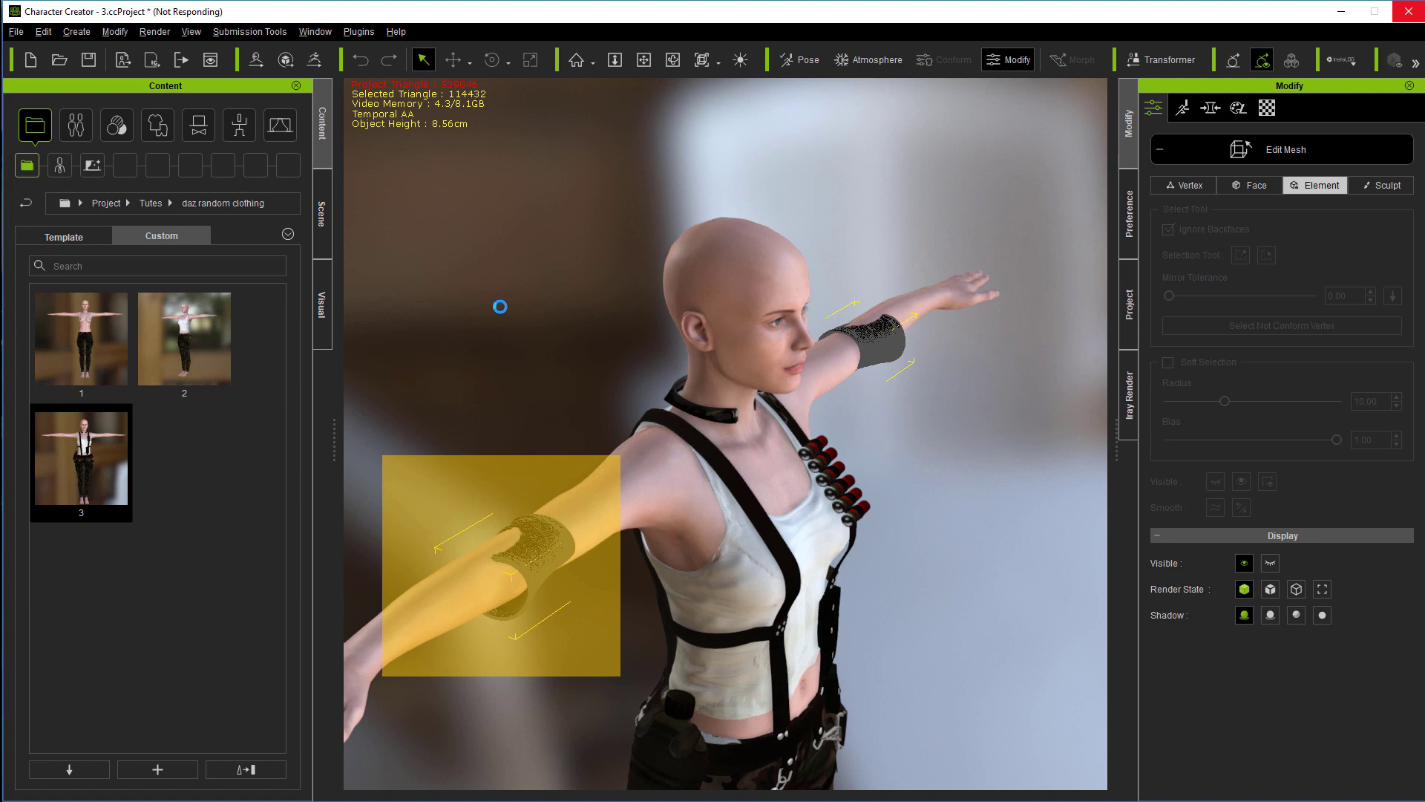
- Rotate the left elbow pad to wrap the upper arm and raise it higher
click(494, 65)
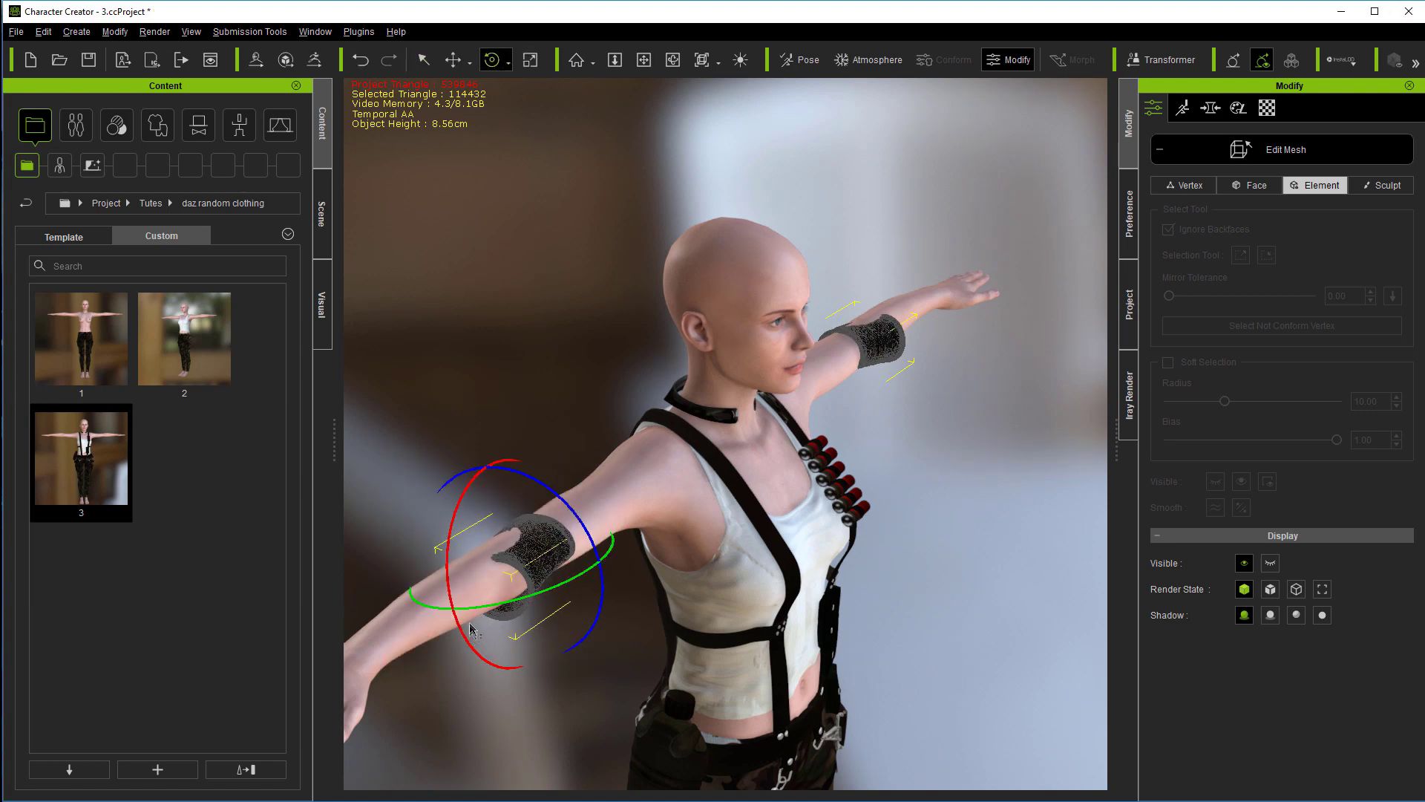
drag(472, 629, 445, 602)
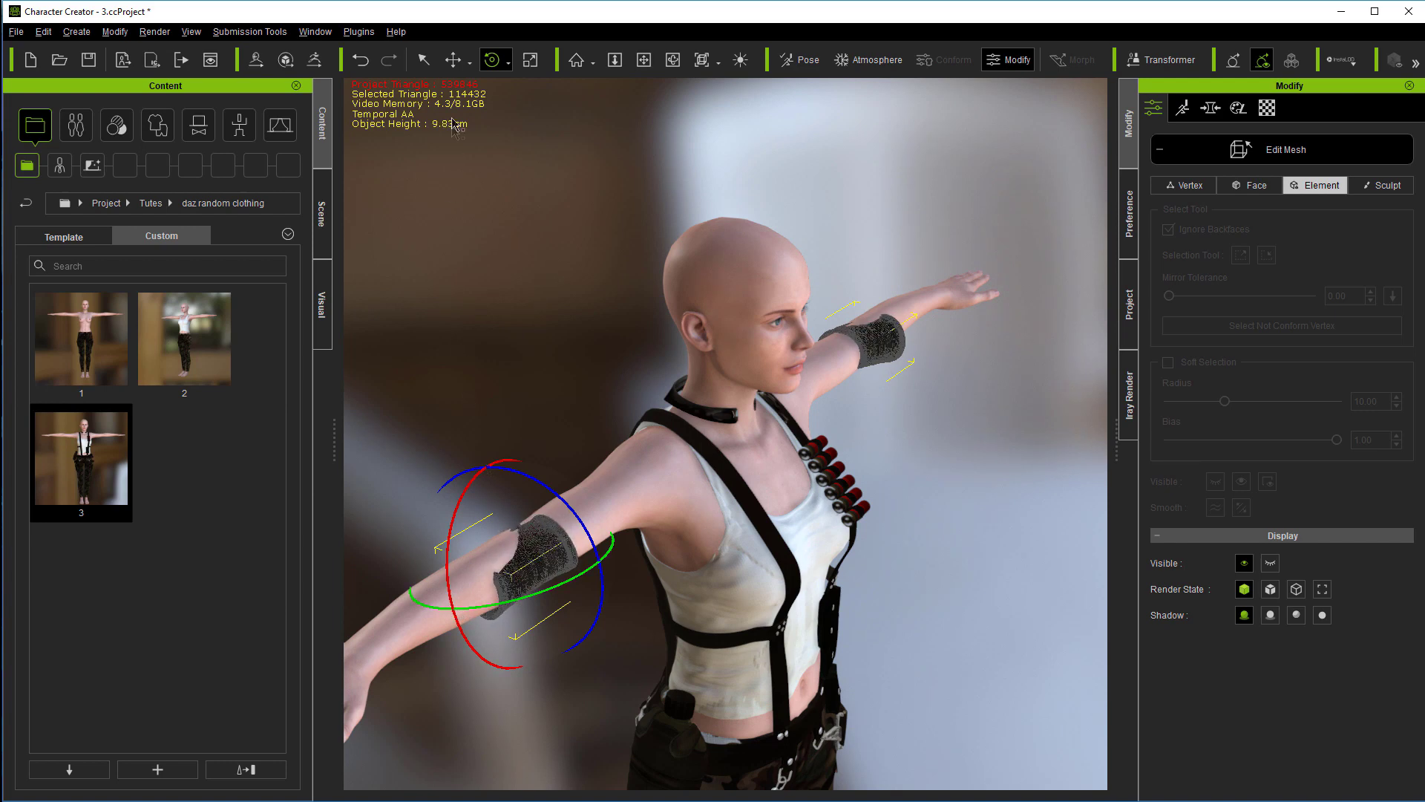
click(453, 60)
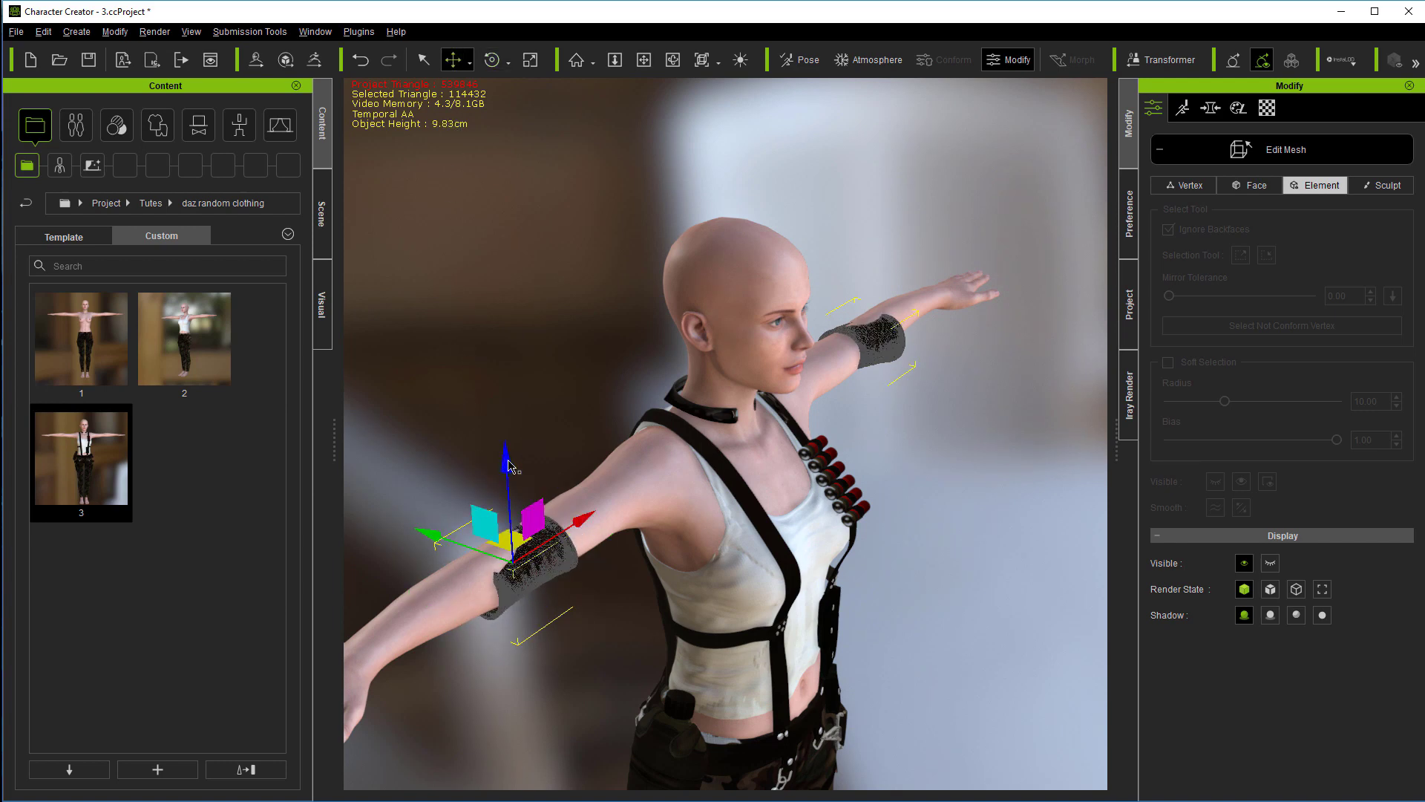
drag(505, 463, 493, 448)
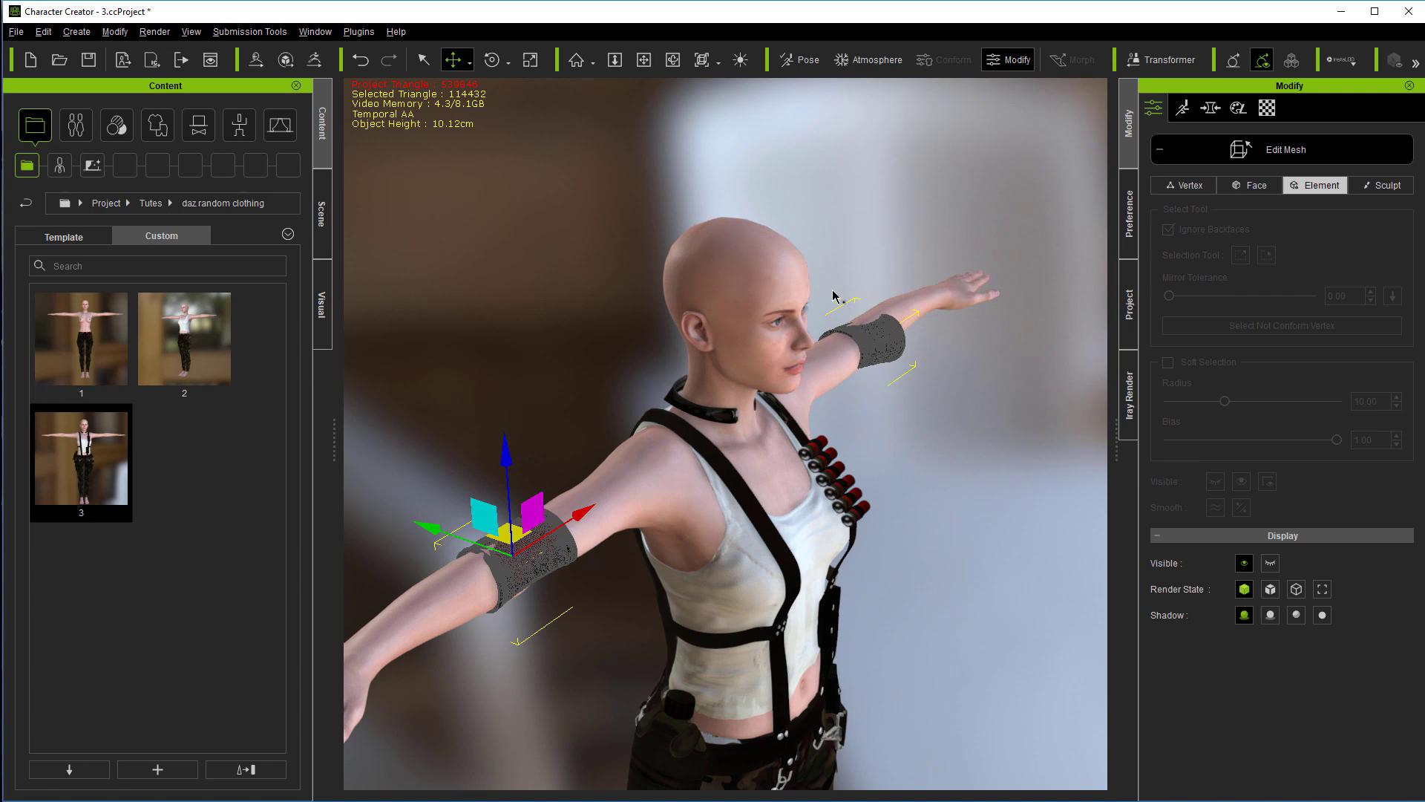
drag(805, 236, 973, 447)
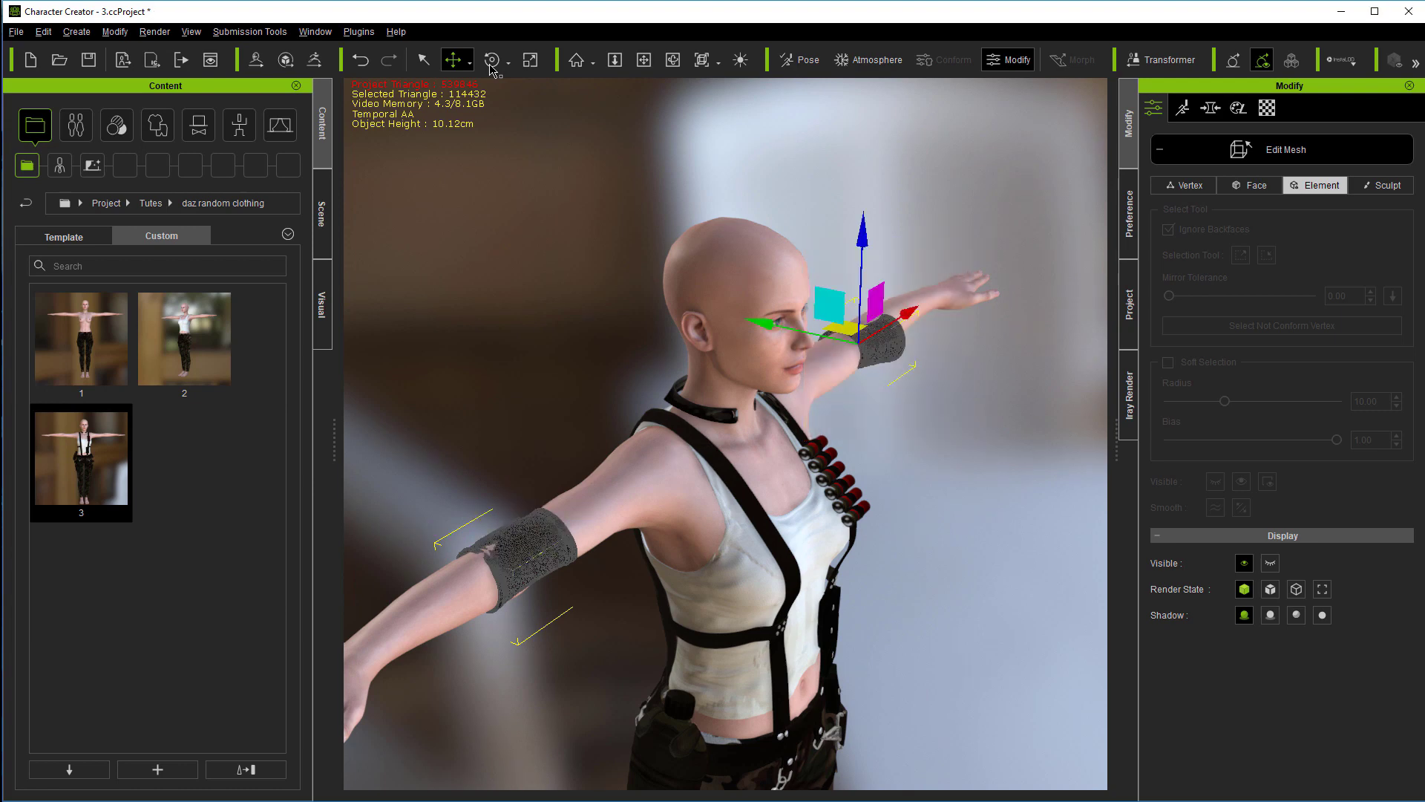
- Rotate the screen-right elbow pad around the arm and nudge it vertically
click(491, 60)
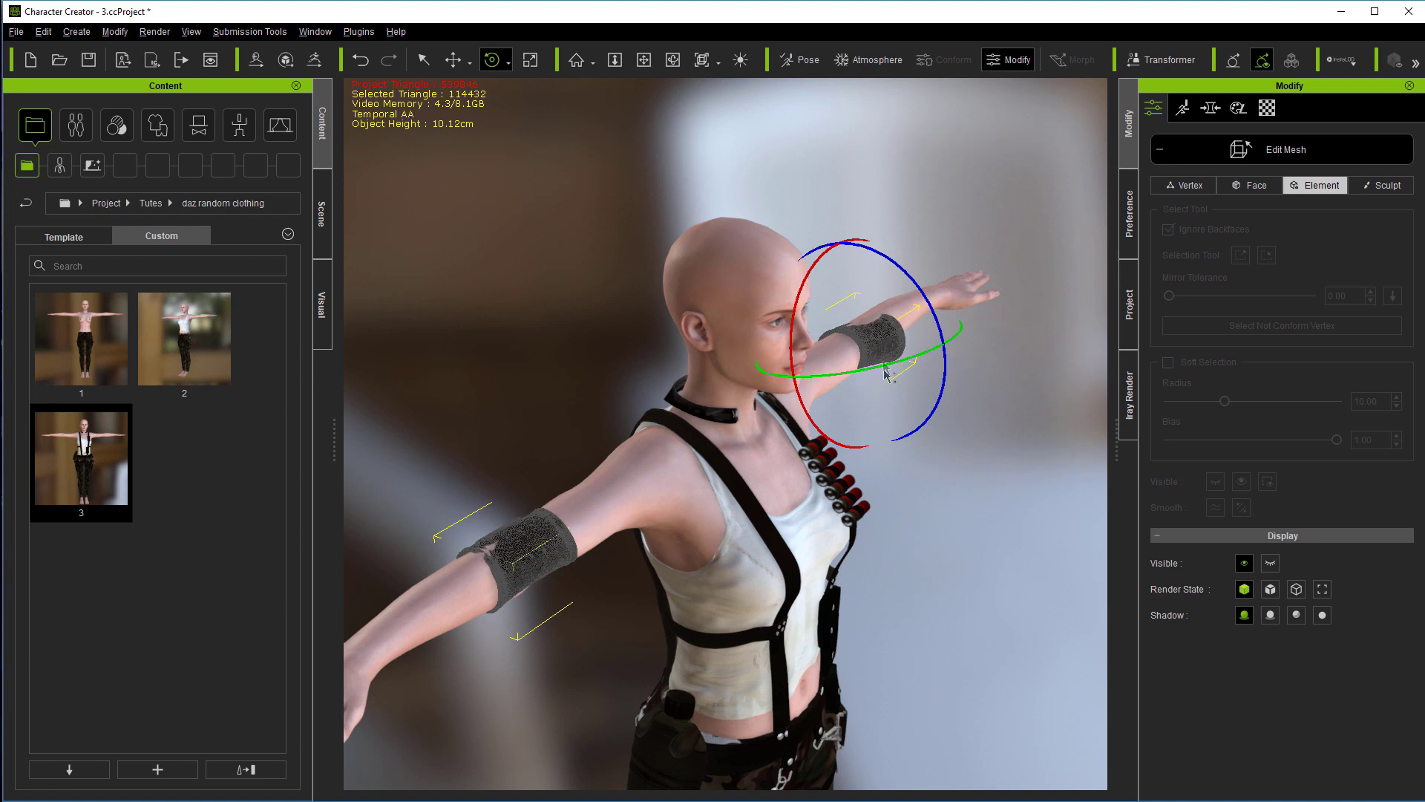
drag(887, 374, 814, 420)
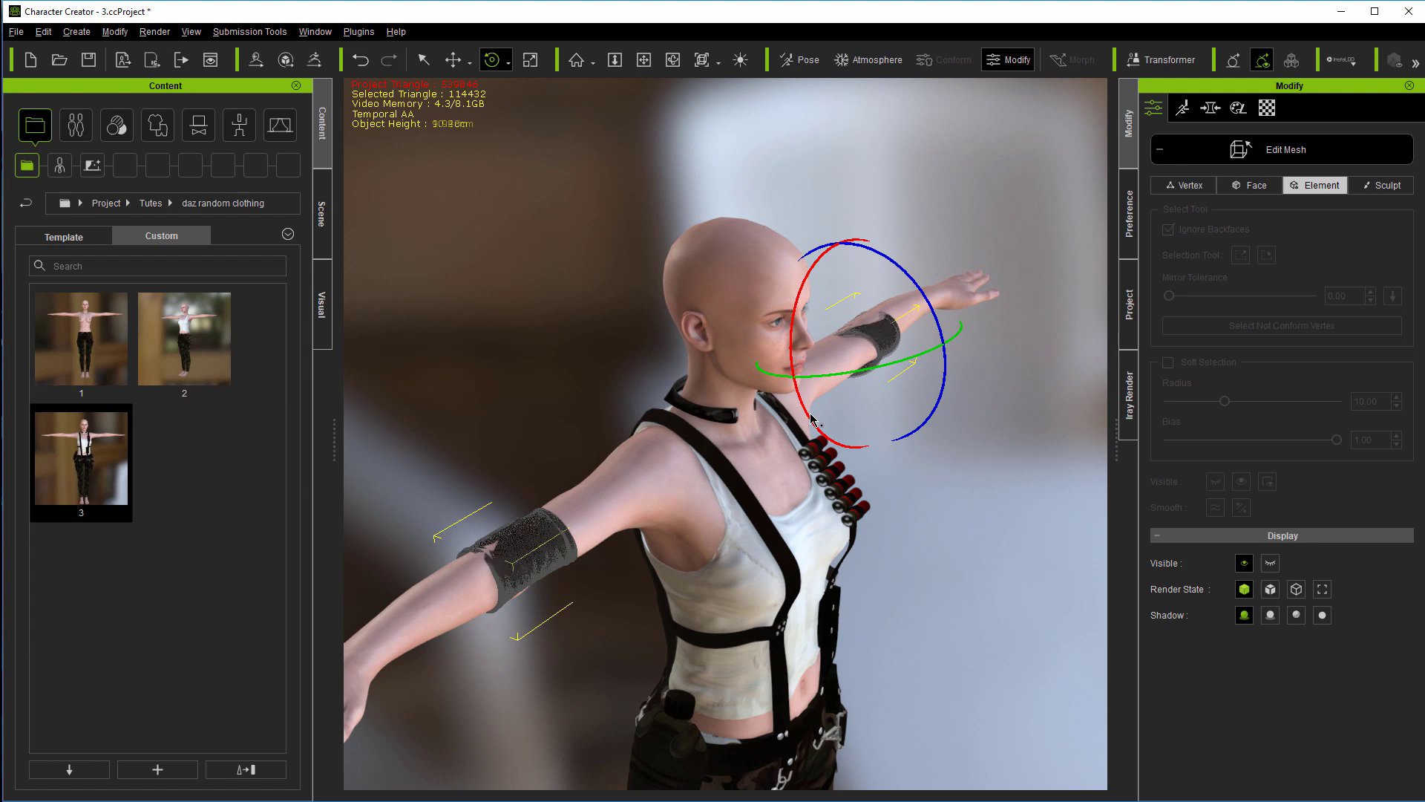
click(453, 59)
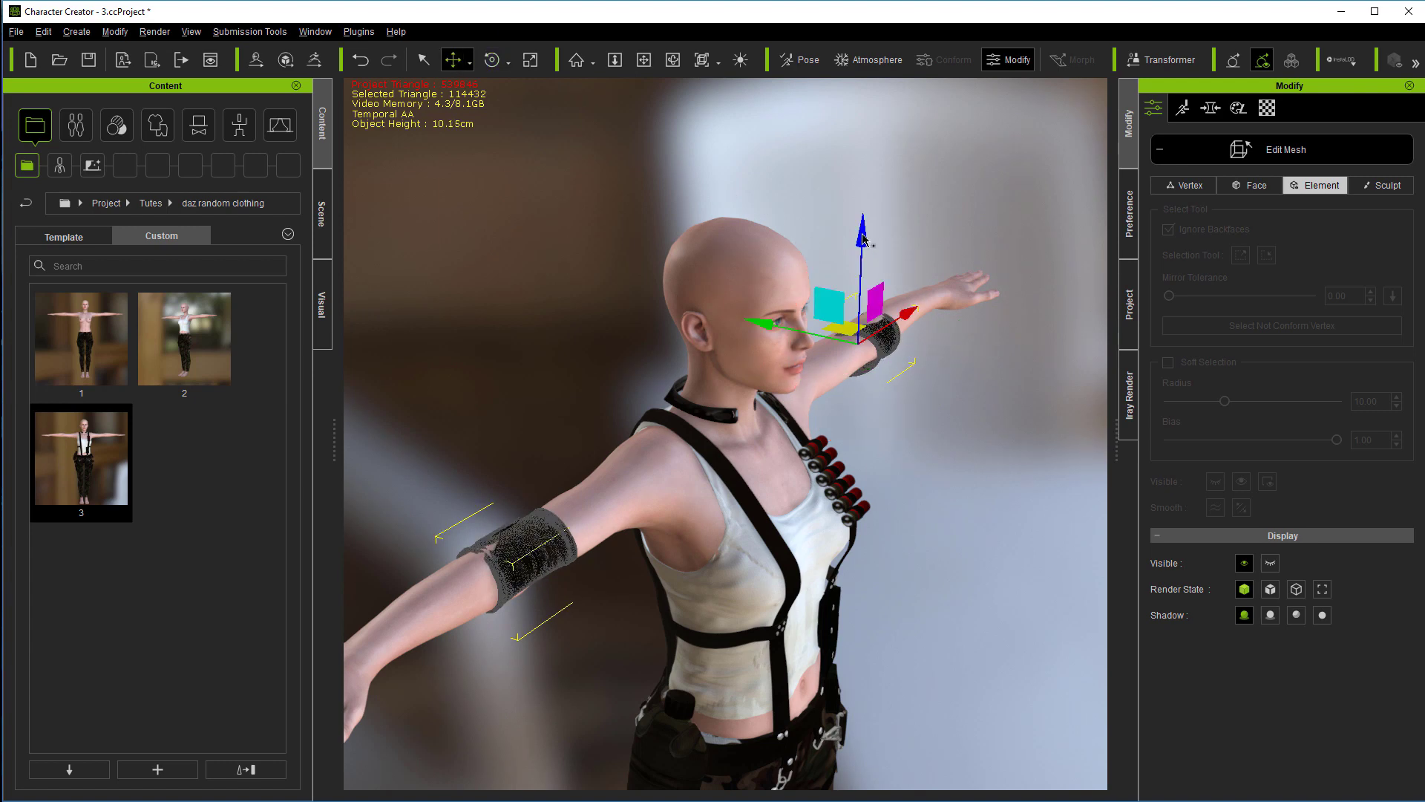
drag(862, 241, 858, 234)
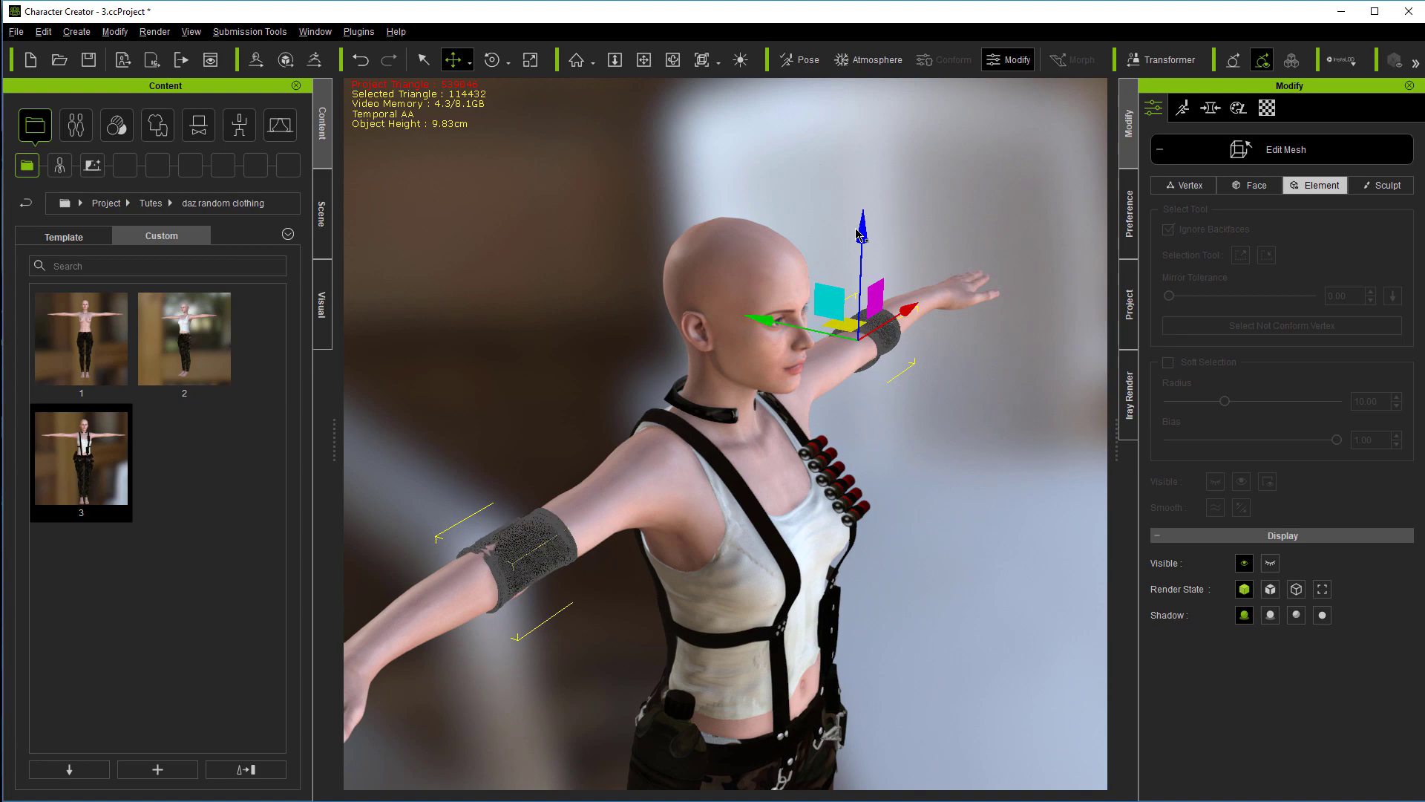
- Check the pad from behind and slide it along the arm toward the elbow
click(673, 59)
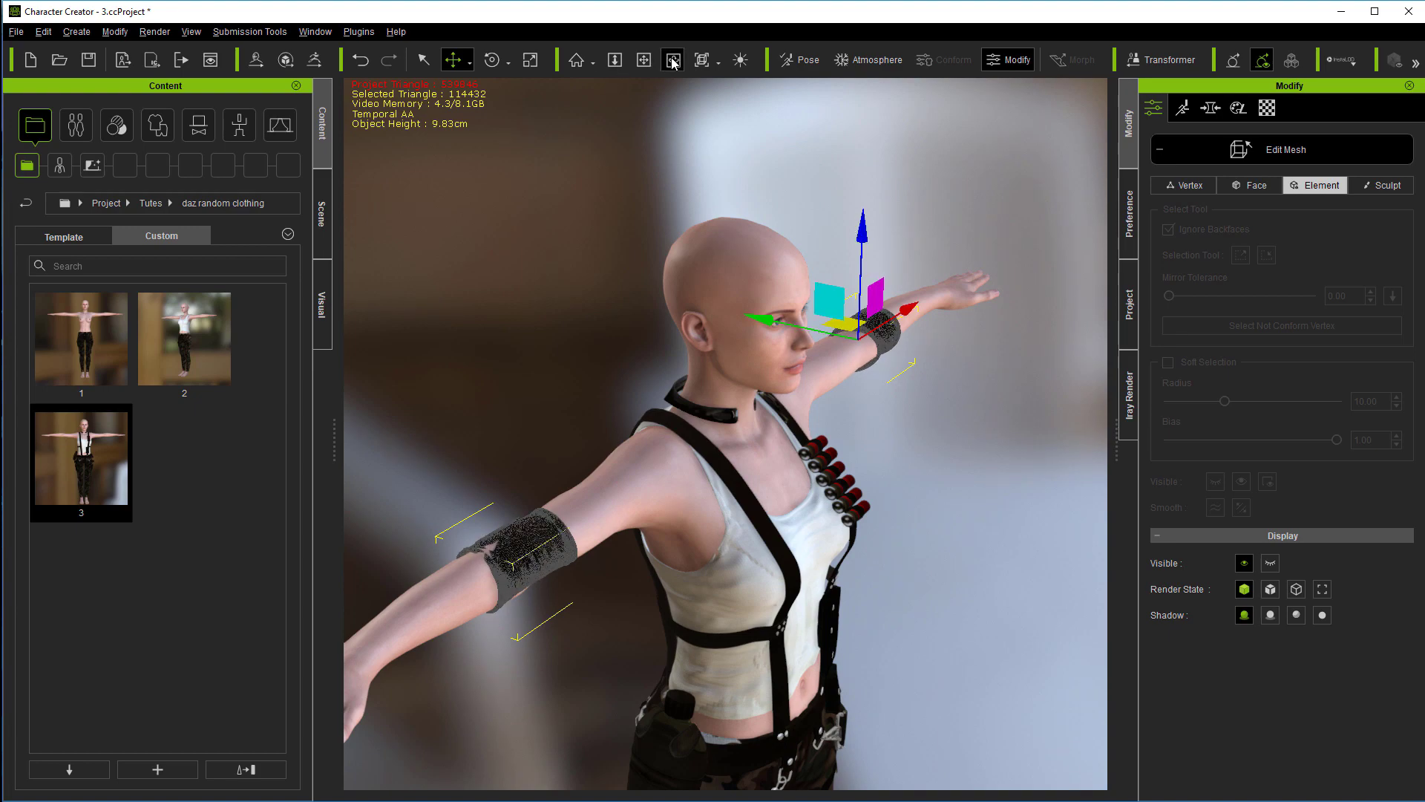
drag(619, 217, 853, 272)
click(454, 59)
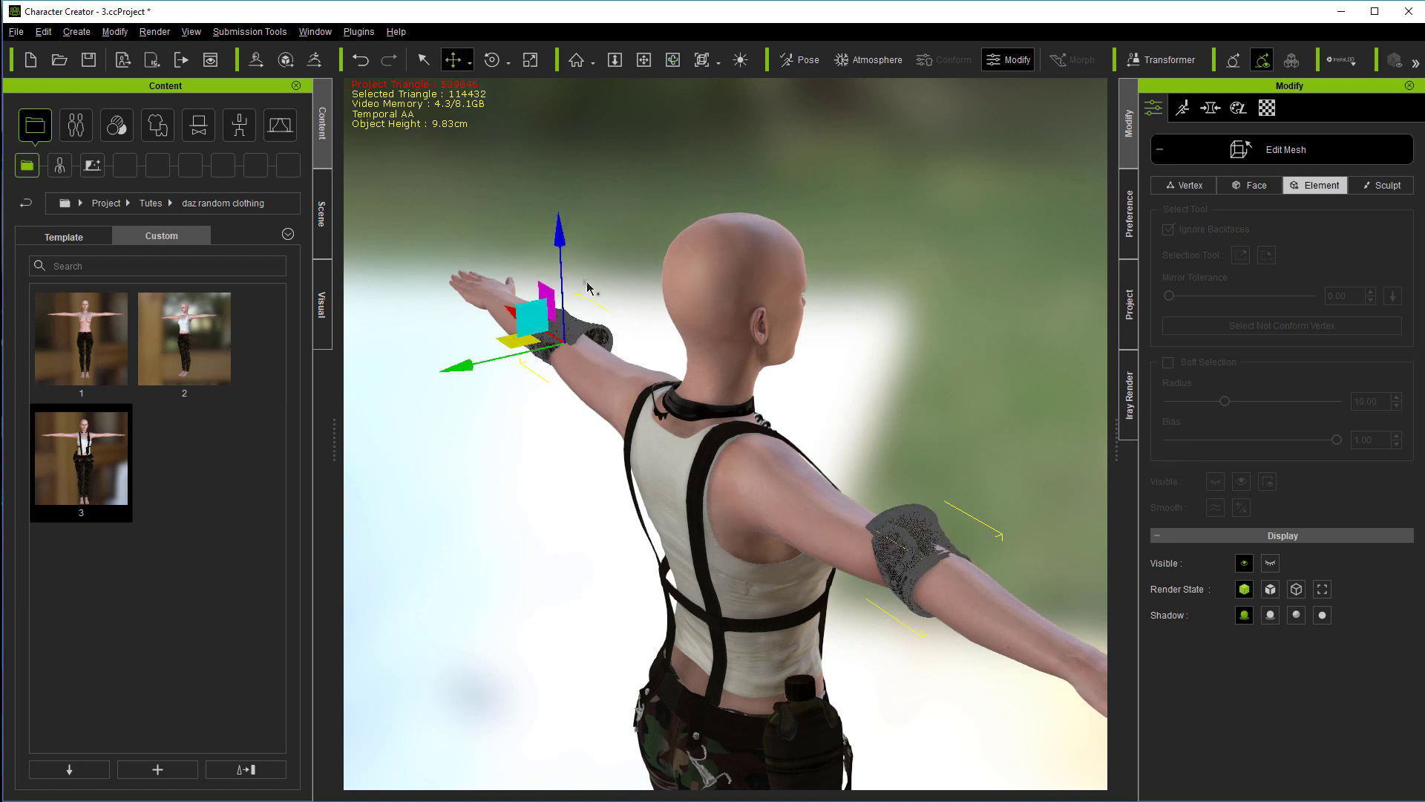
drag(479, 363, 463, 366)
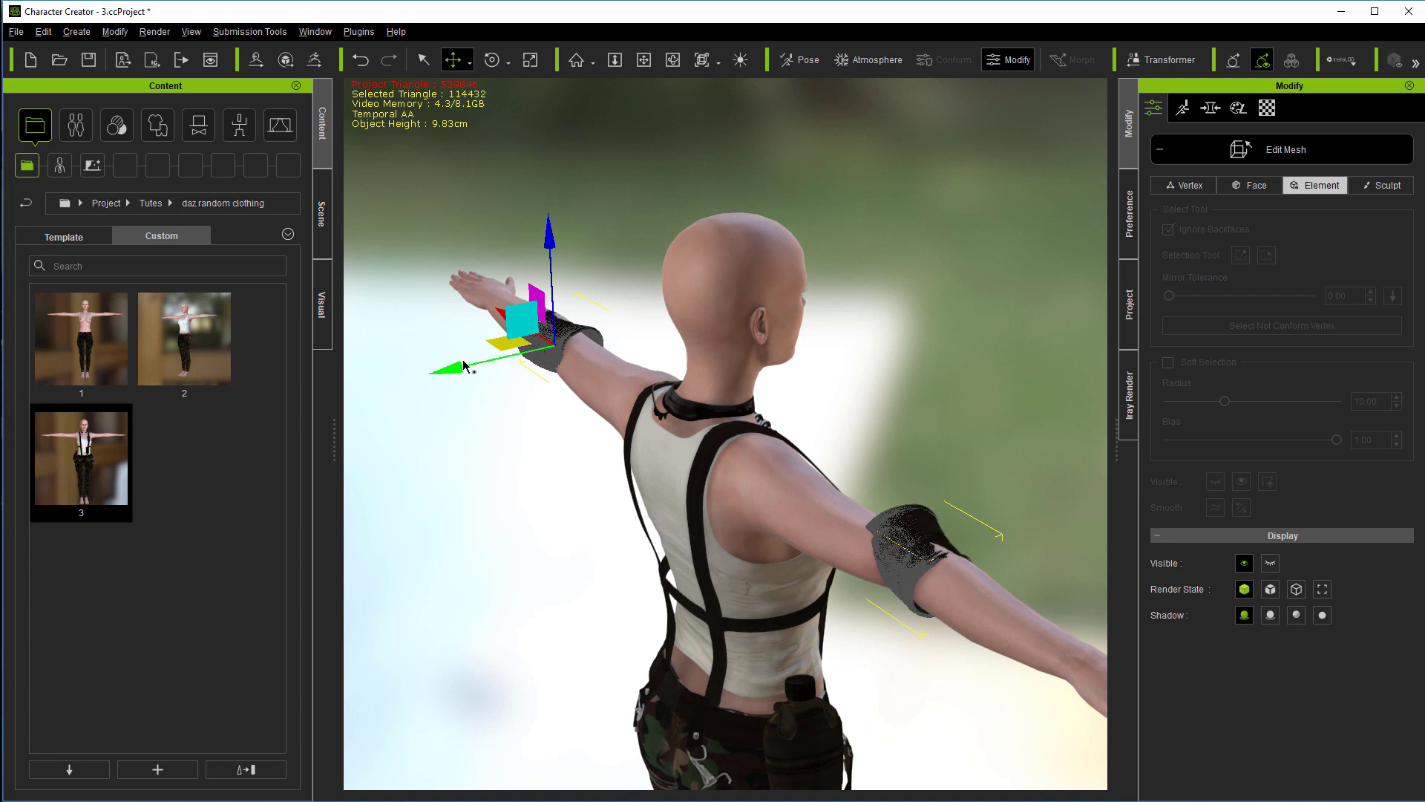
click(491, 59)
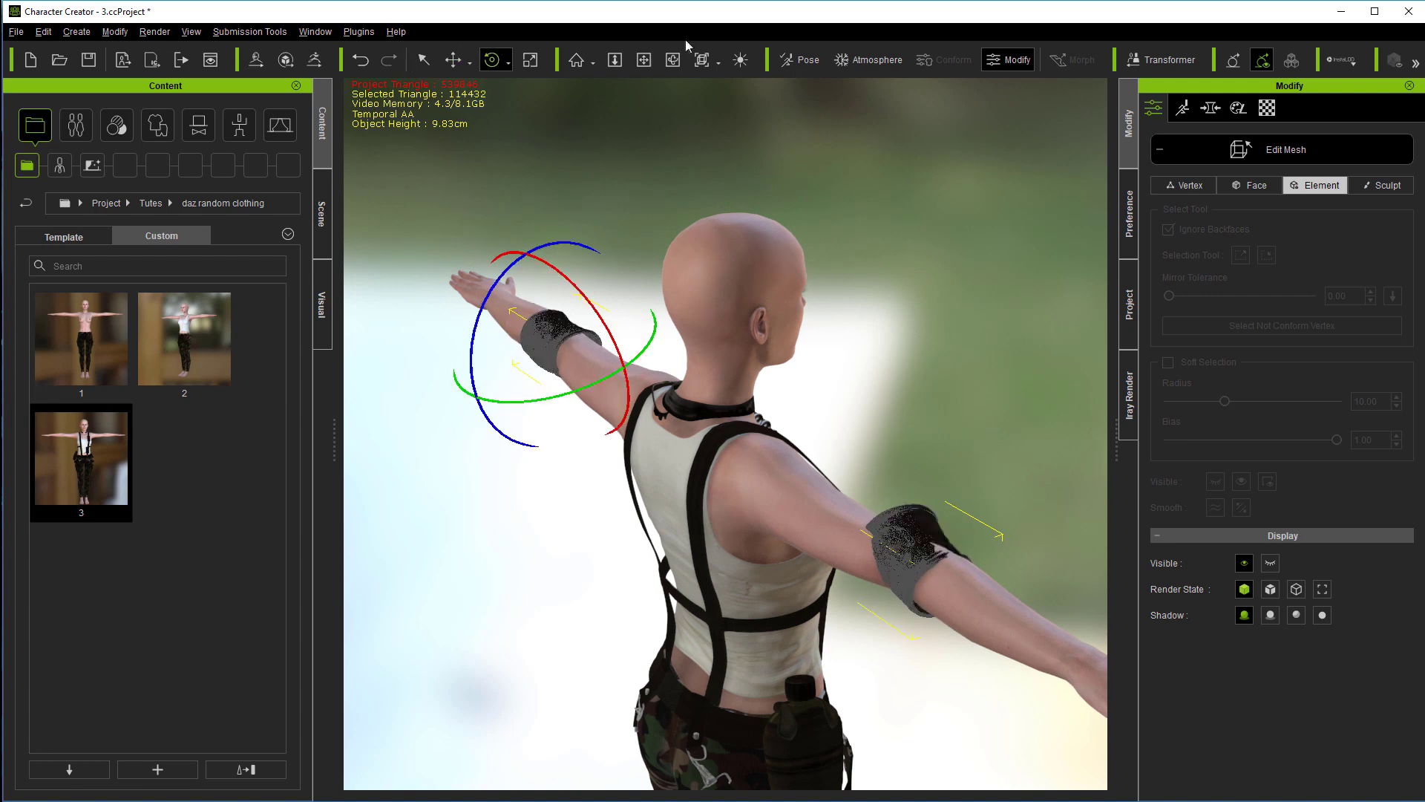
click(672, 59)
drag(833, 334, 815, 632)
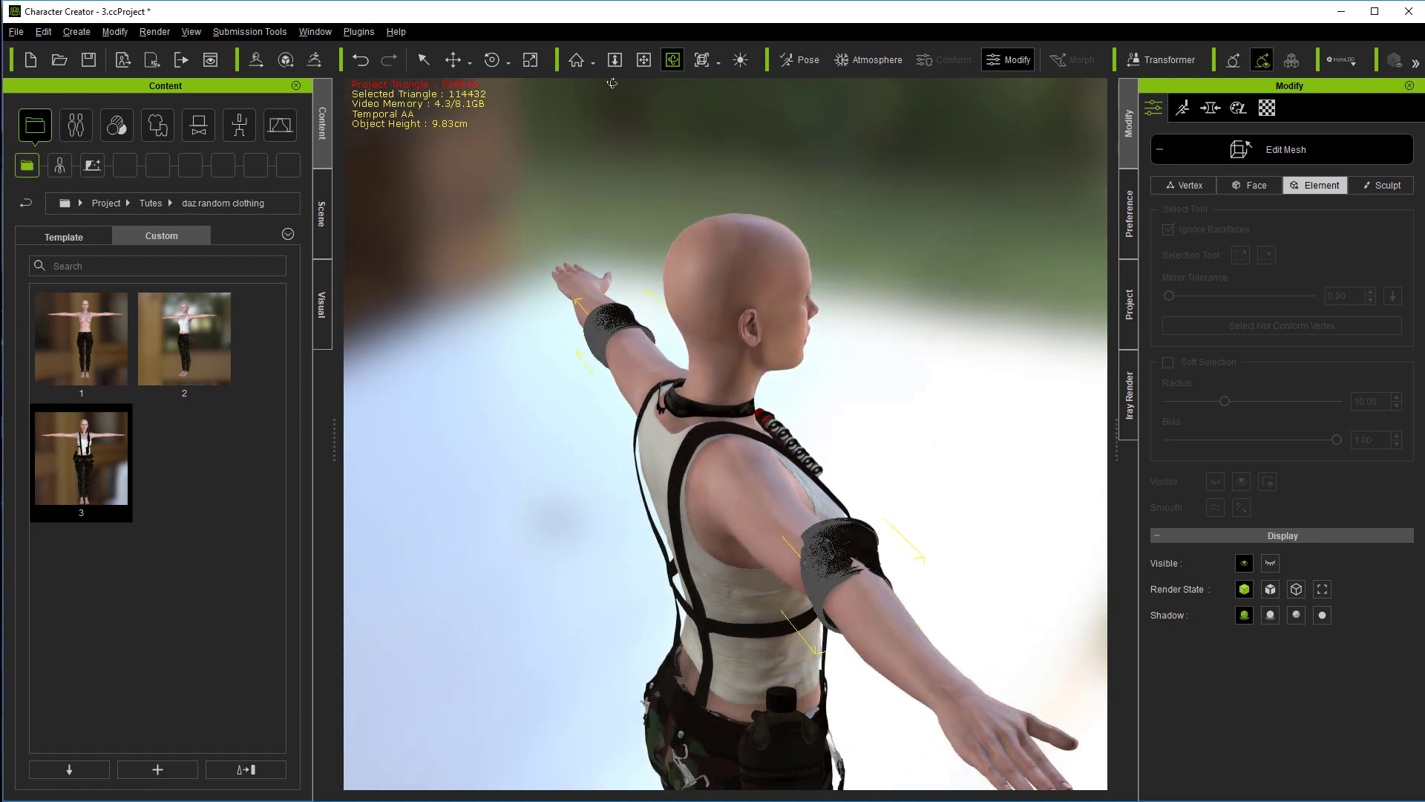
- Re-angle the first elbow pad around its arm and nudge it slightly along it
click(423, 59)
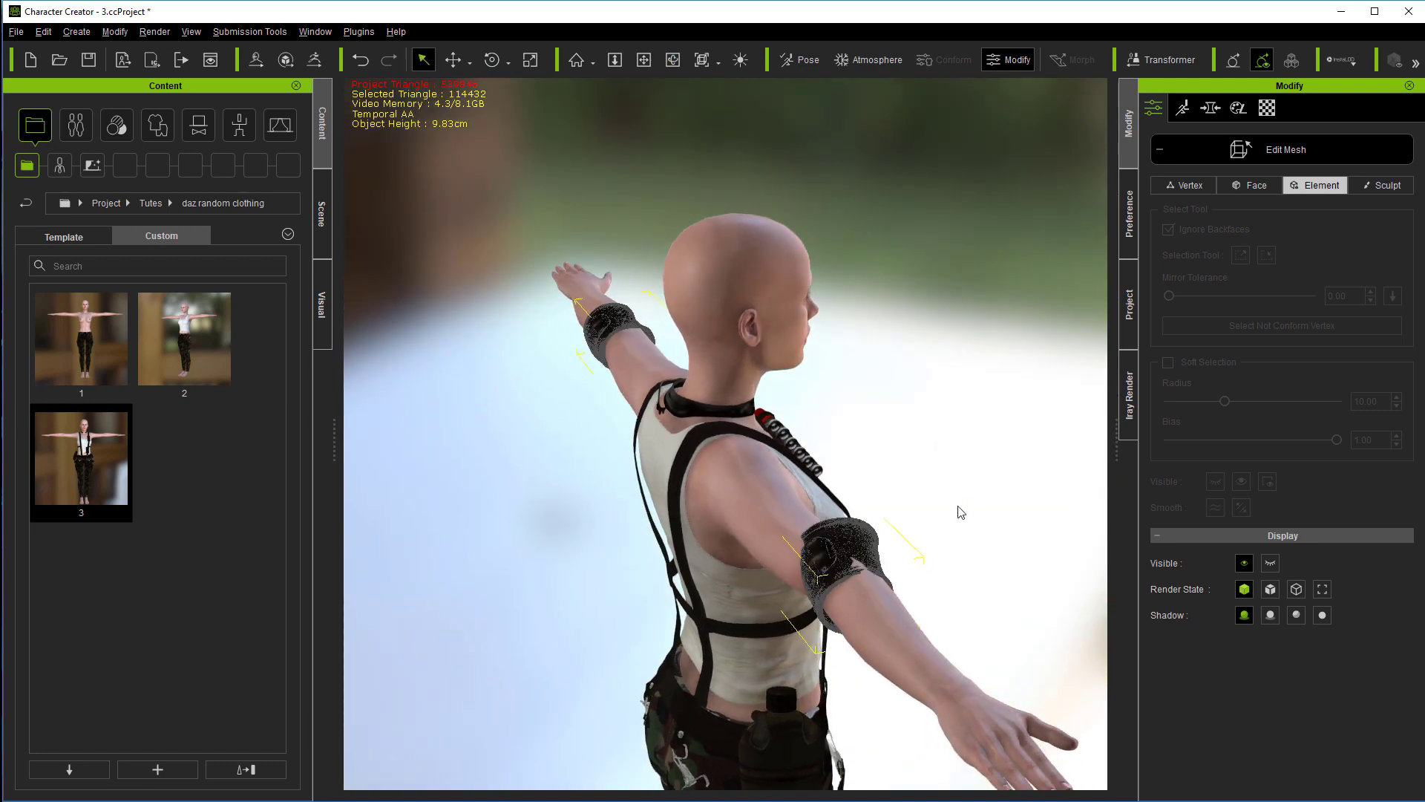
drag(859, 595, 637, 510)
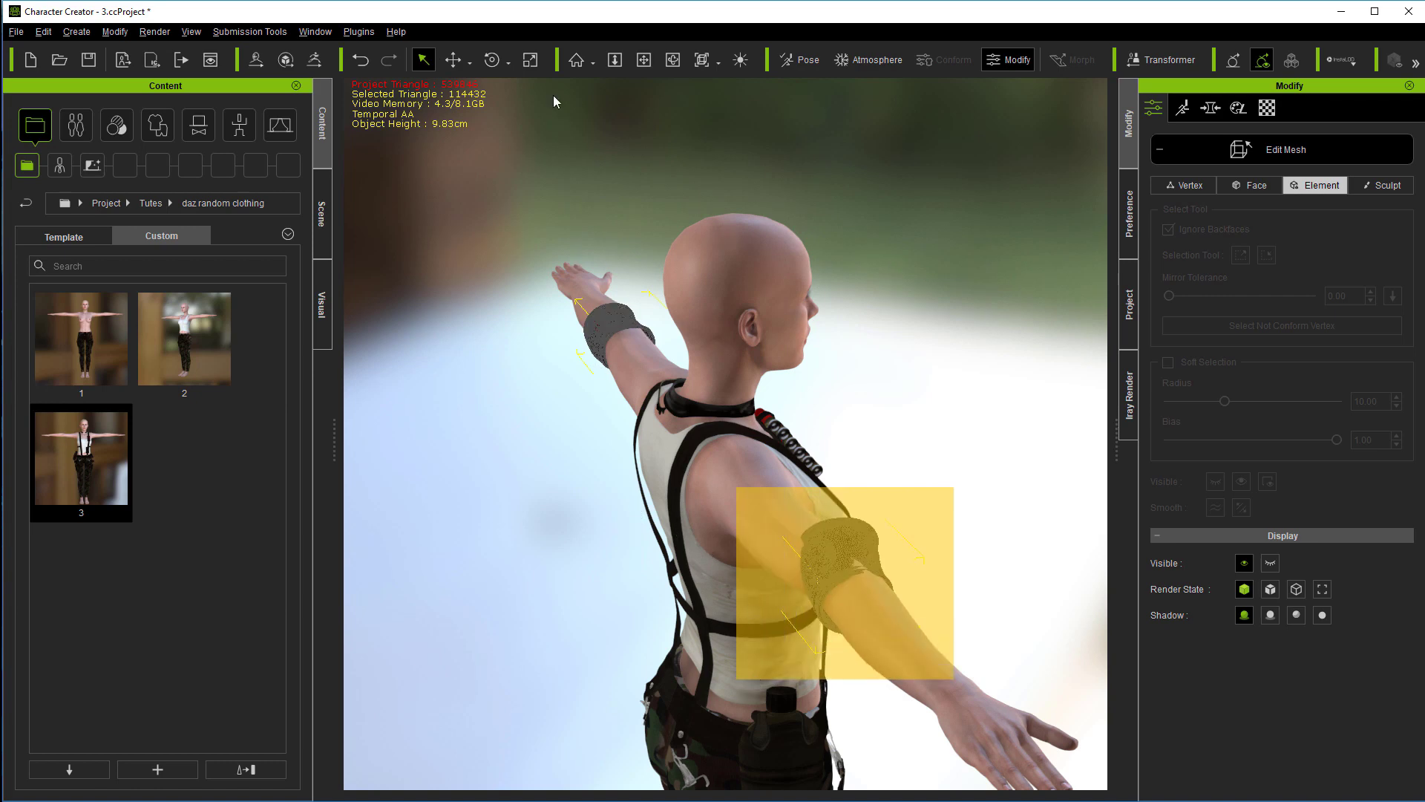
click(495, 65)
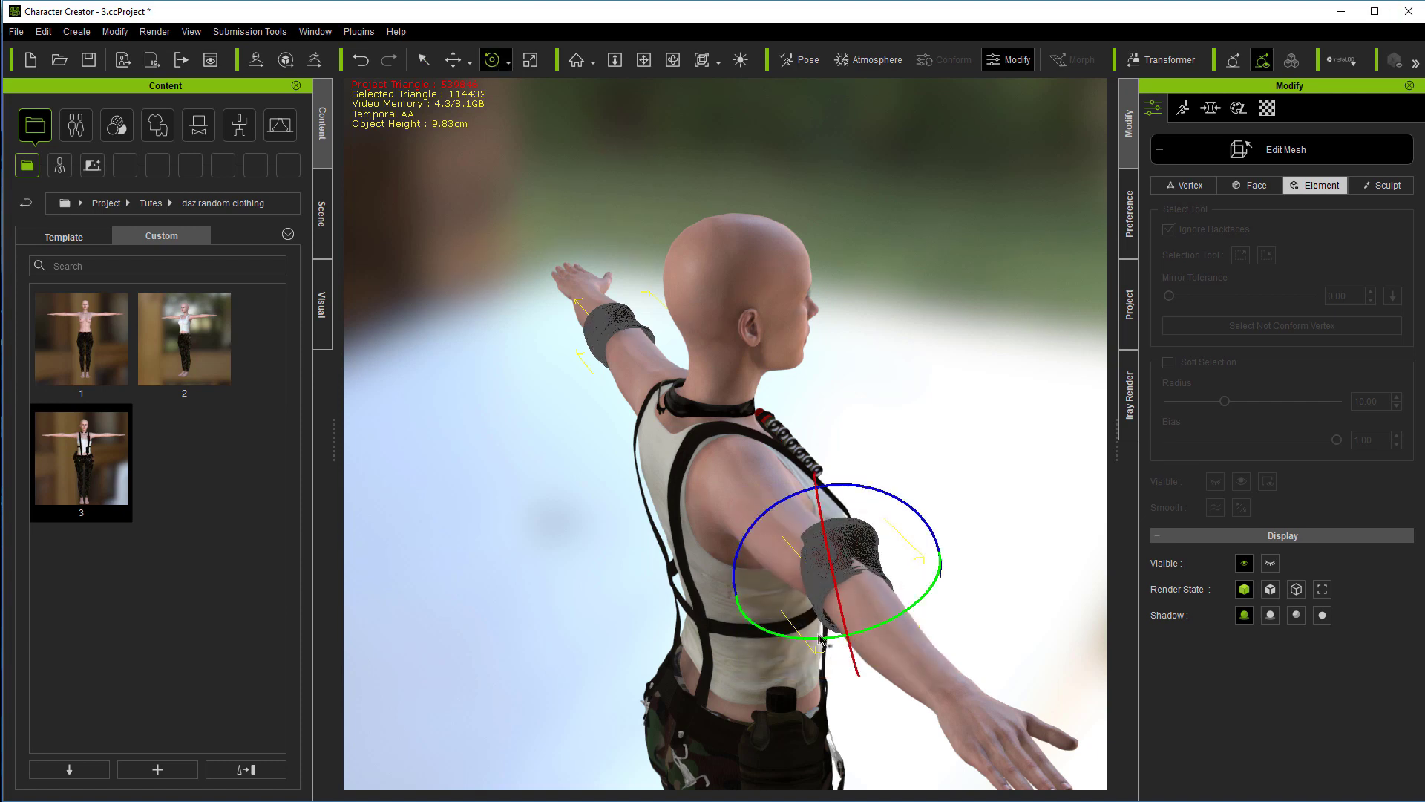
drag(818, 638, 891, 601)
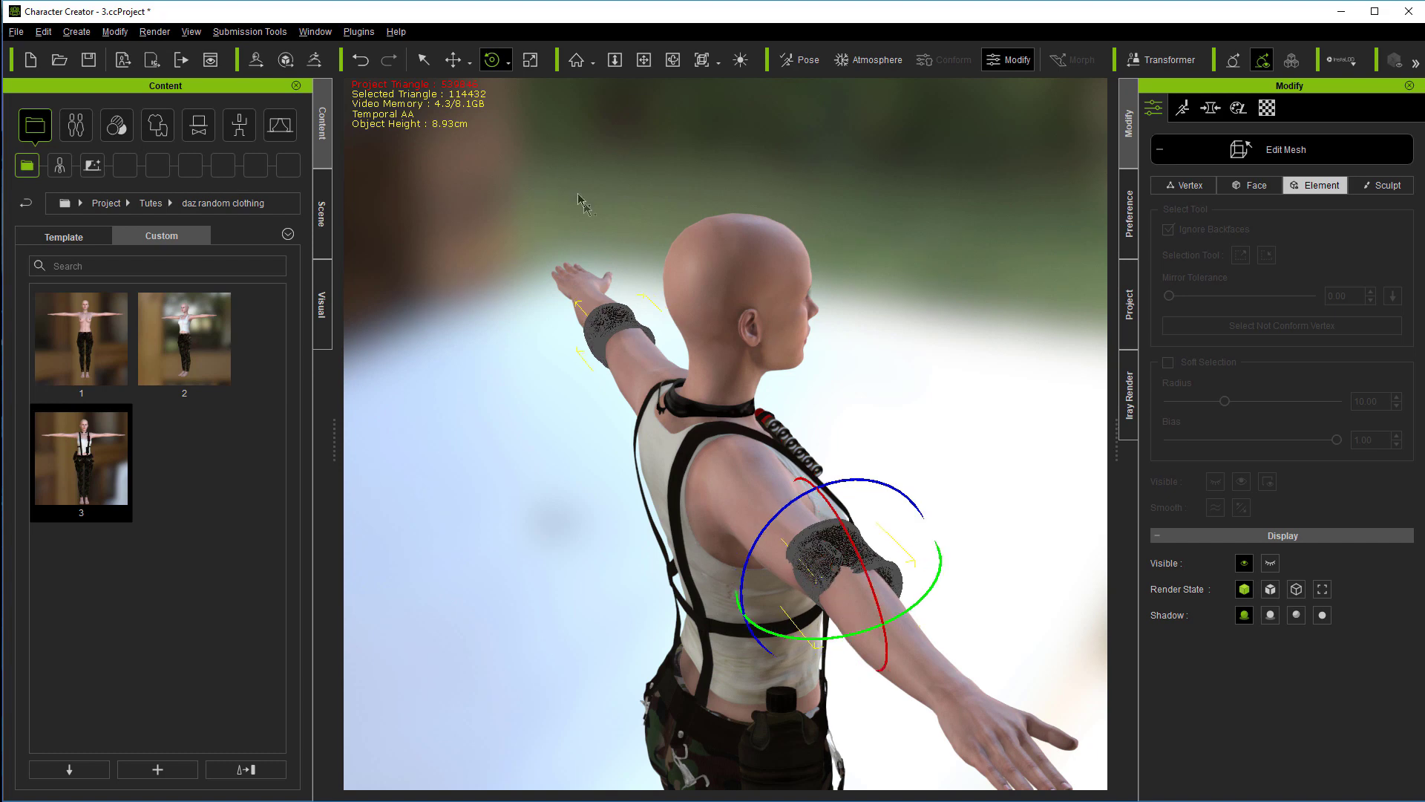
click(453, 59)
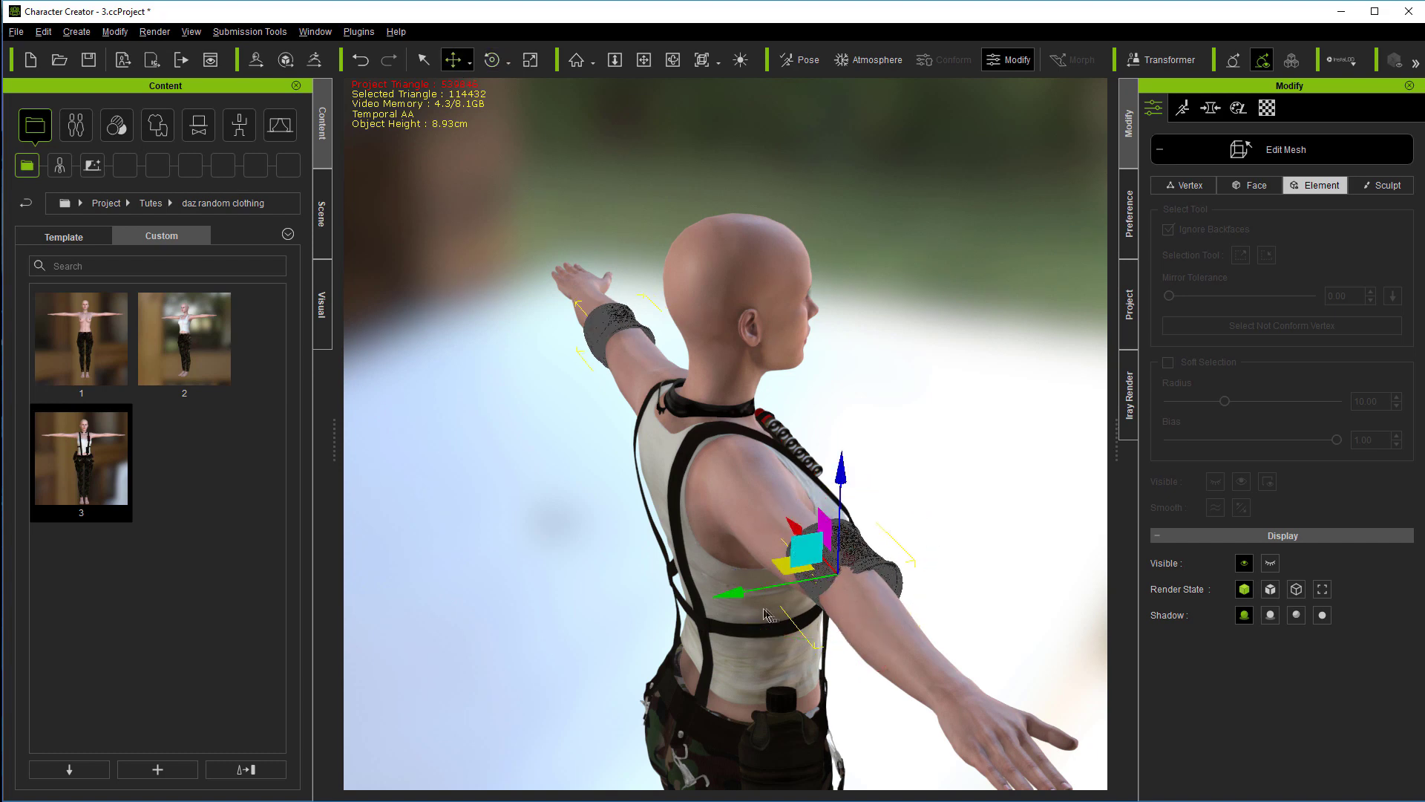
drag(735, 598, 723, 606)
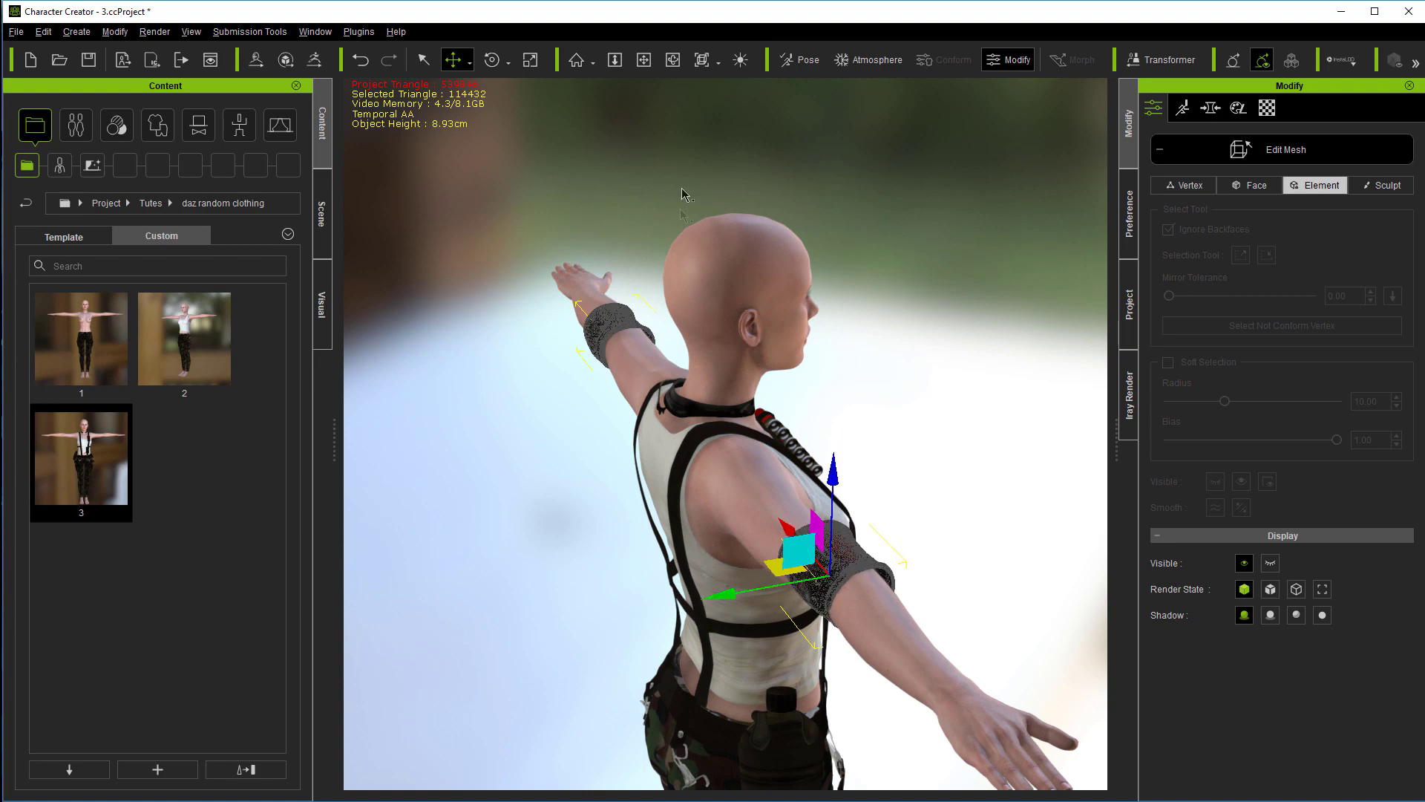
- Return to a front view of the character and exit mesh editing
click(673, 59)
drag(859, 407, 461, 309)
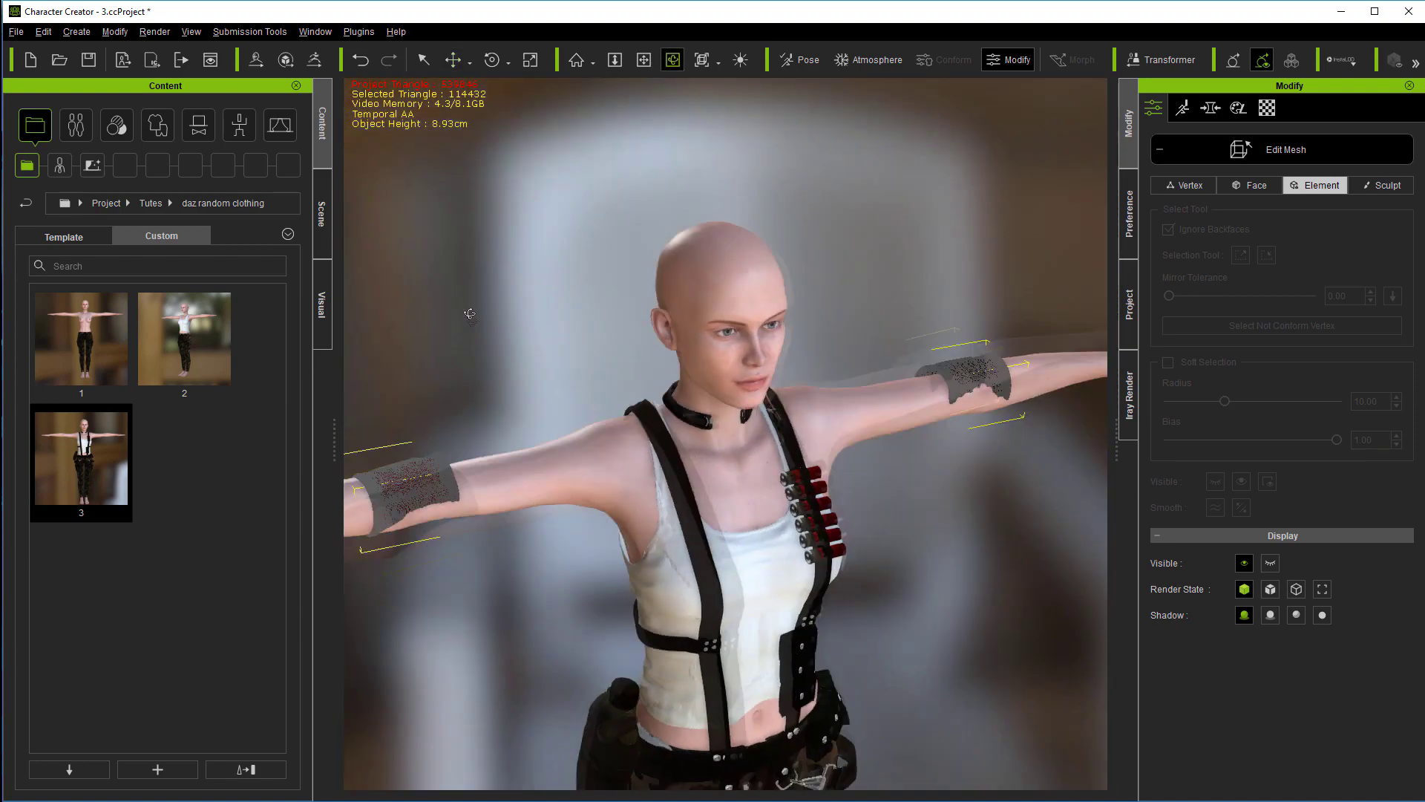
scroll(465, 245, up, 2)
drag(465, 245, 519, 199)
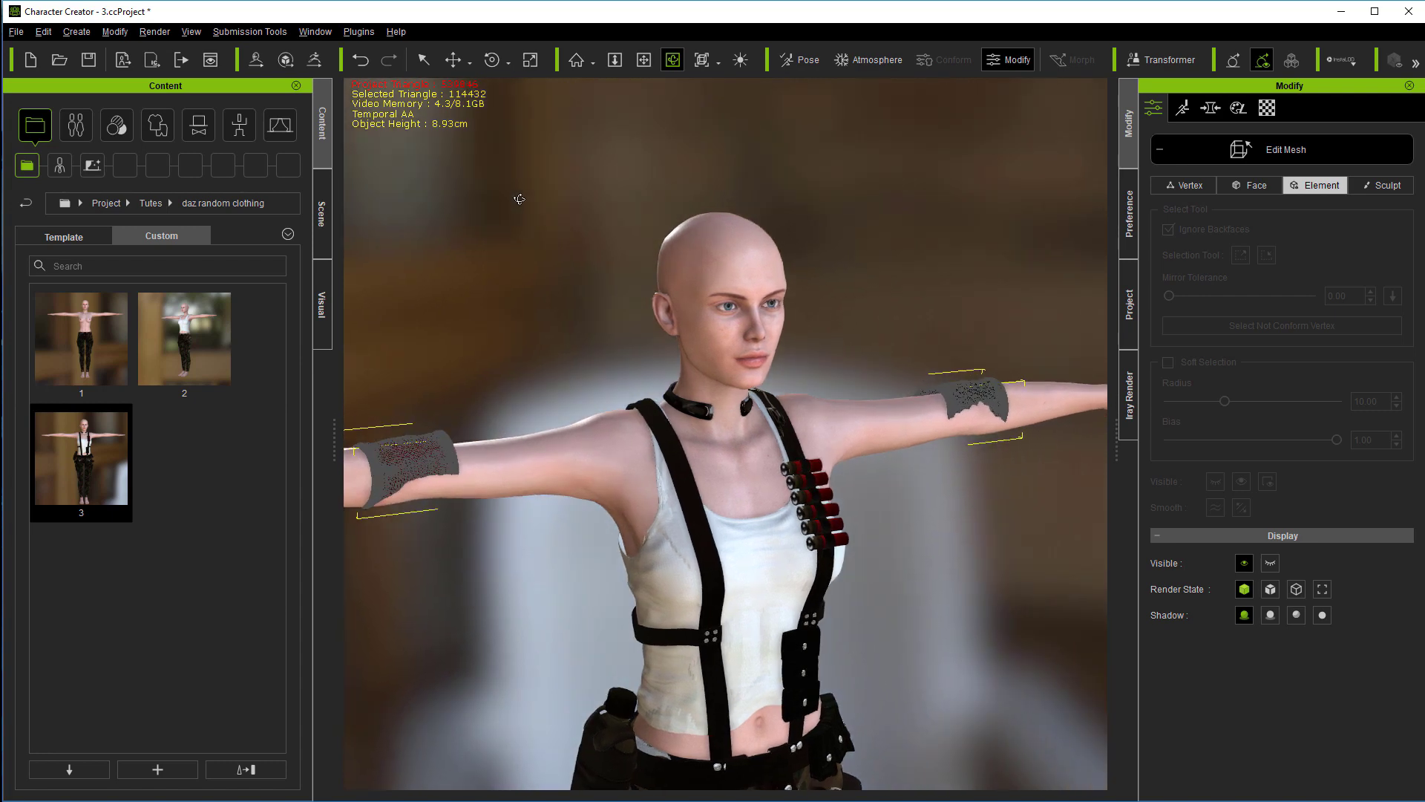
click(1197, 155)
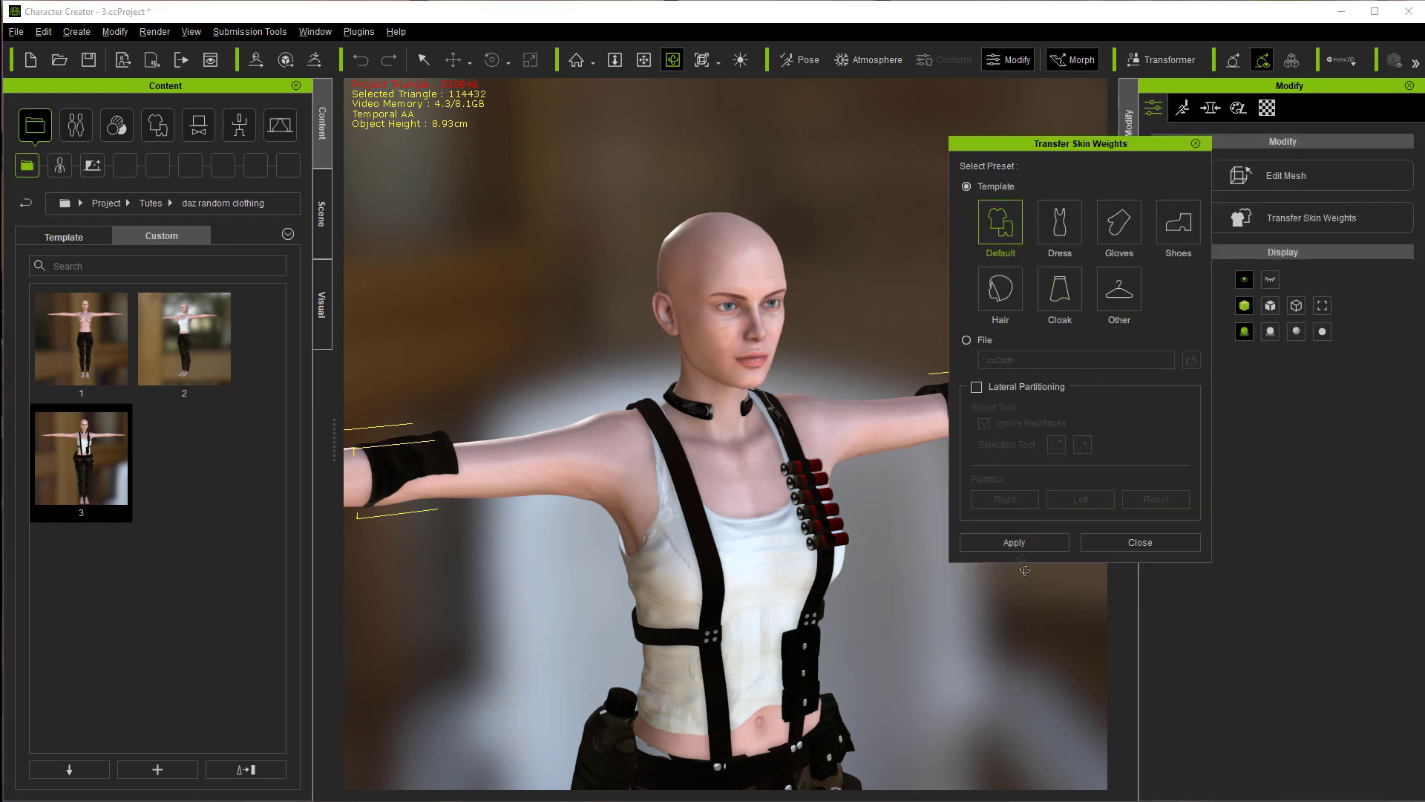
- Apply the Default template skin weight transfer to the elbow pads
click(1018, 543)
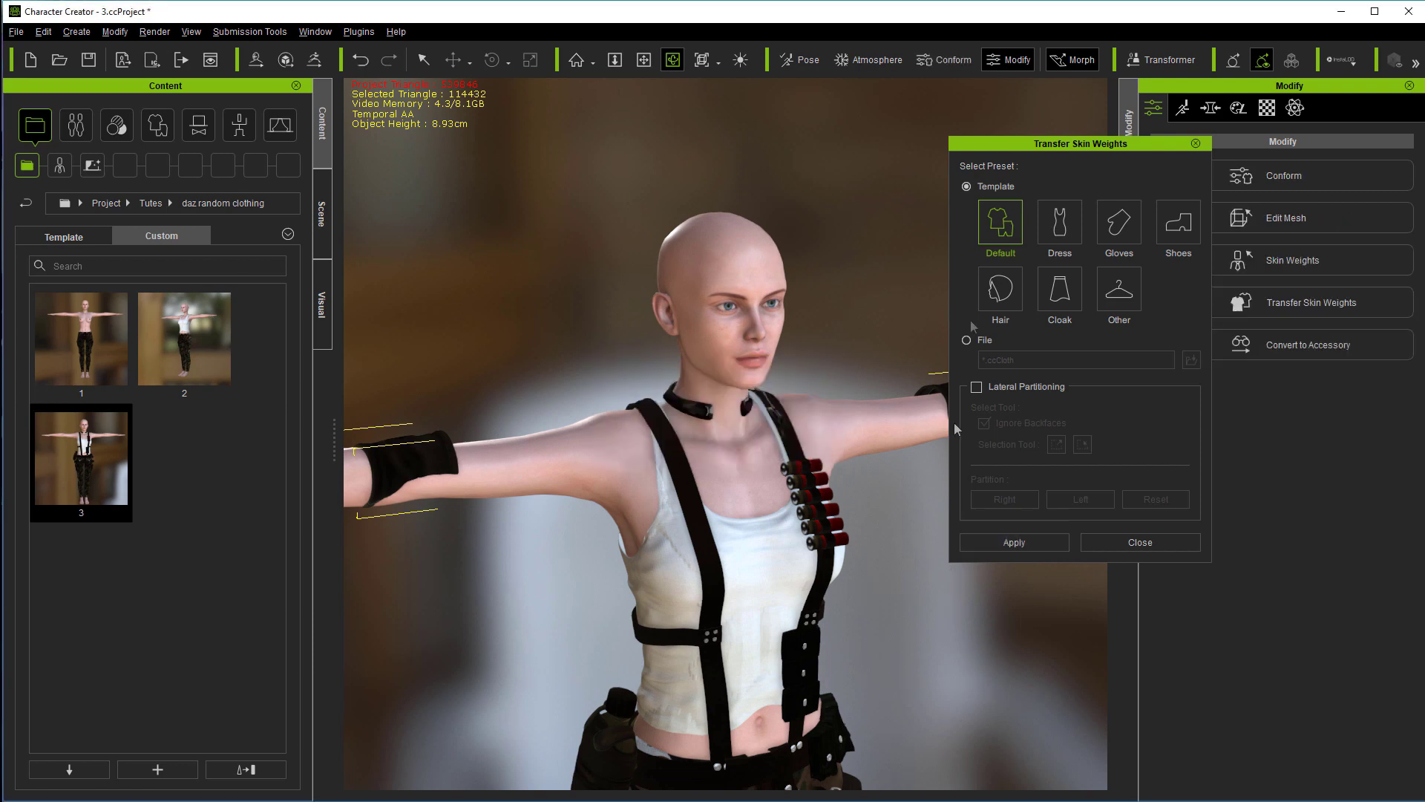
- Conform the elbow pads with collision calculated and Increase Size set to 0.26
click(962, 64)
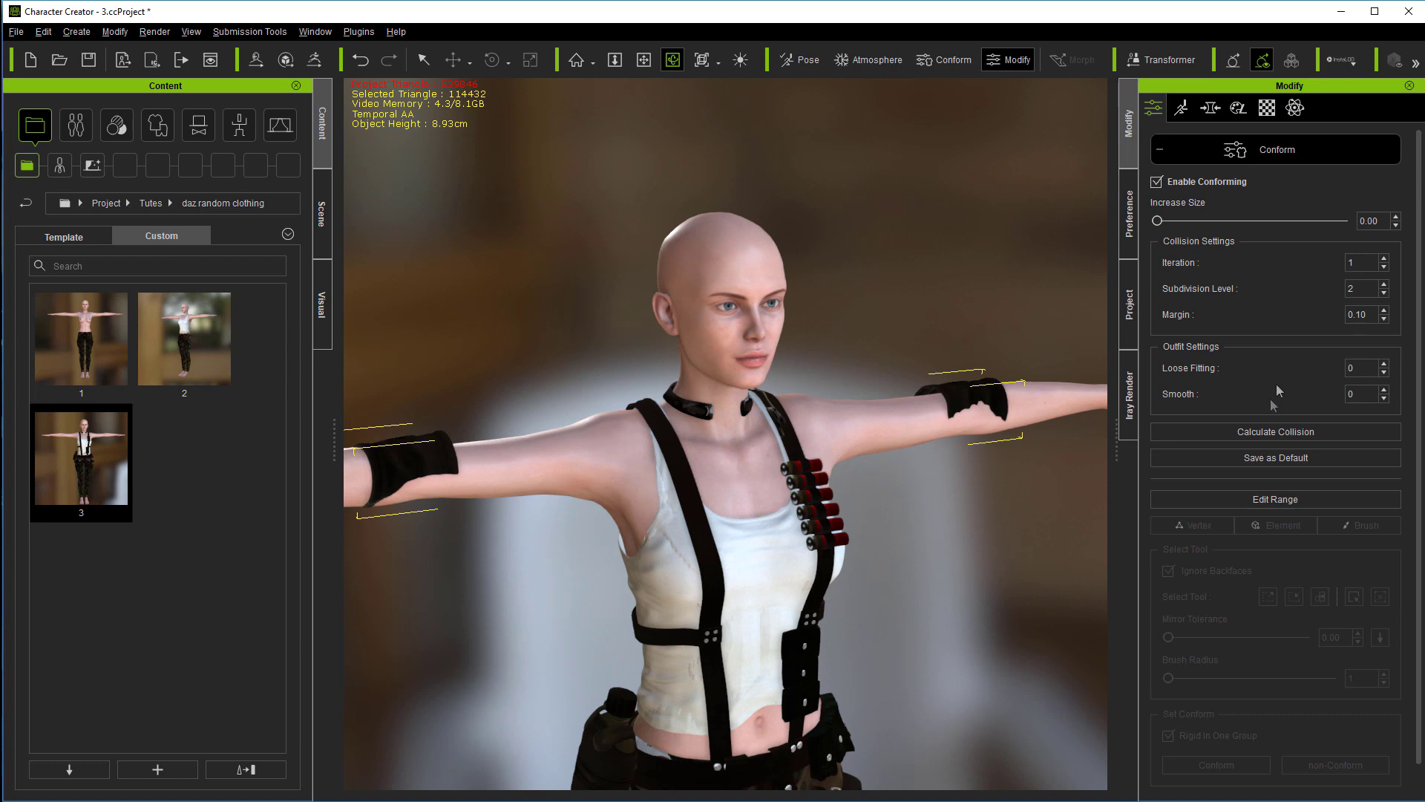
click(1264, 434)
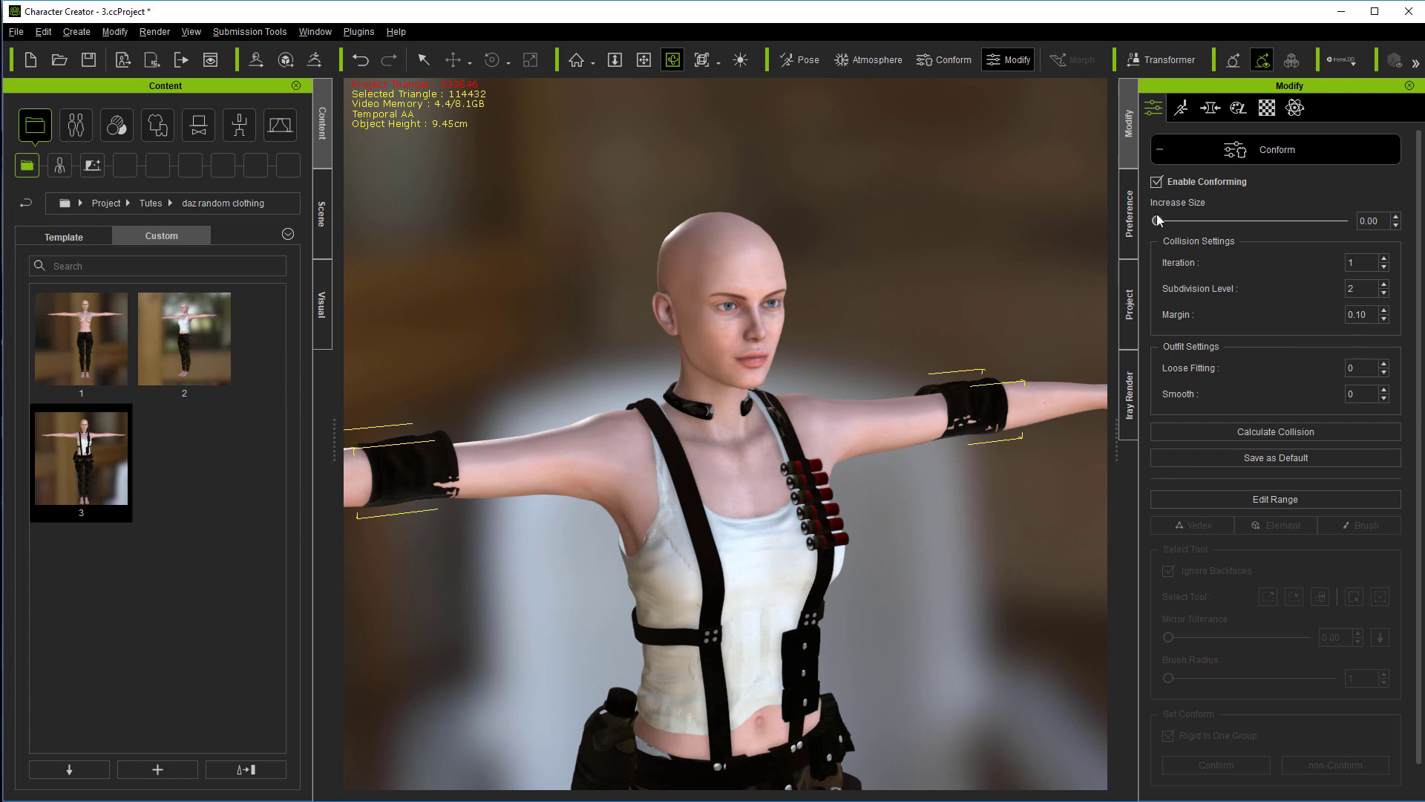
drag(1159, 222, 1174, 229)
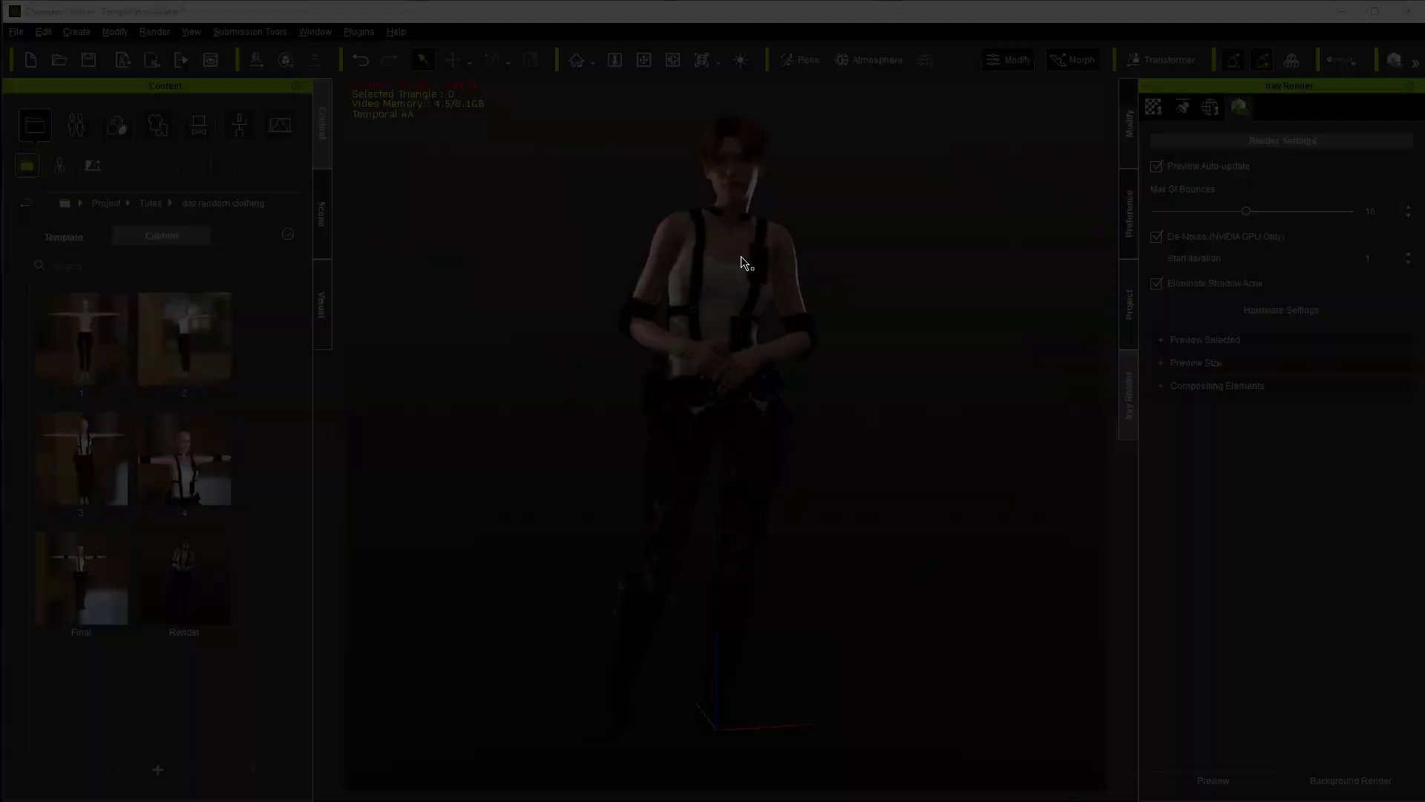